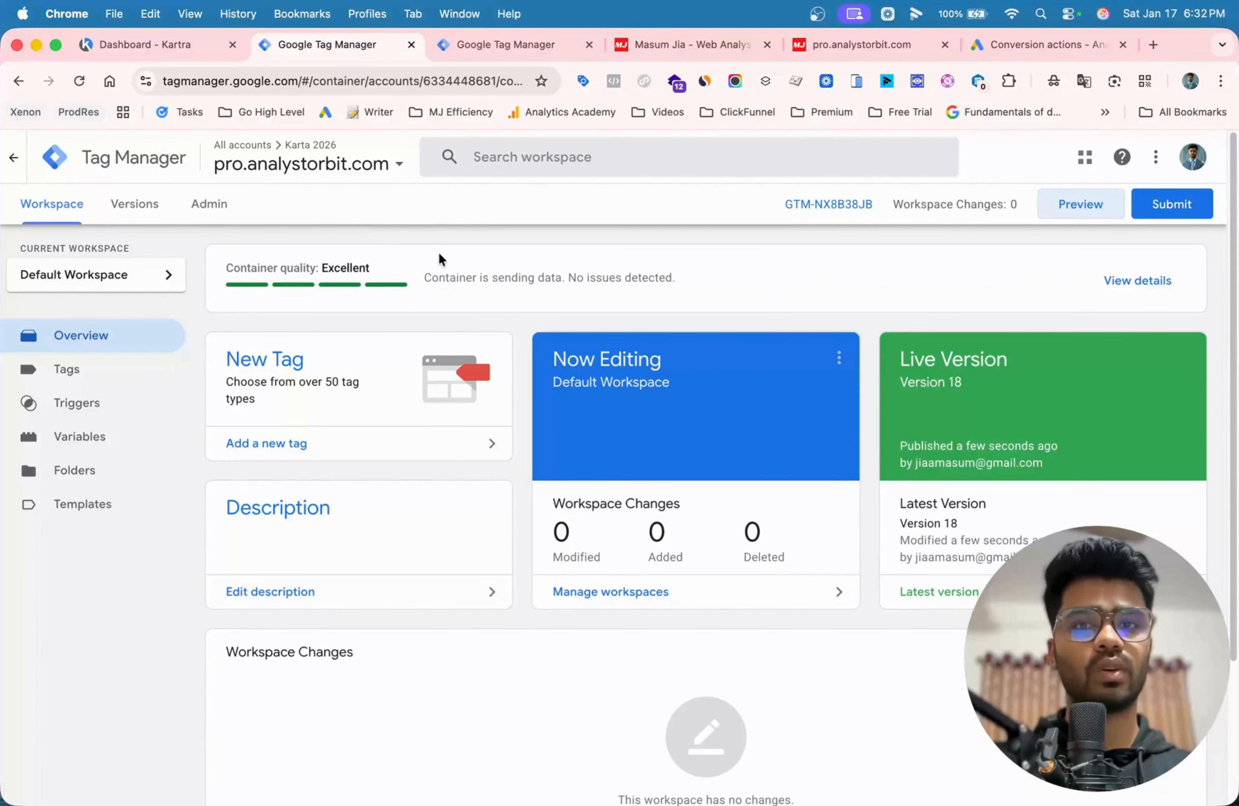
# - View the Google Ads conversions summary, then examine the pro.analystorbit.com landing page and its subscription form
pyautogui.click(1063, 44)
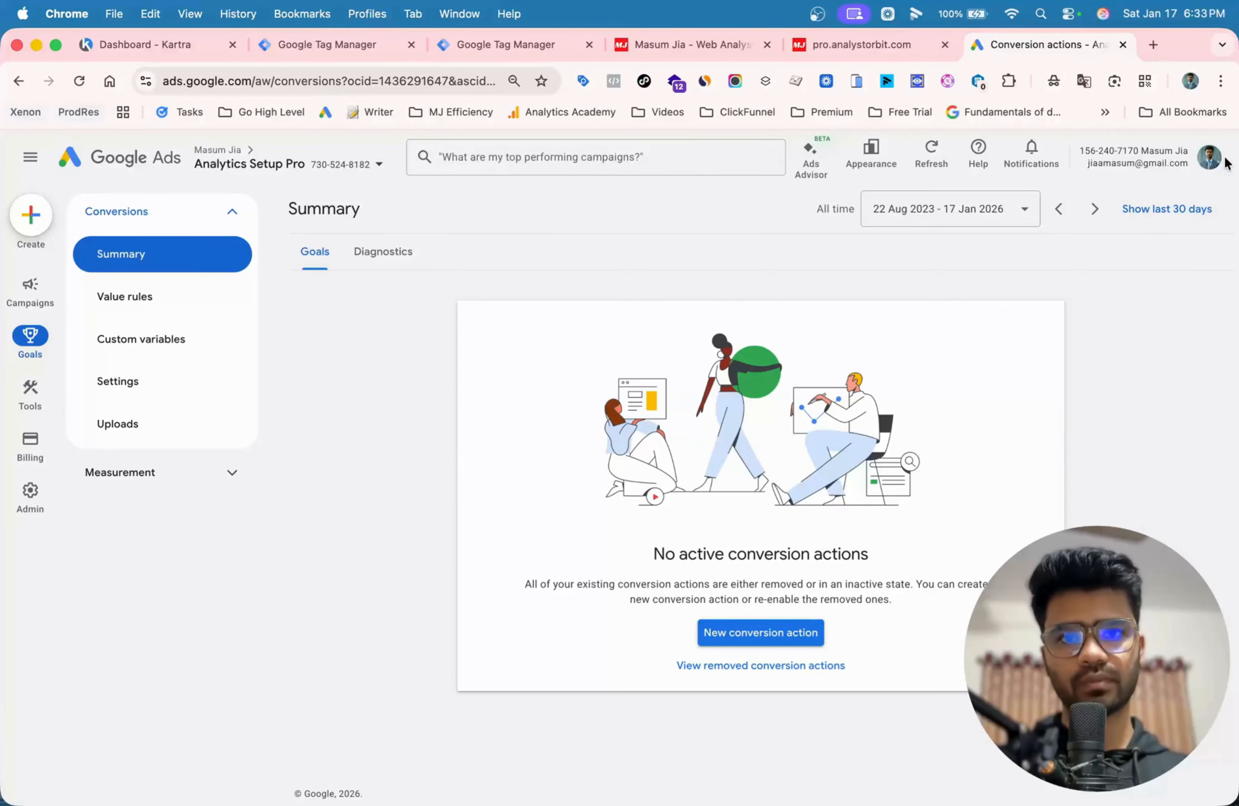
pyautogui.click(865, 44)
pyautogui.scroll(4, 749, 246)
pyautogui.scroll(-6, 750, 247)
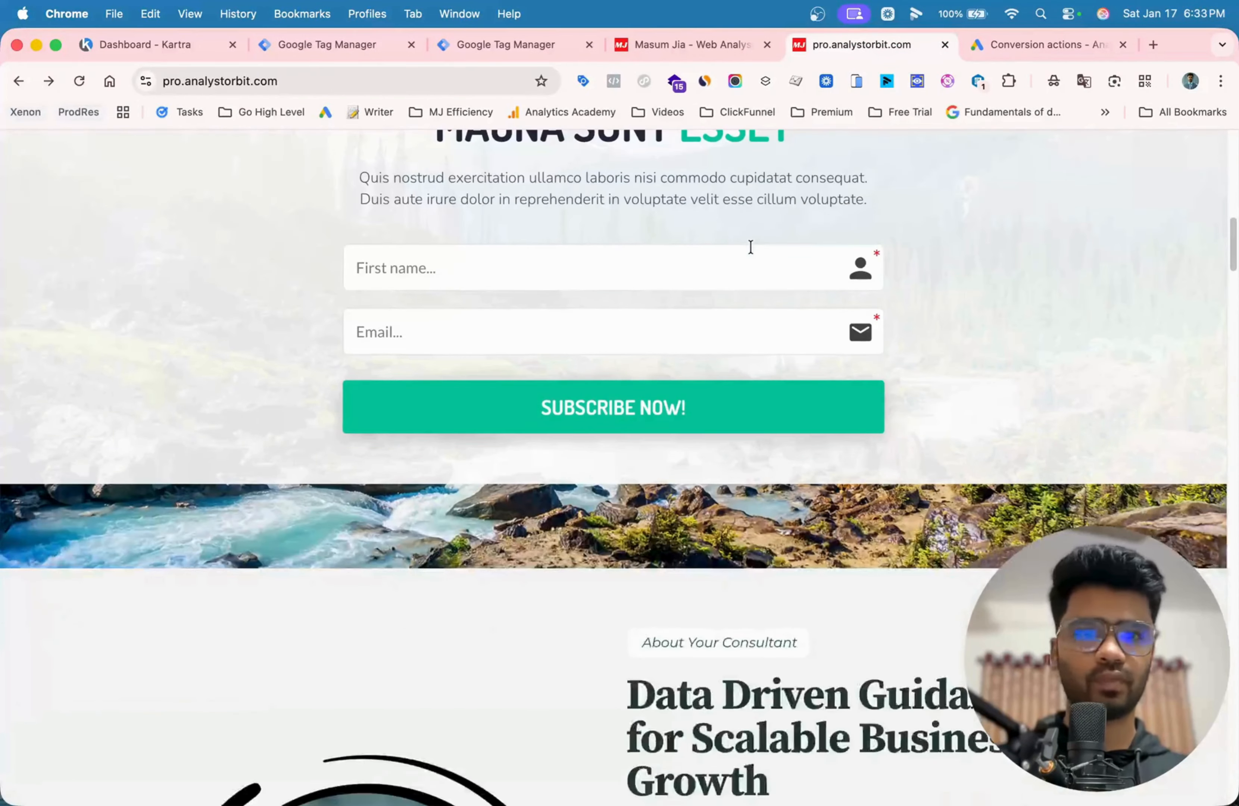
pyautogui.scroll(10, 751, 247)
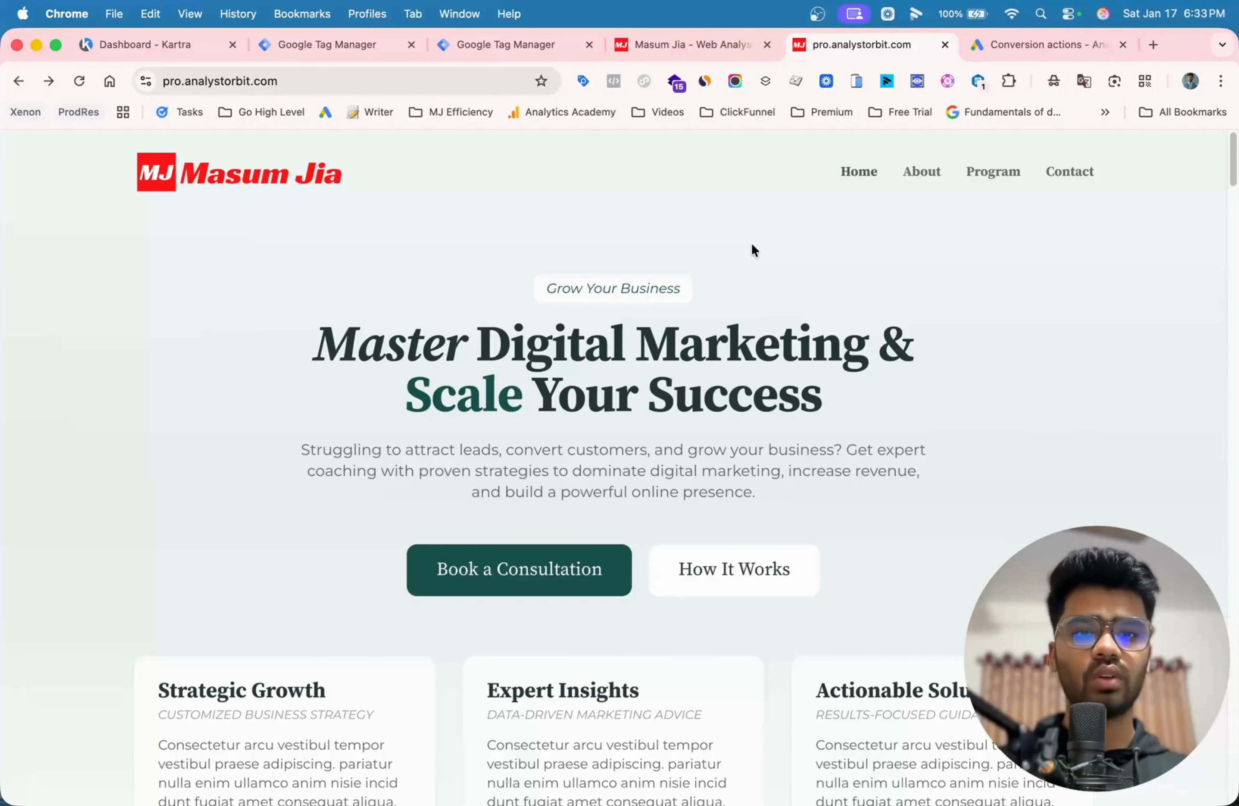
pyautogui.scroll(-10, 751, 241)
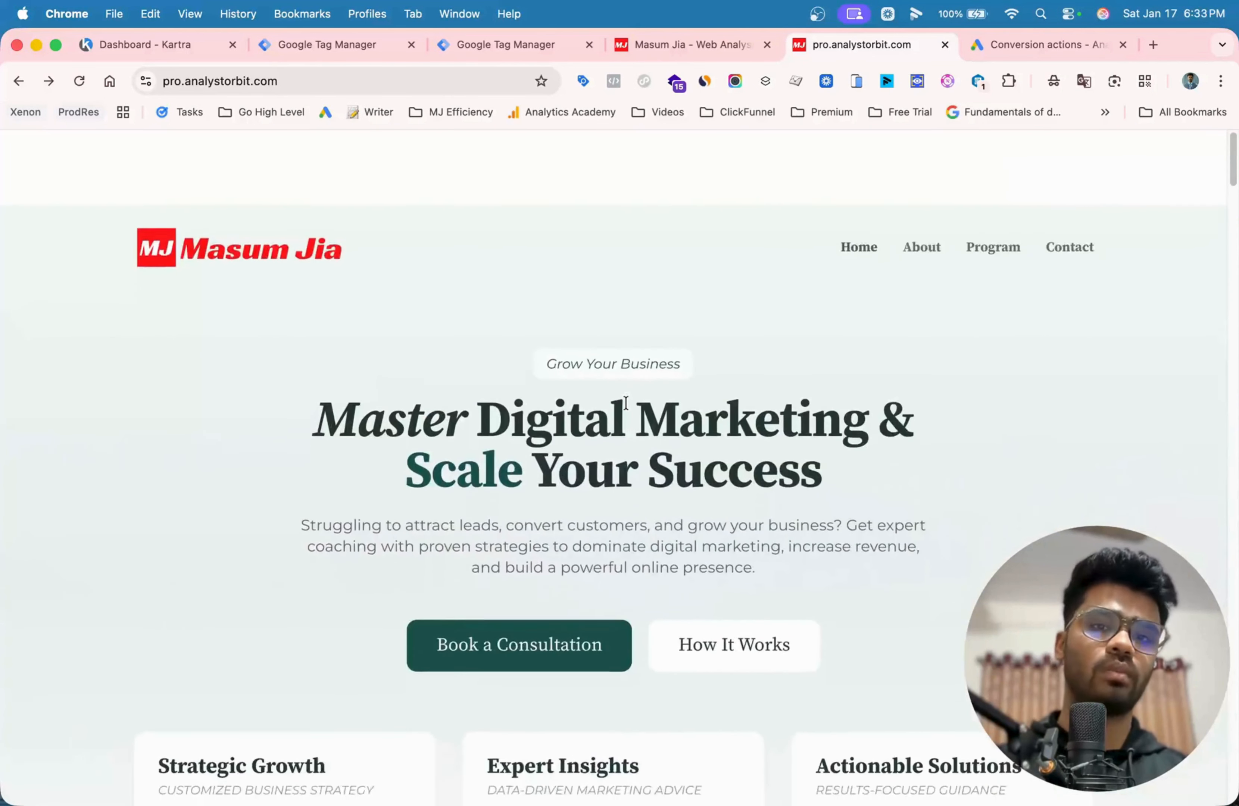
pyautogui.scroll(-20, 634, 372)
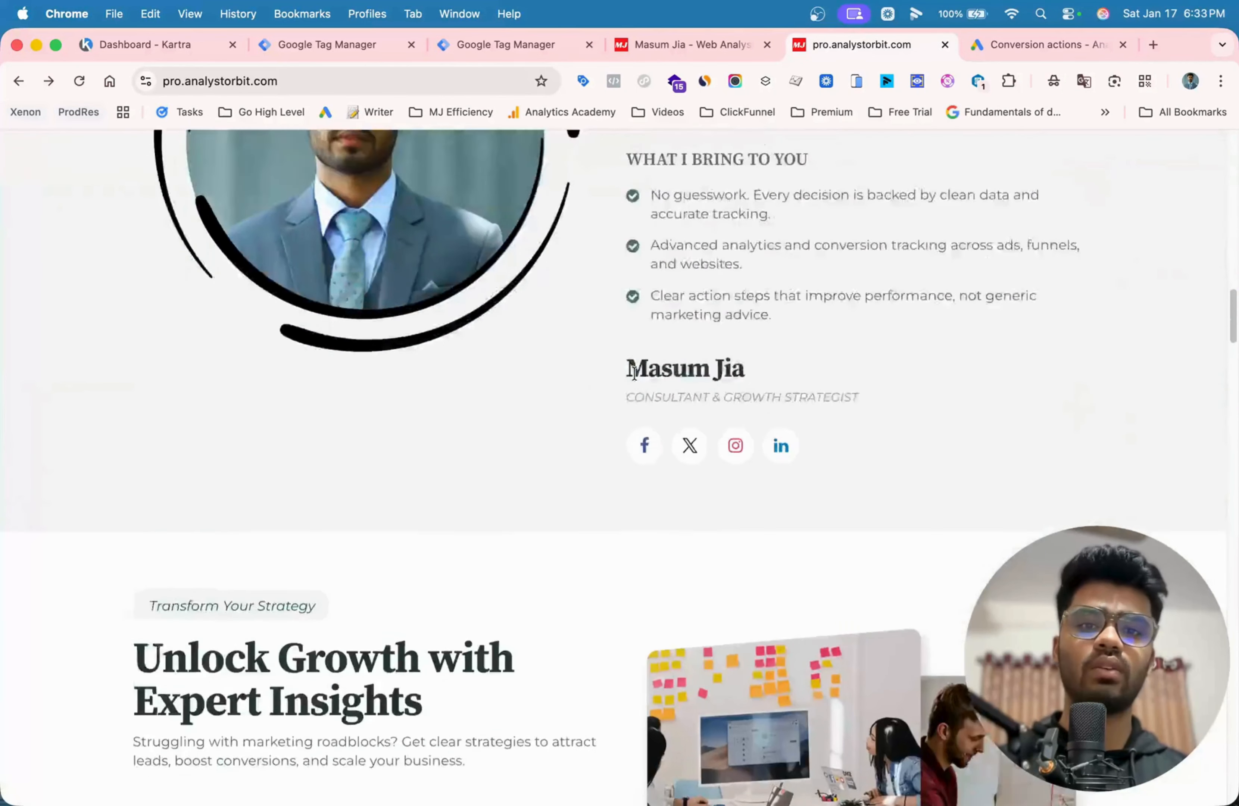
pyautogui.scroll(20, 636, 379)
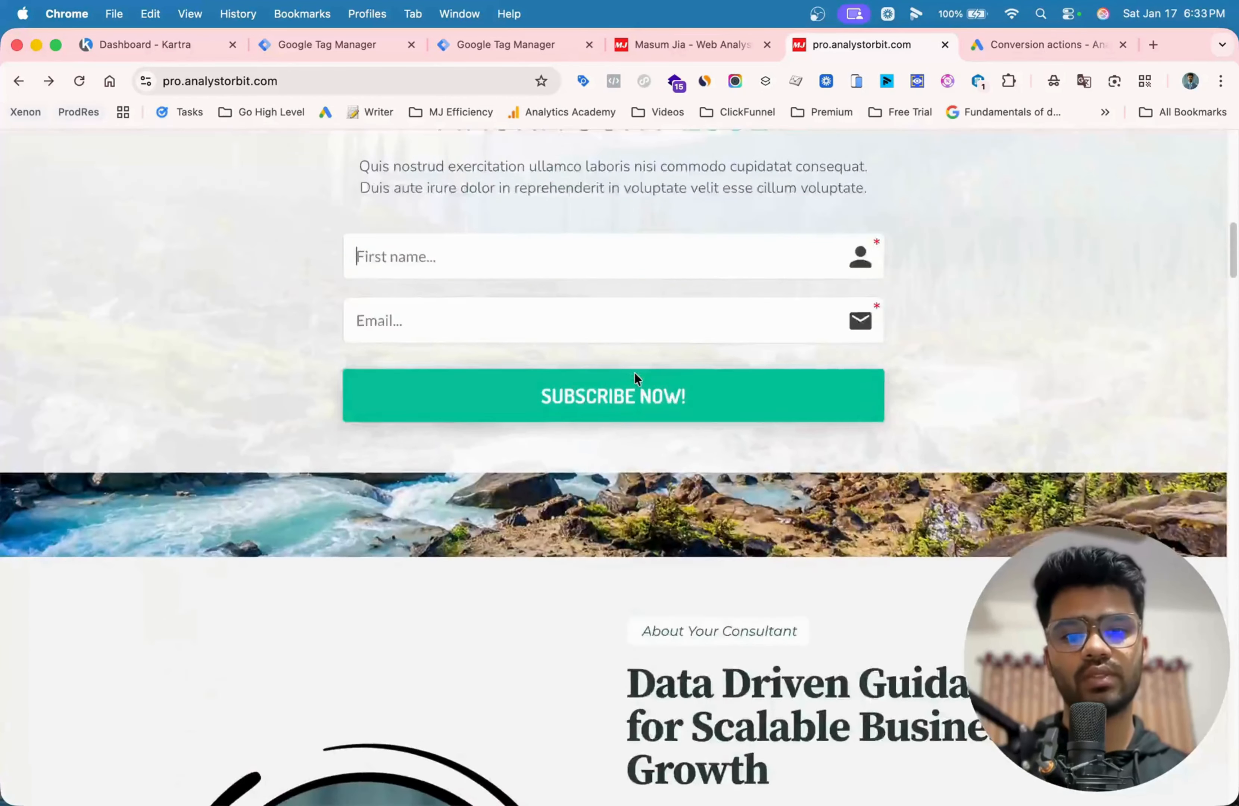
# - Fill in the landing page's subscription form with the subscriber's first name and e-mail address and submit it
pyautogui.scroll(-5, 636, 379)
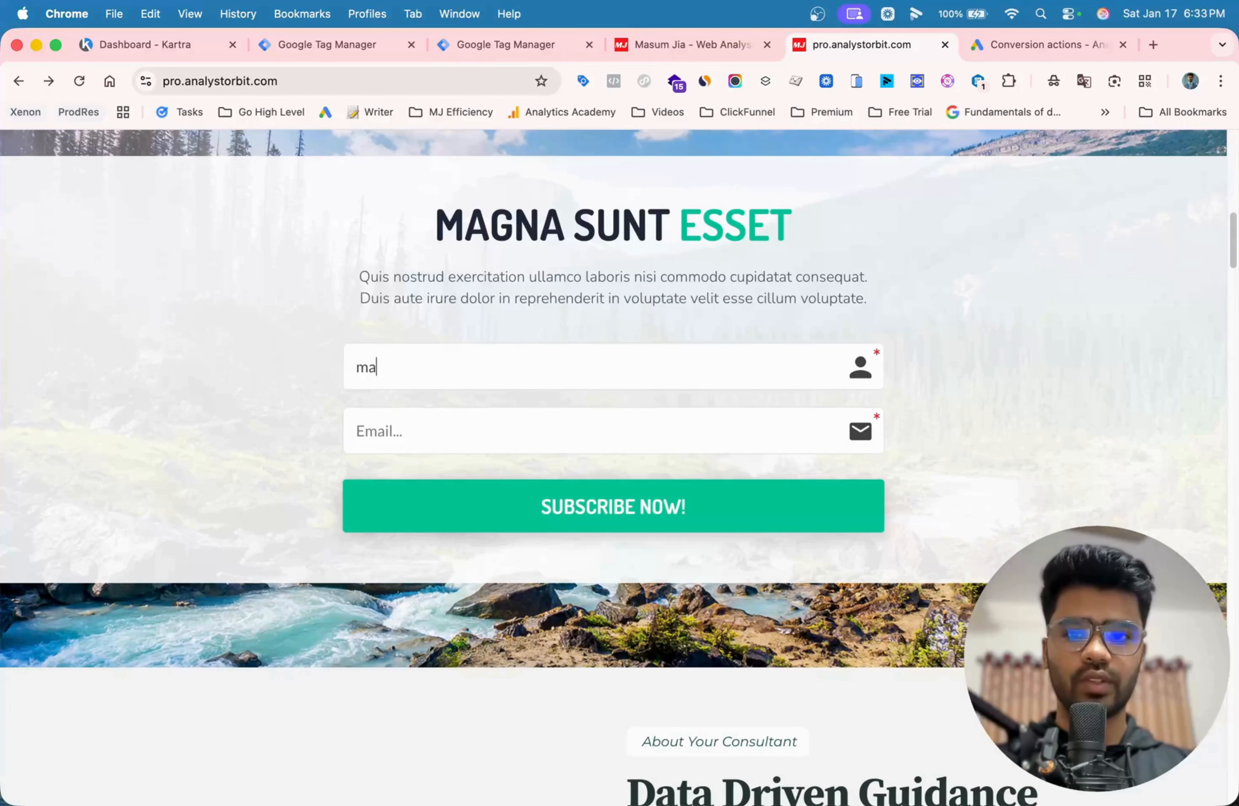
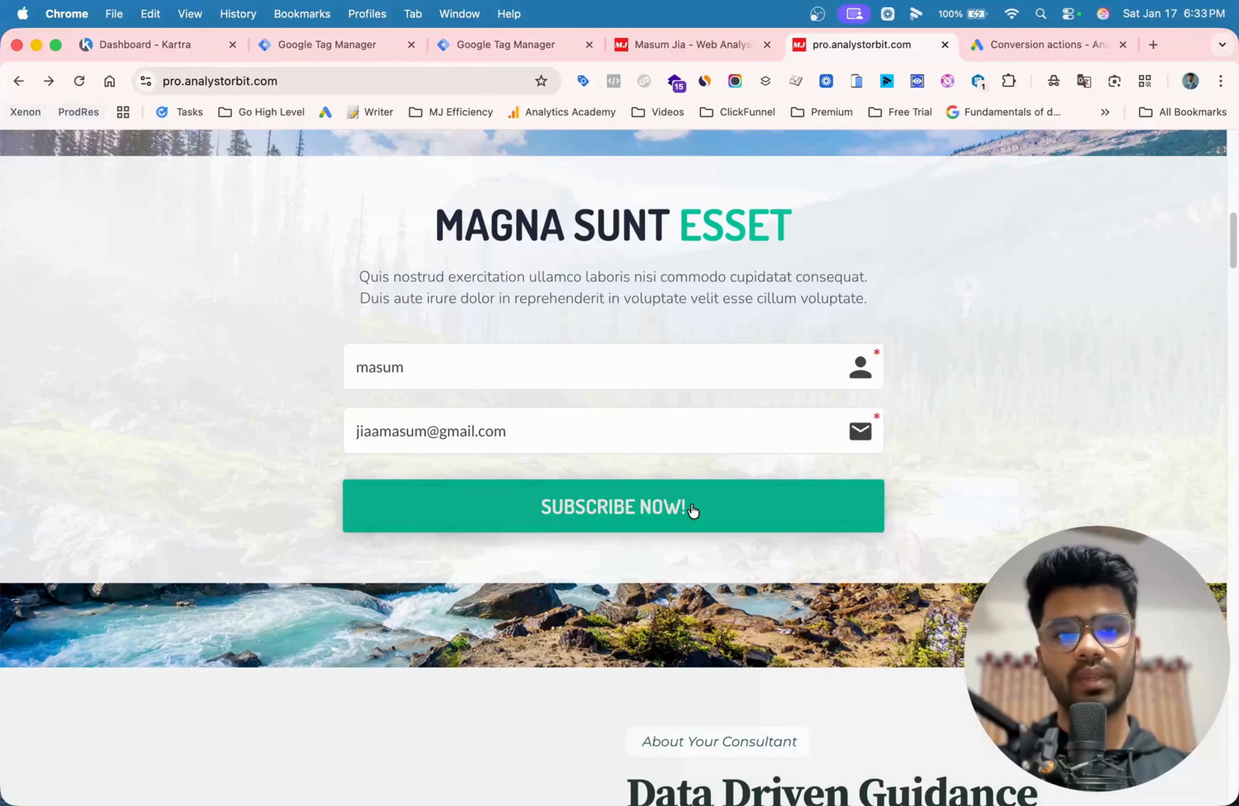
pyautogui.click(635, 510)
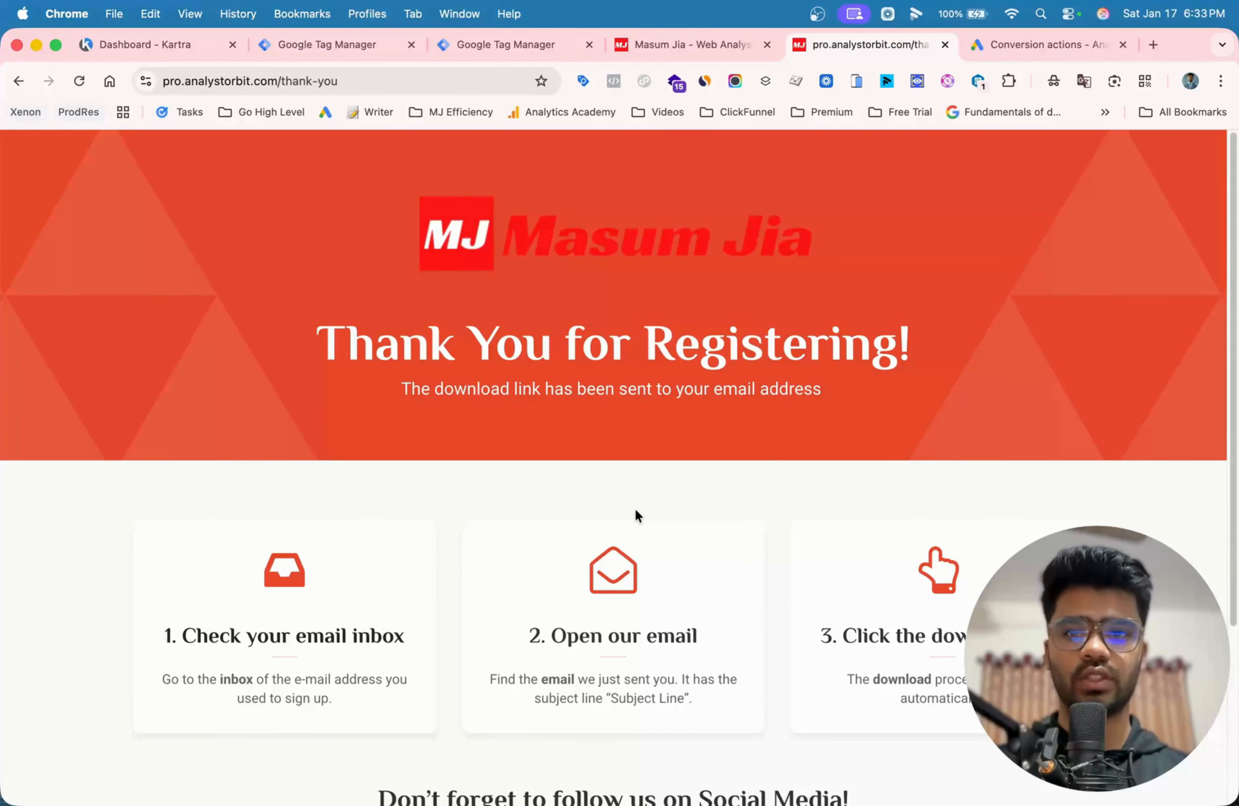
# - Examine the full URL of the thank-you page reached after the form submission
pyautogui.click(380, 81)
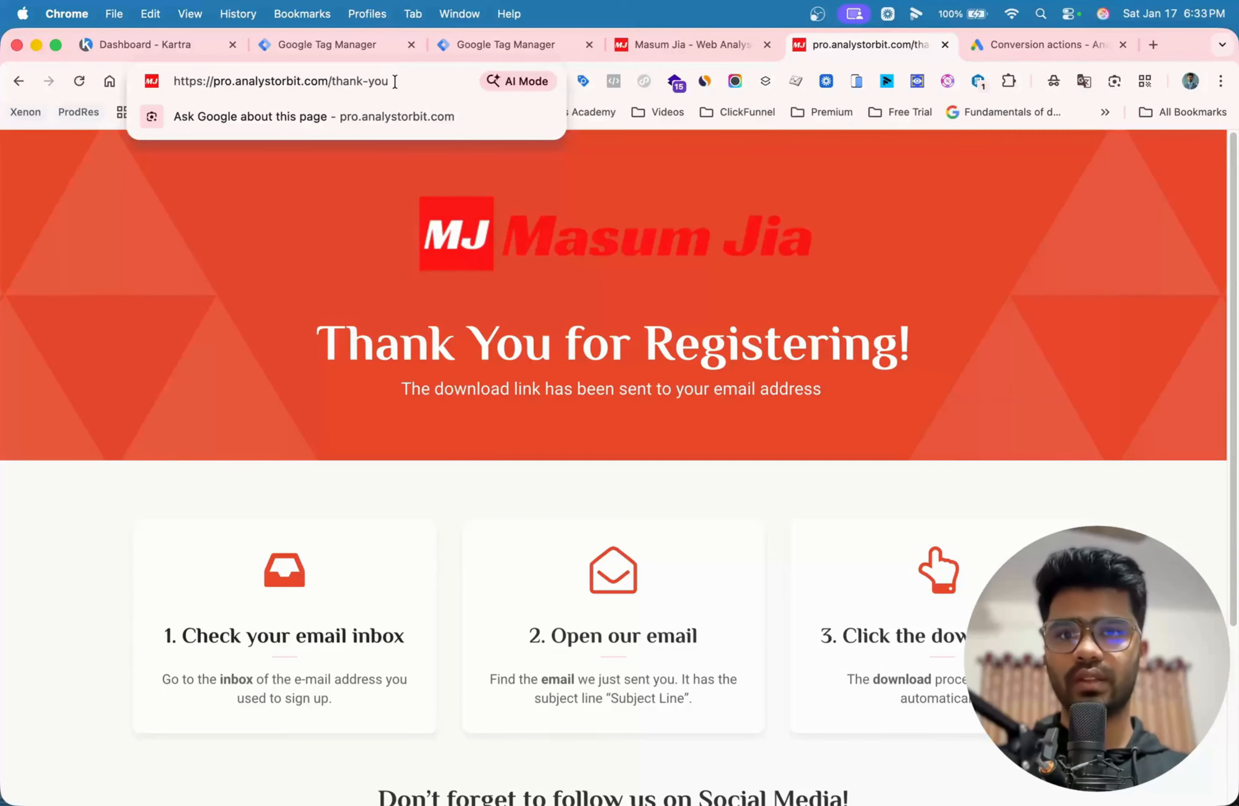
pyautogui.moveTo(396, 82); pyautogui.dragTo(210, 82)
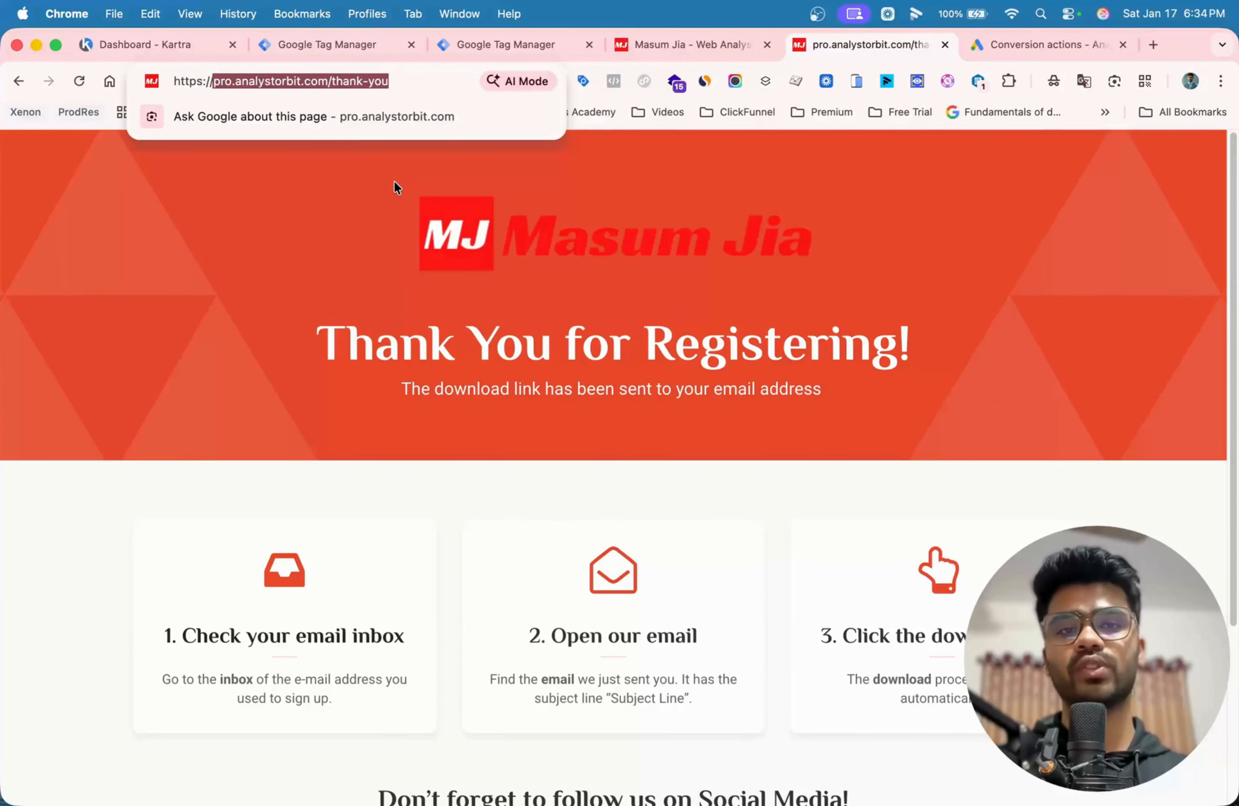
pyautogui.click(363, 237)
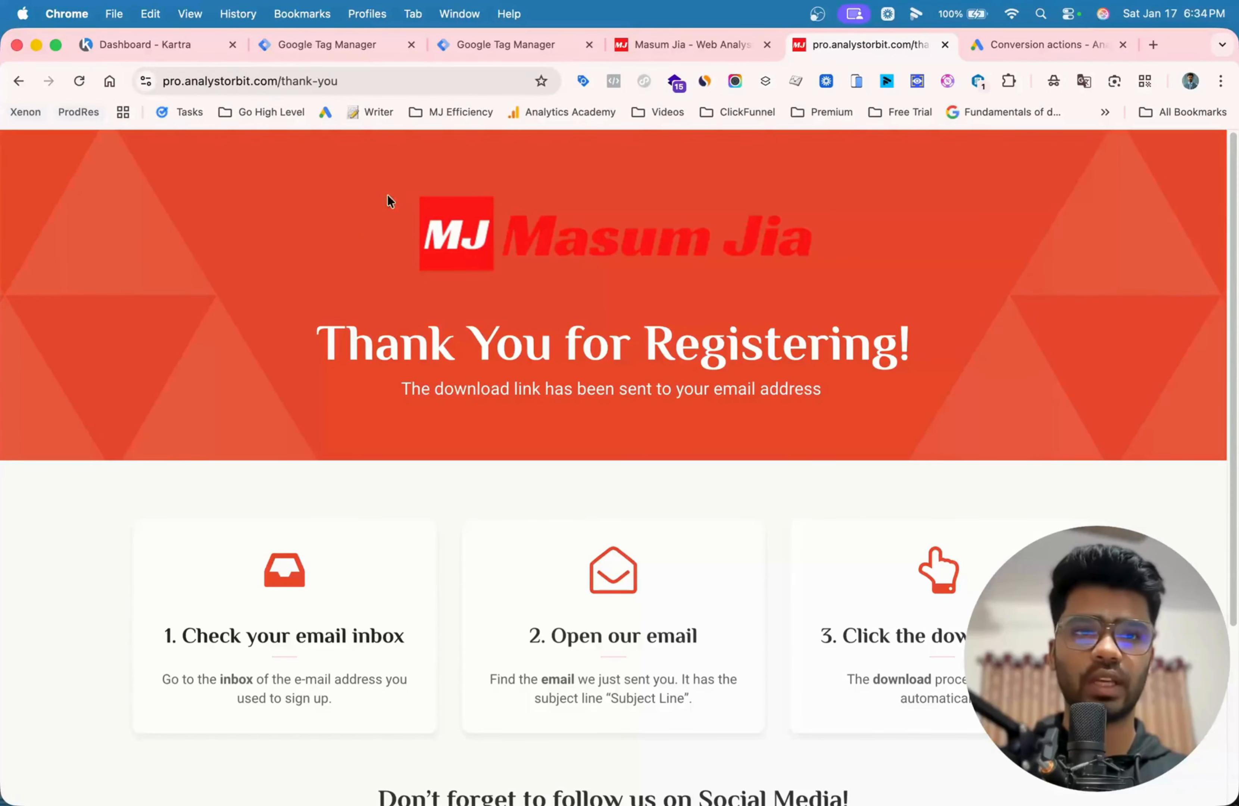
# - Switch to Google Ads, start a new conversion action and deselect conversions from phone calls as a data source
pyautogui.click(1032, 41)
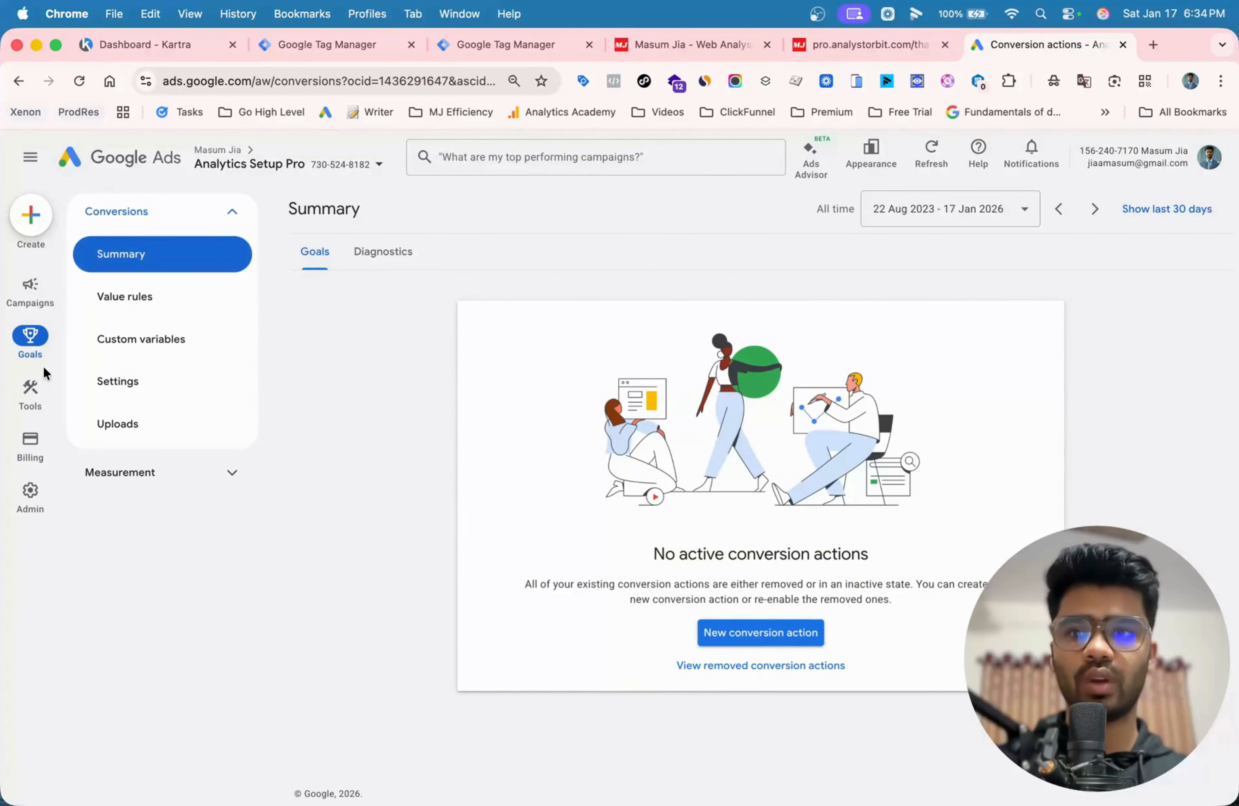
pyautogui.moveTo(31, 281)
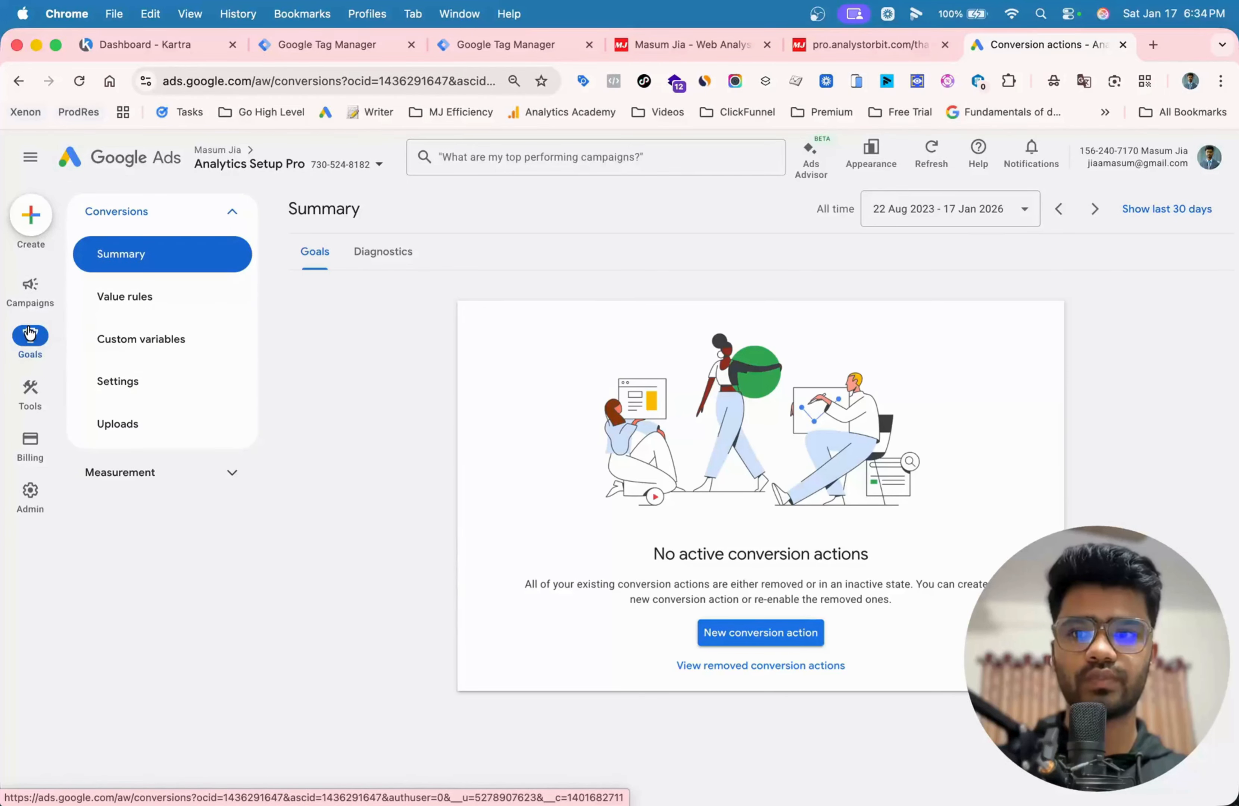
pyautogui.moveTo(16, 310)
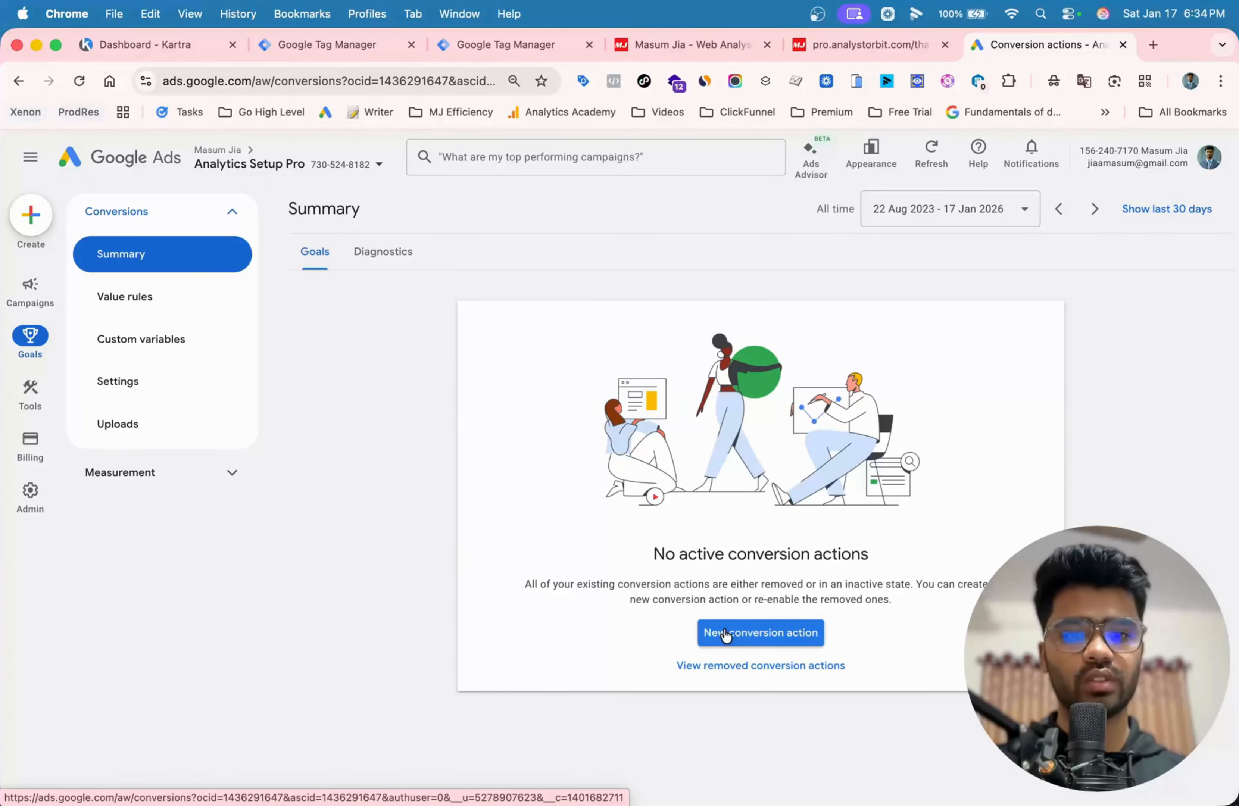
pyautogui.click(725, 634)
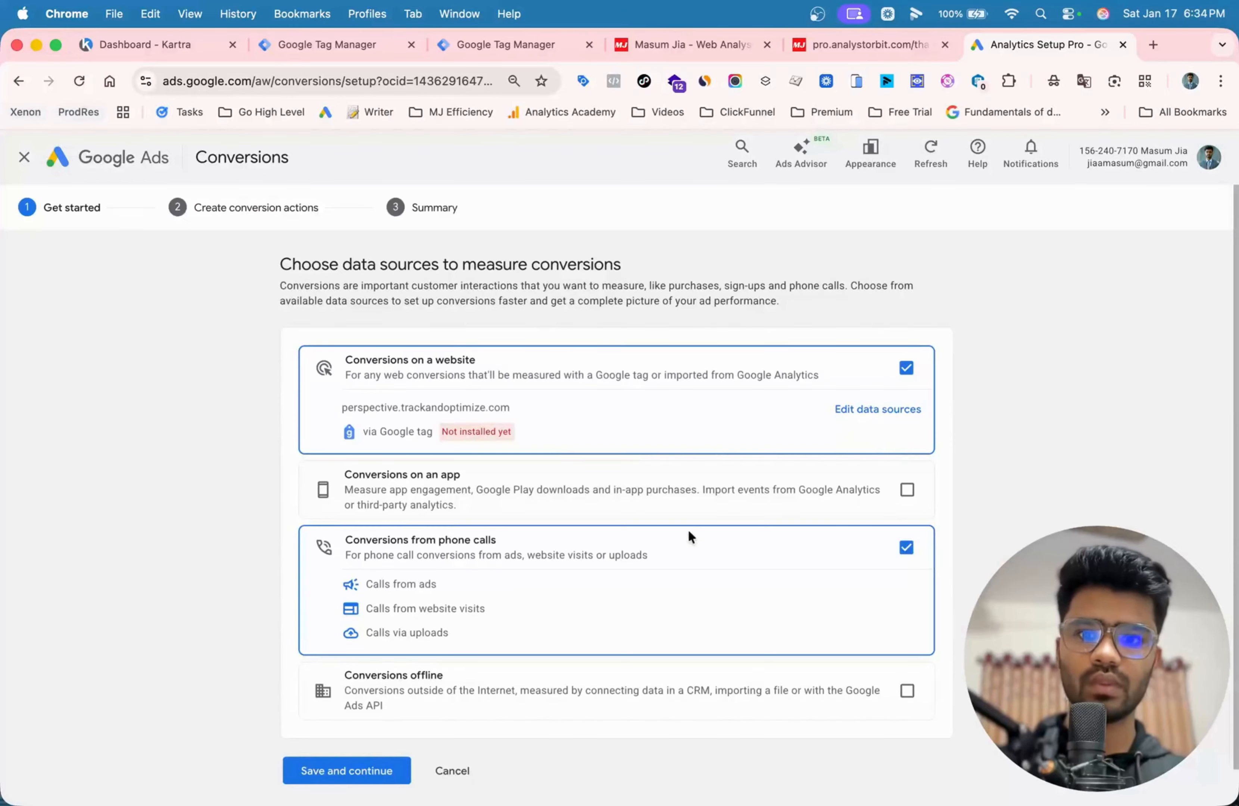
pyautogui.click(907, 548)
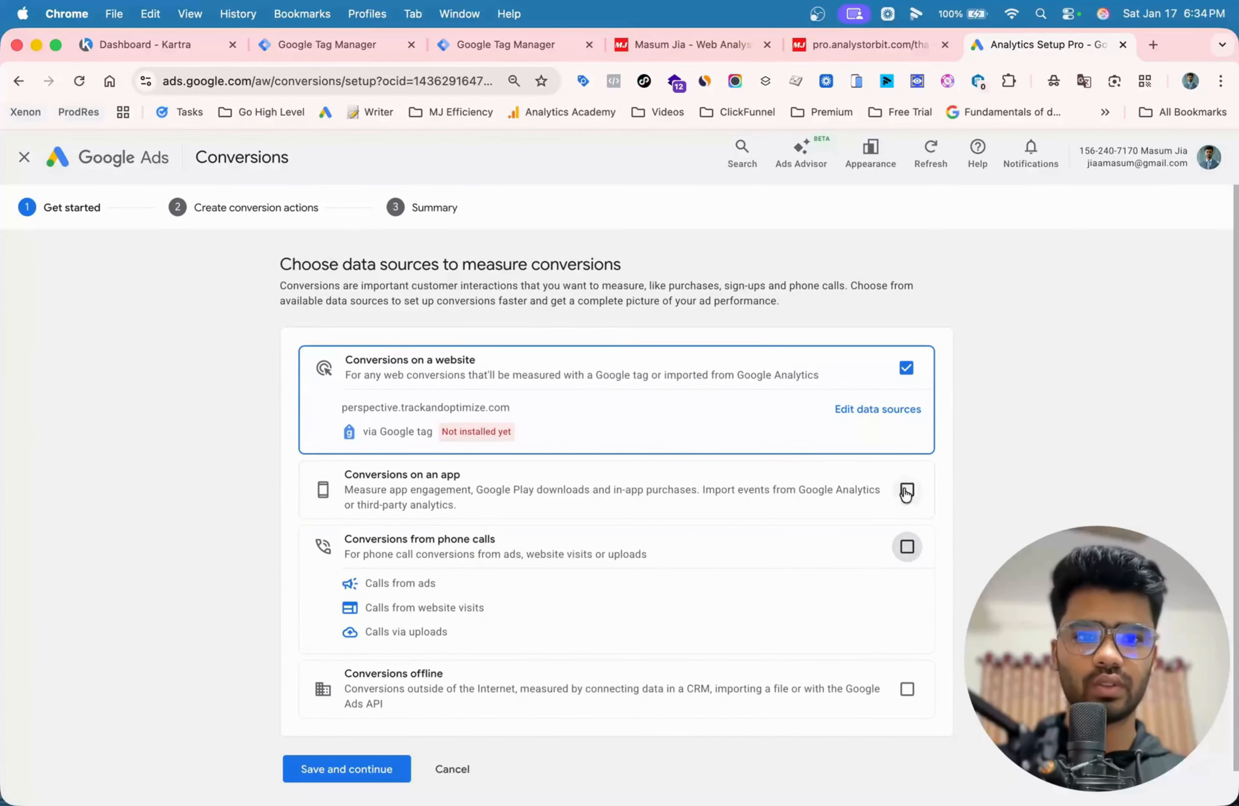
pyautogui.click(892, 414)
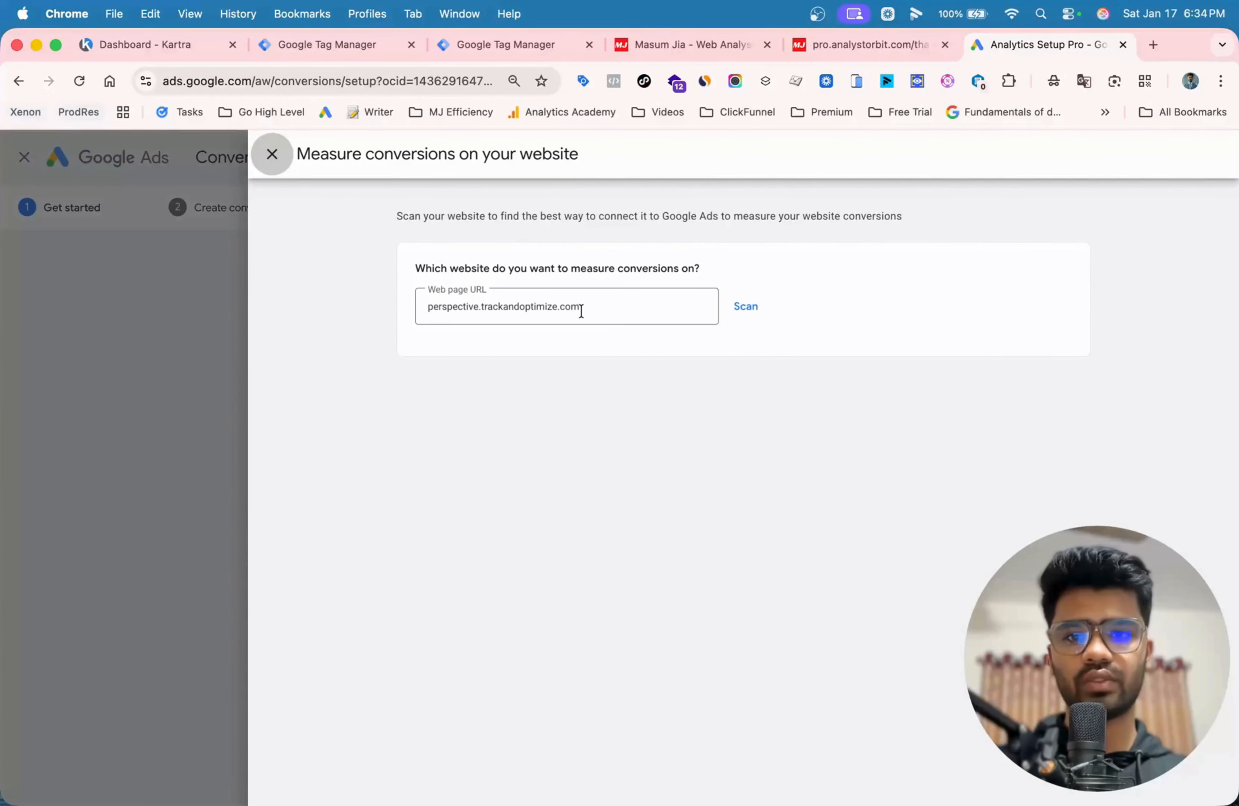
pyautogui.press('BackSpace')
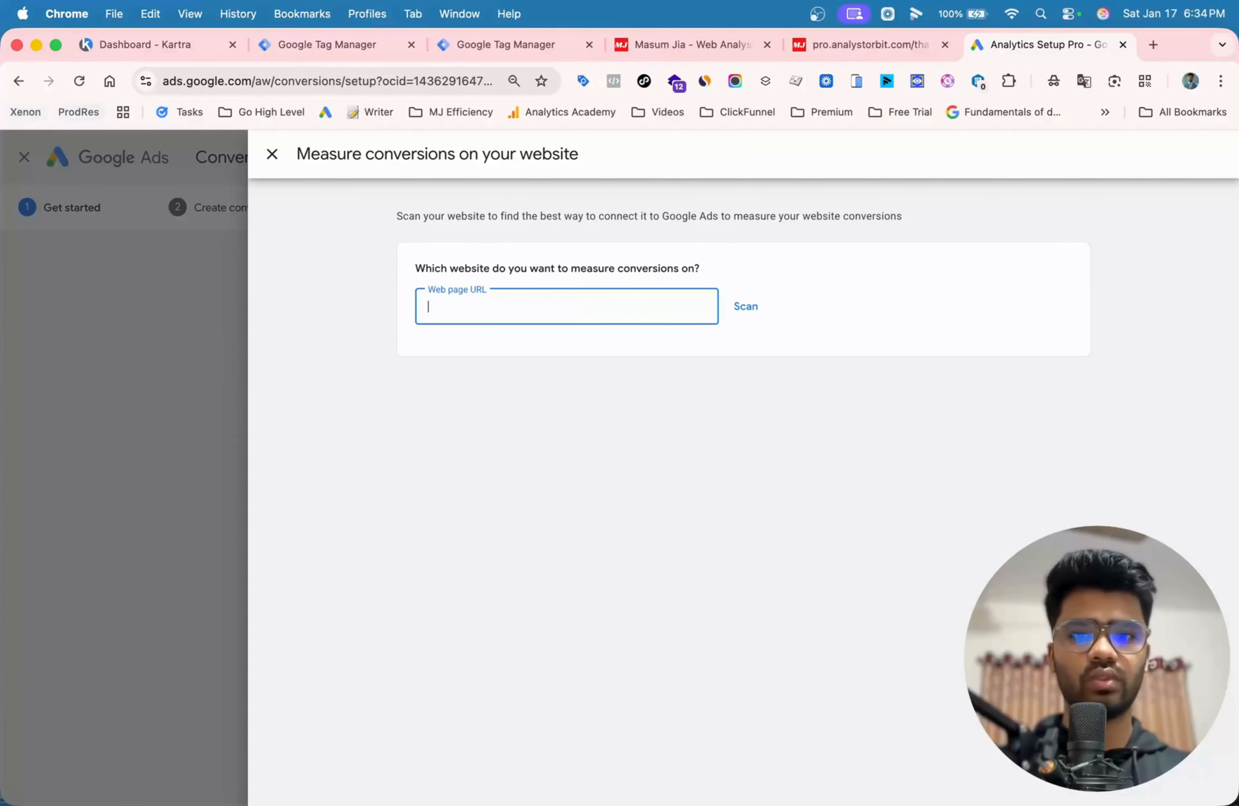
pyautogui.click(816, 44)
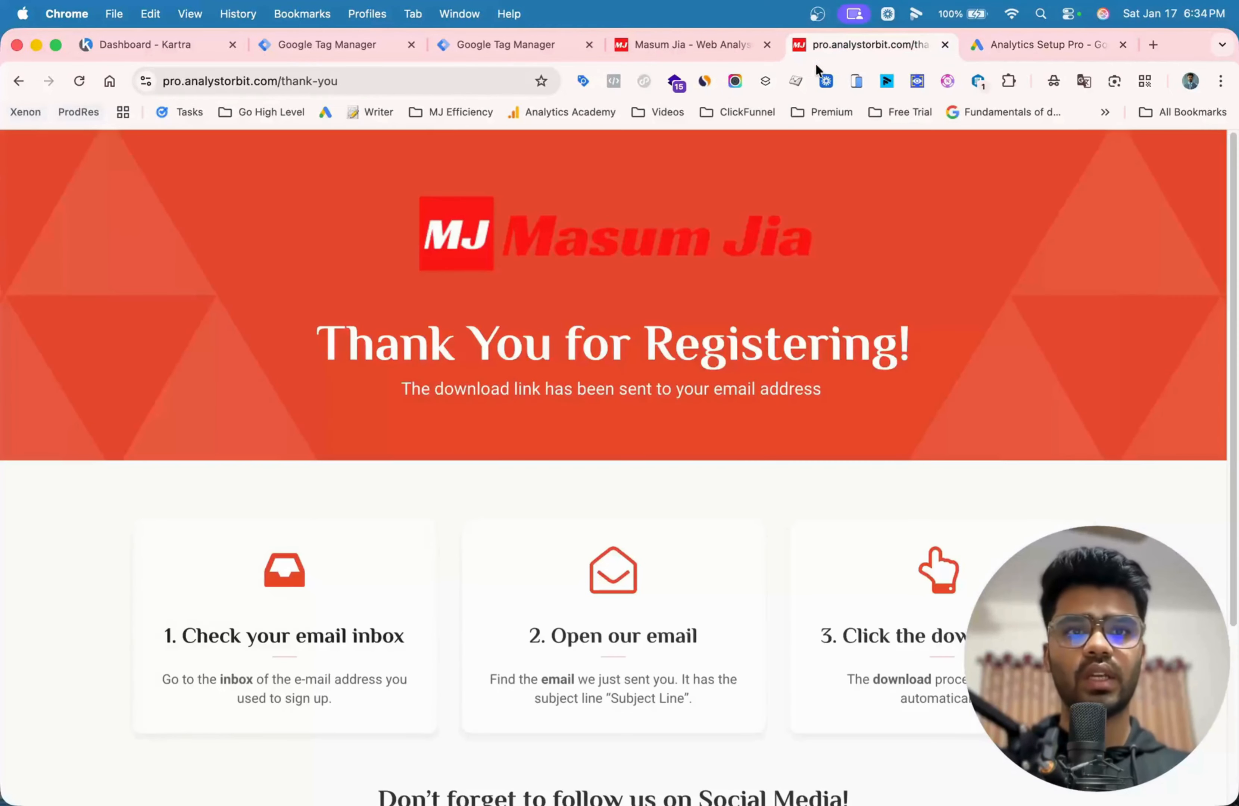
pyautogui.click(411, 83)
pyautogui.click(411, 83)
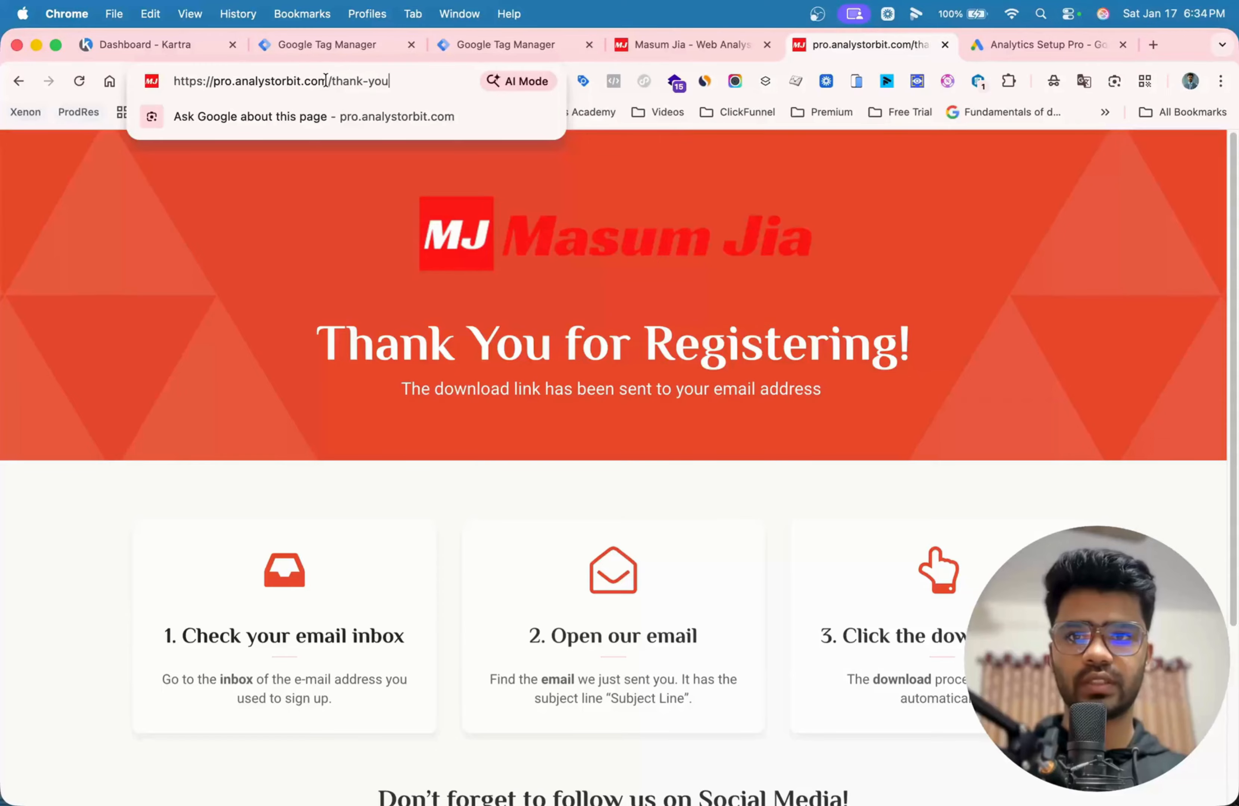
pyautogui.moveTo(328, 80); pyautogui.dragTo(174, 81)
pyautogui.press('super+c')
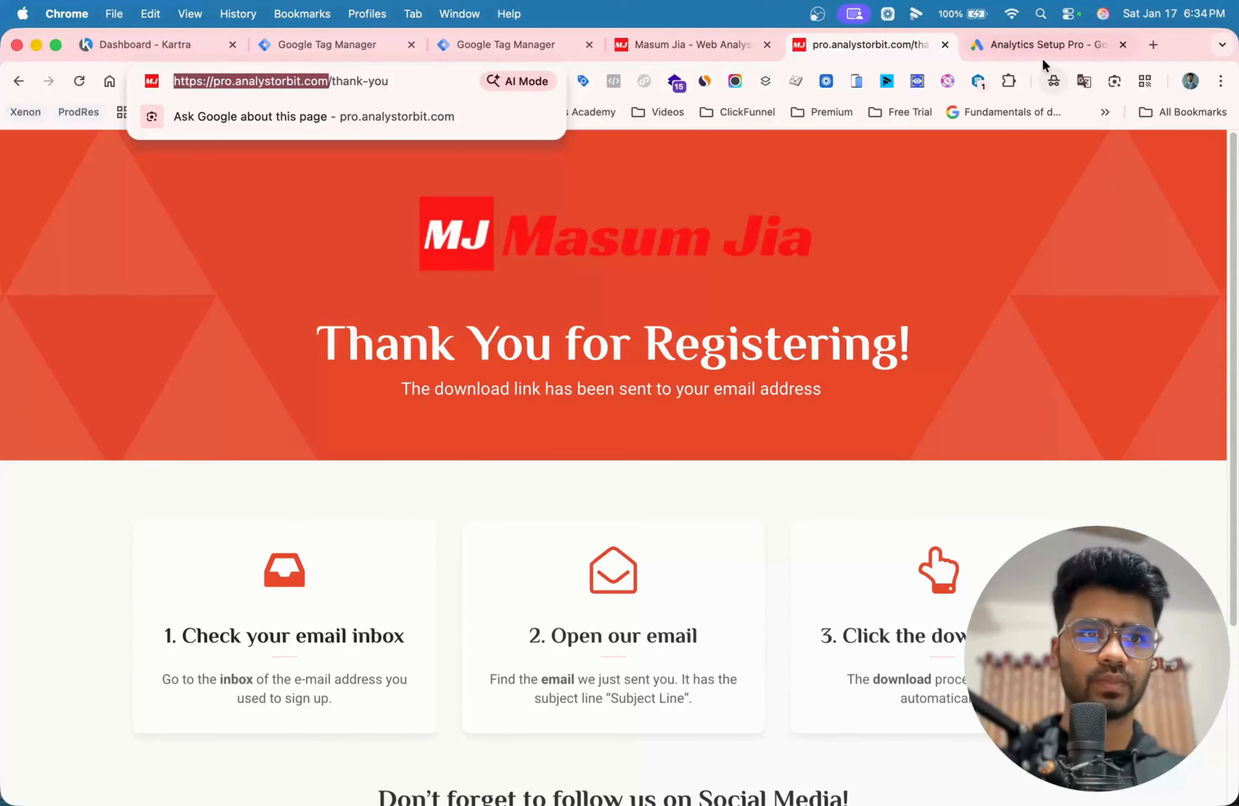
pyautogui.click(1032, 99)
pyautogui.click(1028, 52)
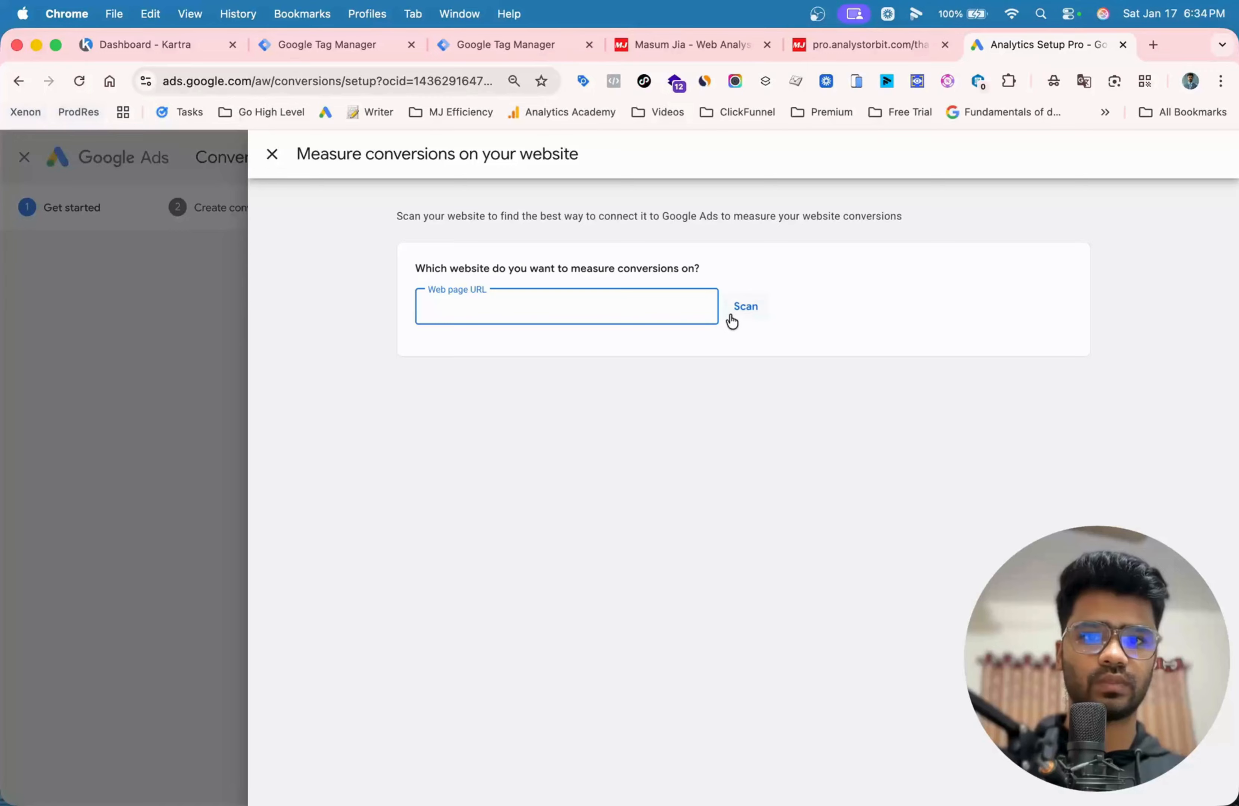
pyautogui.press('super+v')
pyautogui.click(742, 302)
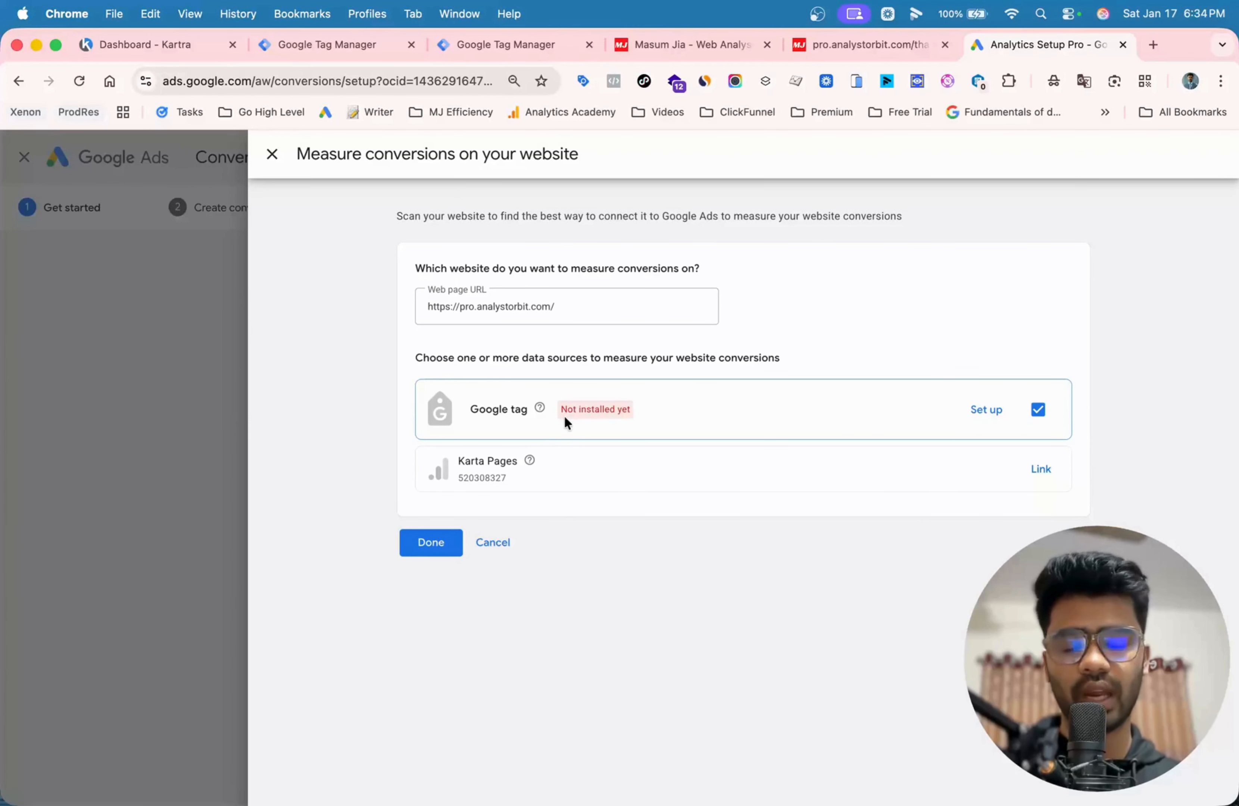
# - Accept the Google tag as the website's data source and save the data source selection
pyautogui.click(430, 543)
pyautogui.scroll(-1, 398, 629)
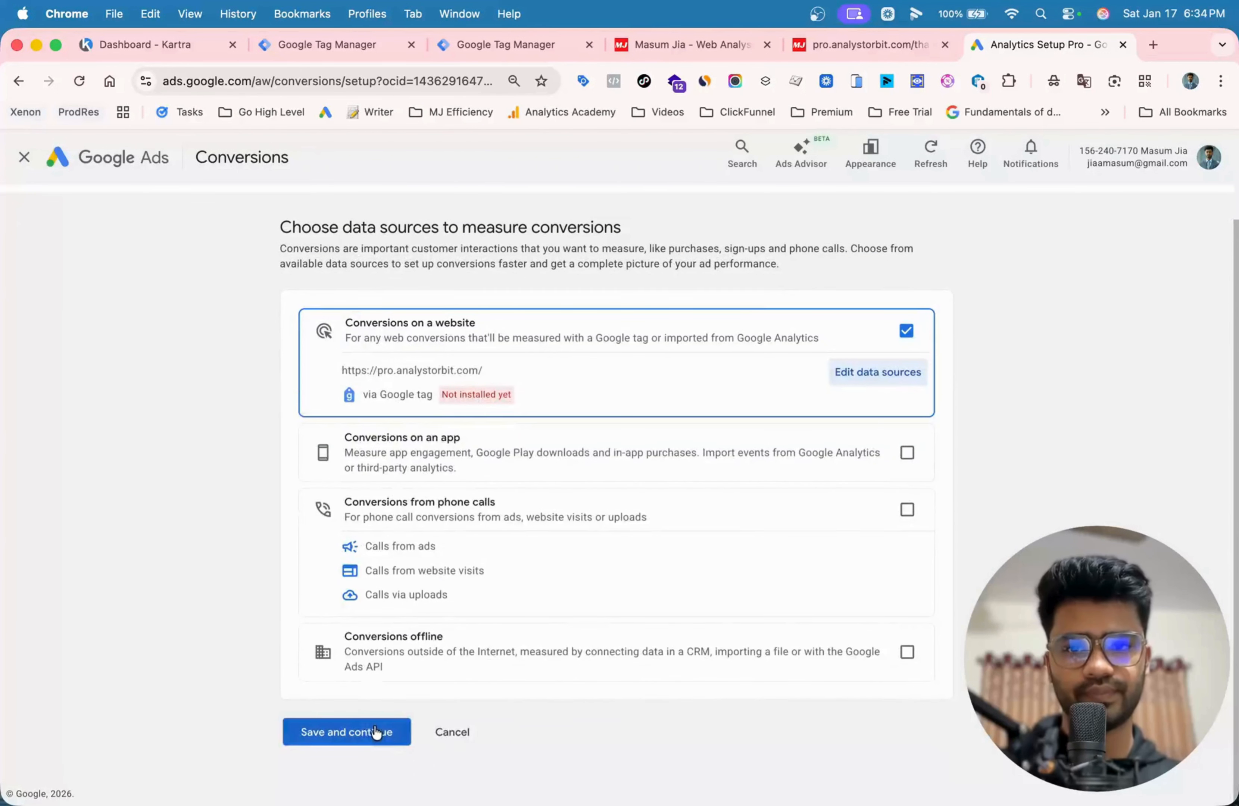
pyautogui.click(380, 732)
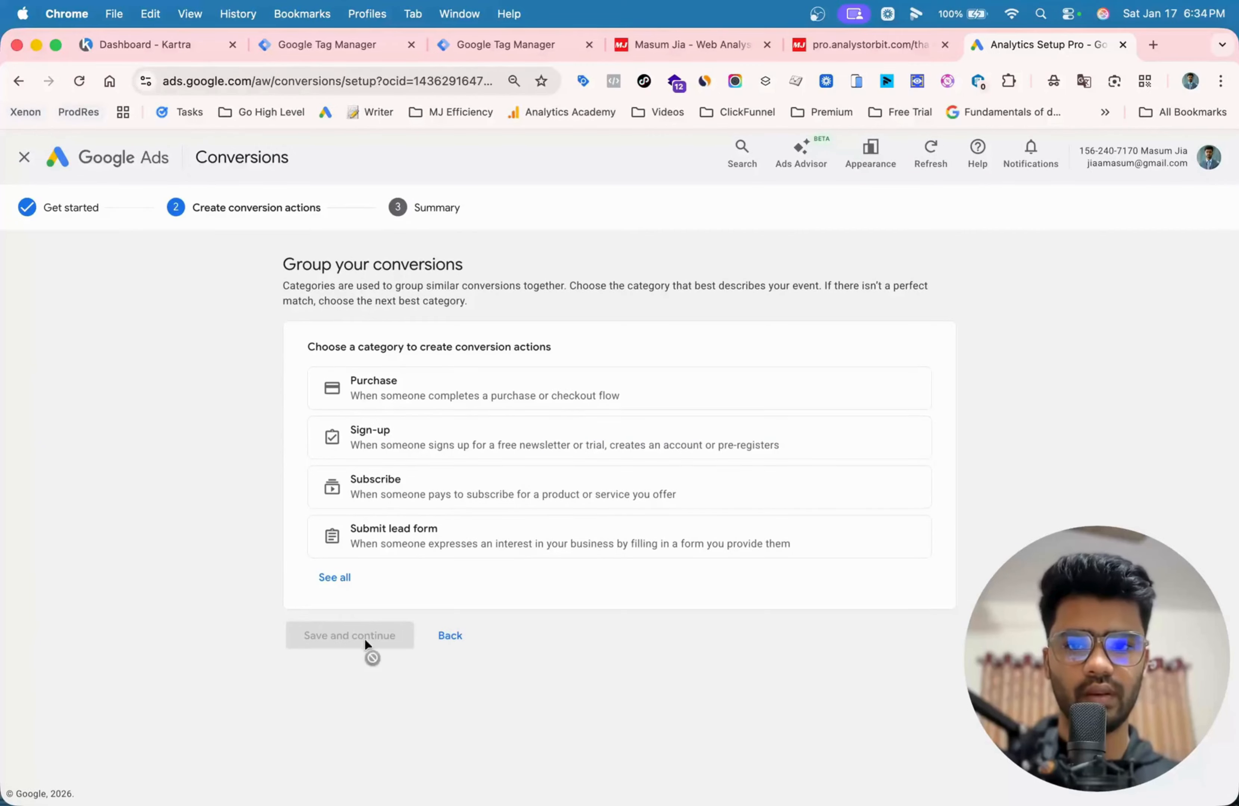
# - Show all conversion categories and choose Submit lead form for the new conversion action
pyautogui.click(338, 578)
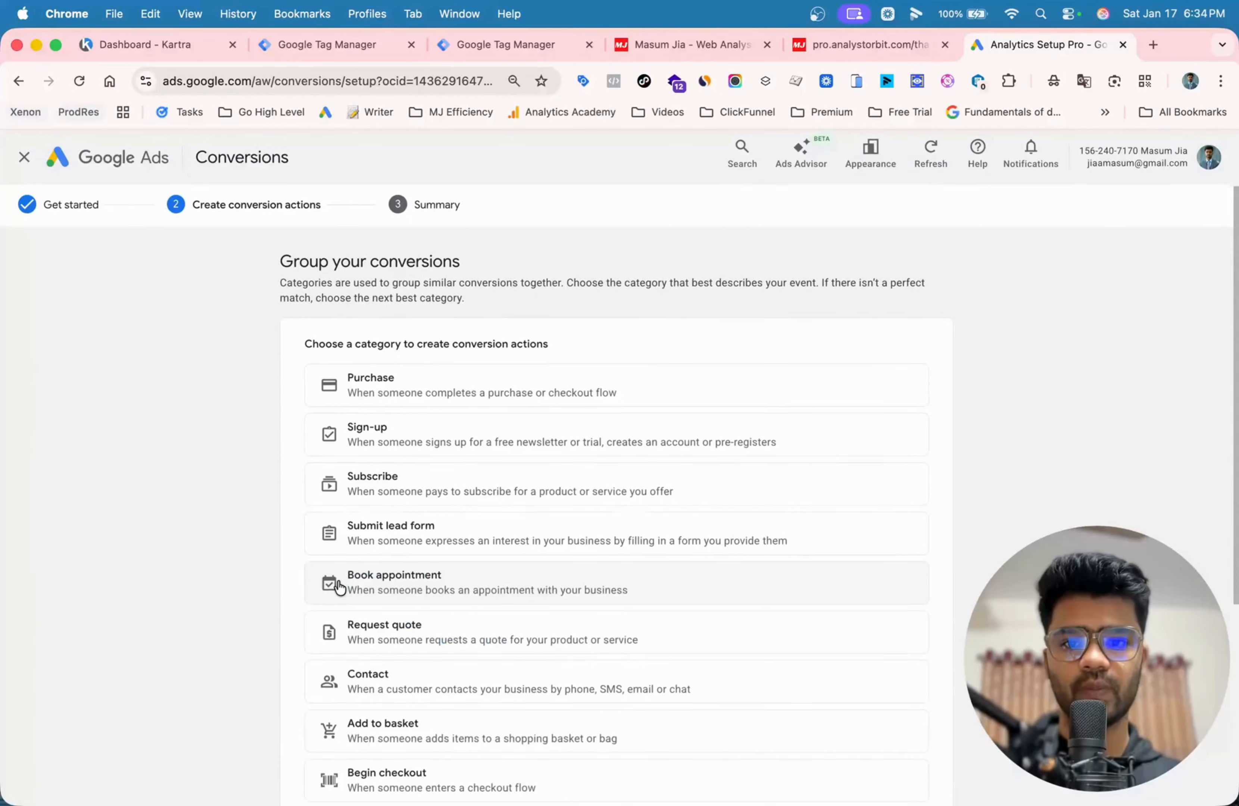
pyautogui.scroll(-2, 339, 586)
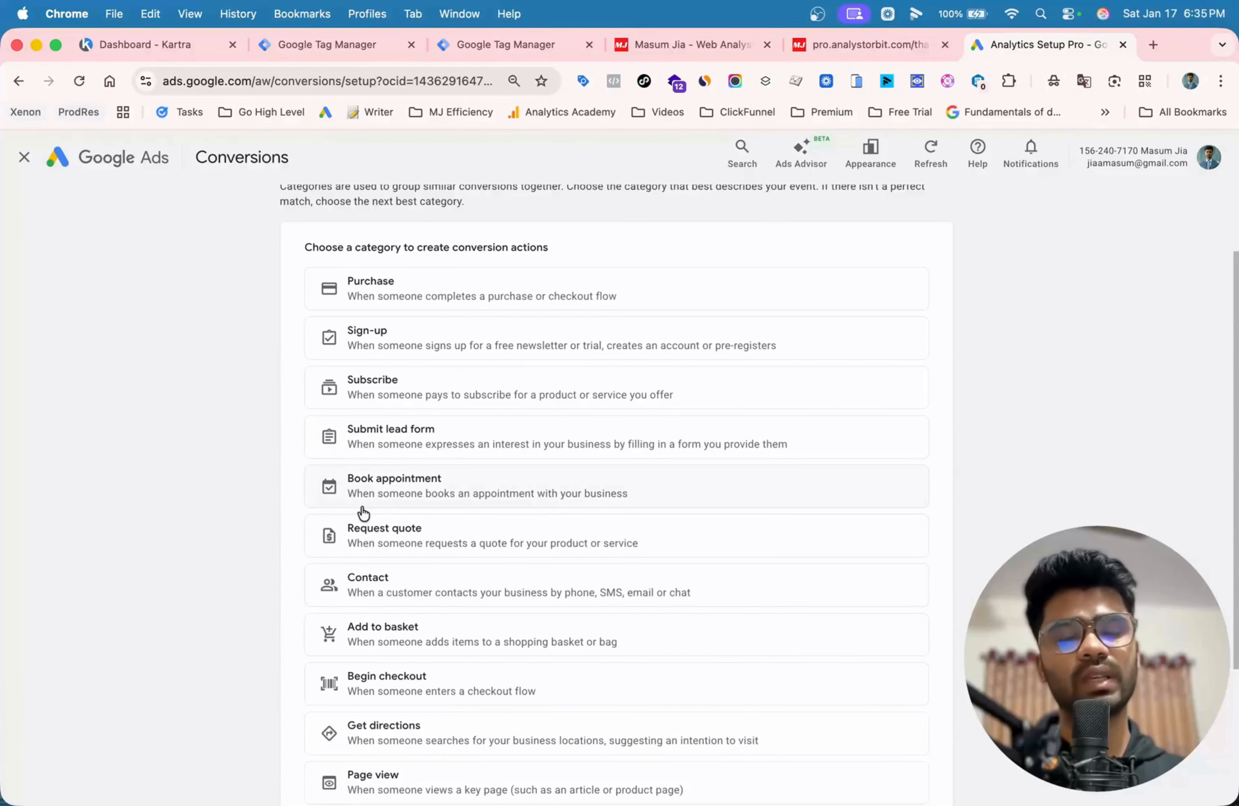
pyautogui.click(401, 429)
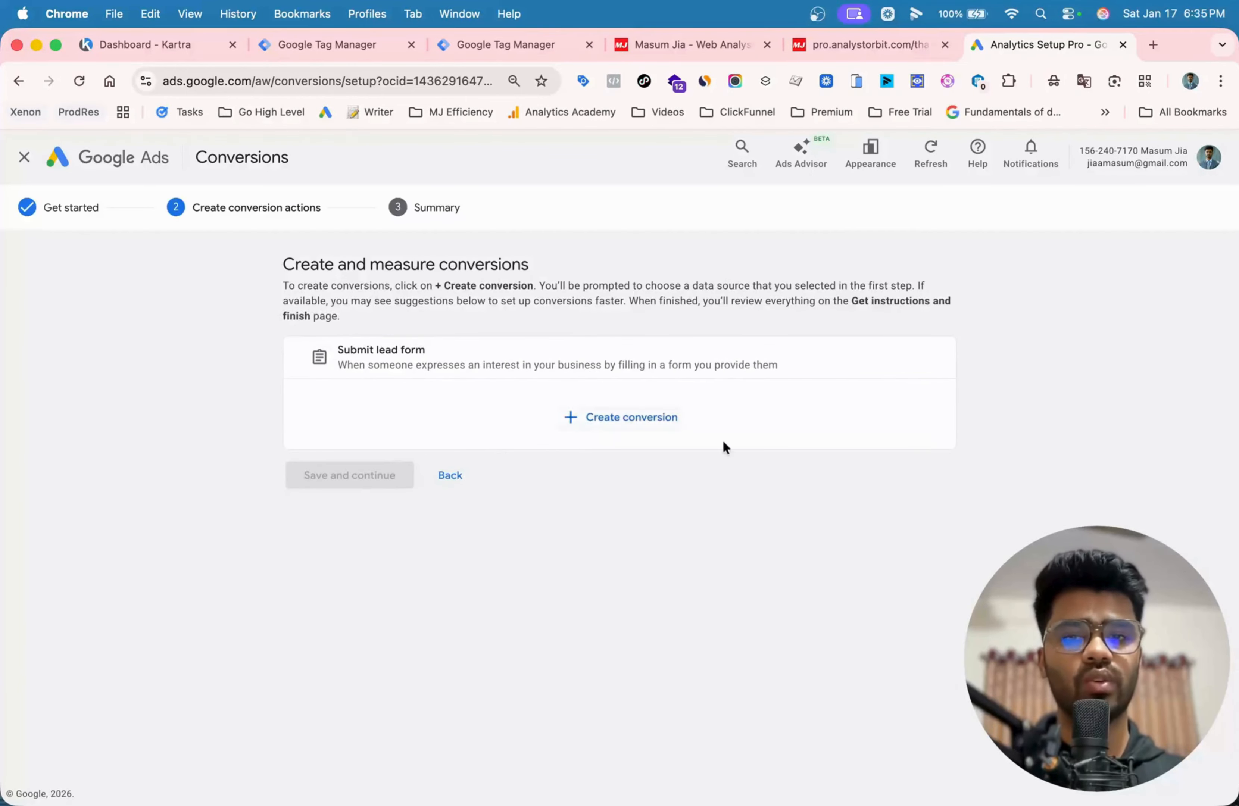
# - Start creating a Submit lead form conversion with the Analytics Setup Pro website tag as its data source
pyautogui.click(622, 430)
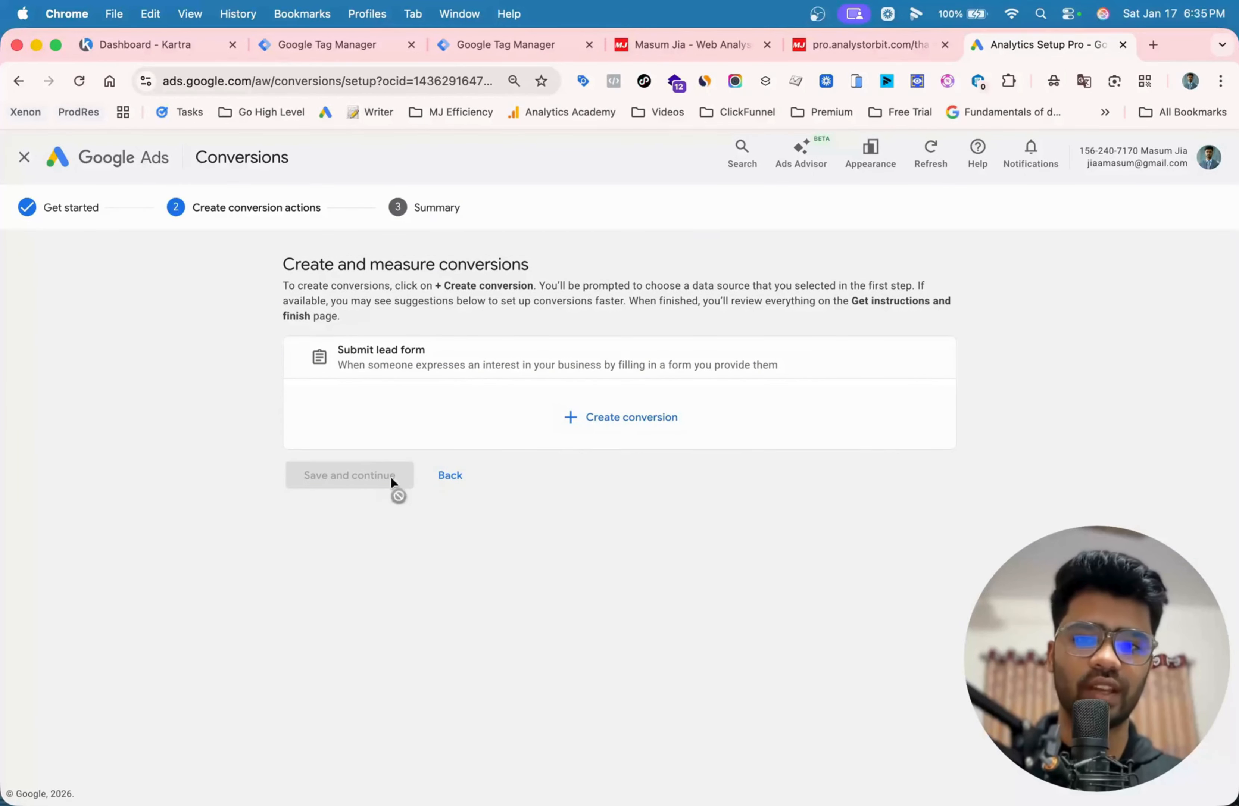
pyautogui.click(379, 537)
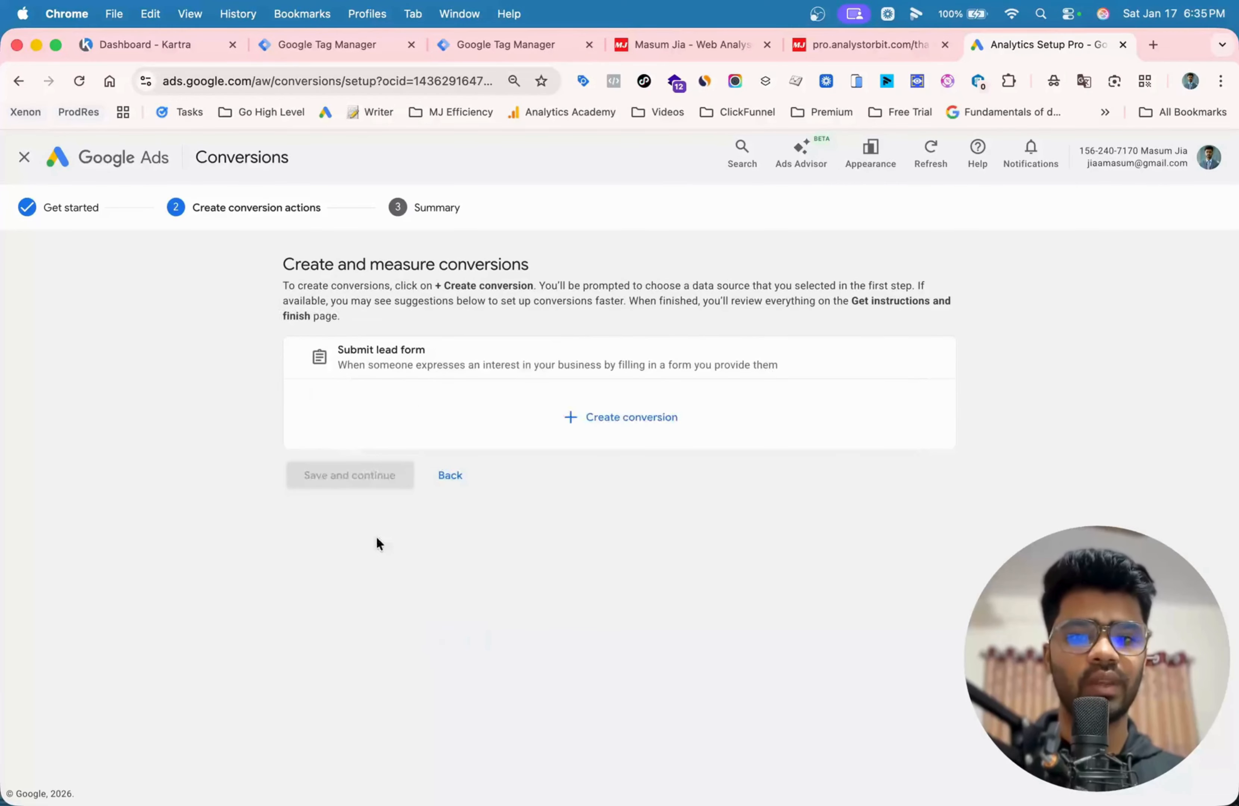
pyautogui.click(592, 426)
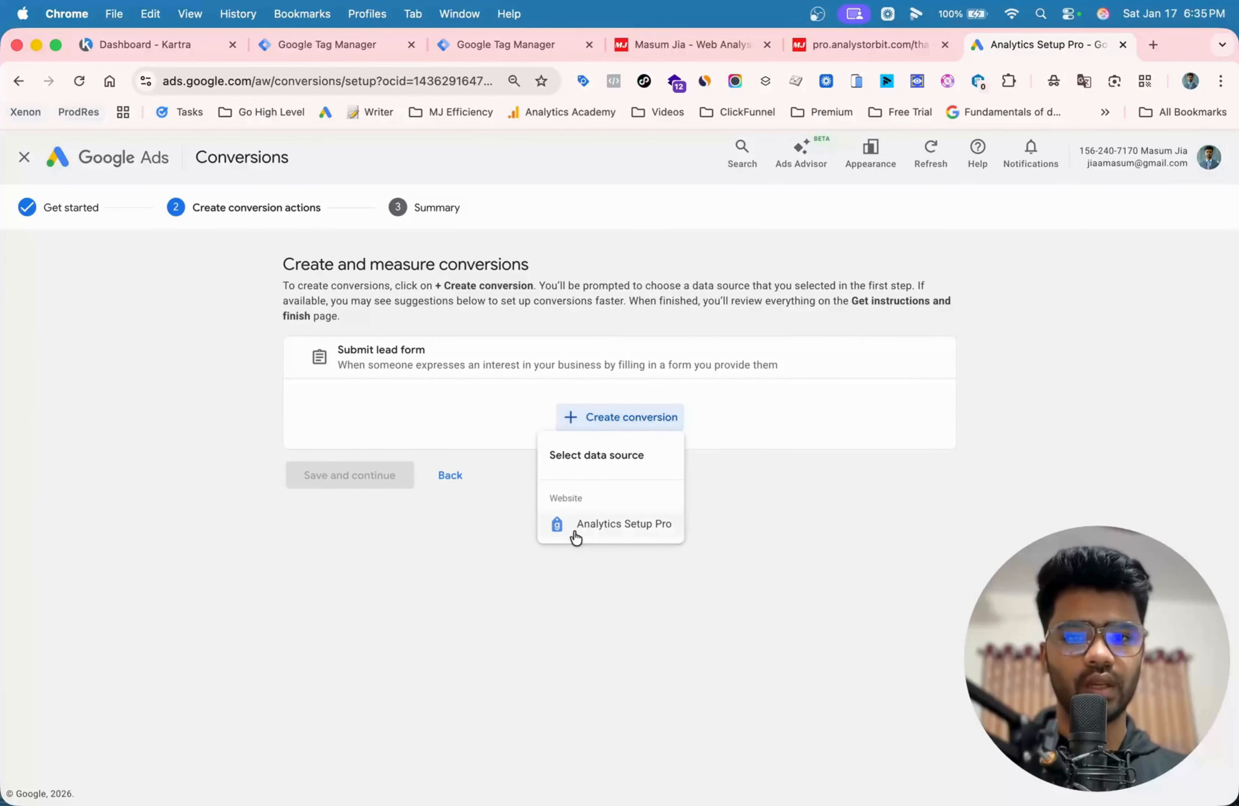
pyautogui.click(613, 525)
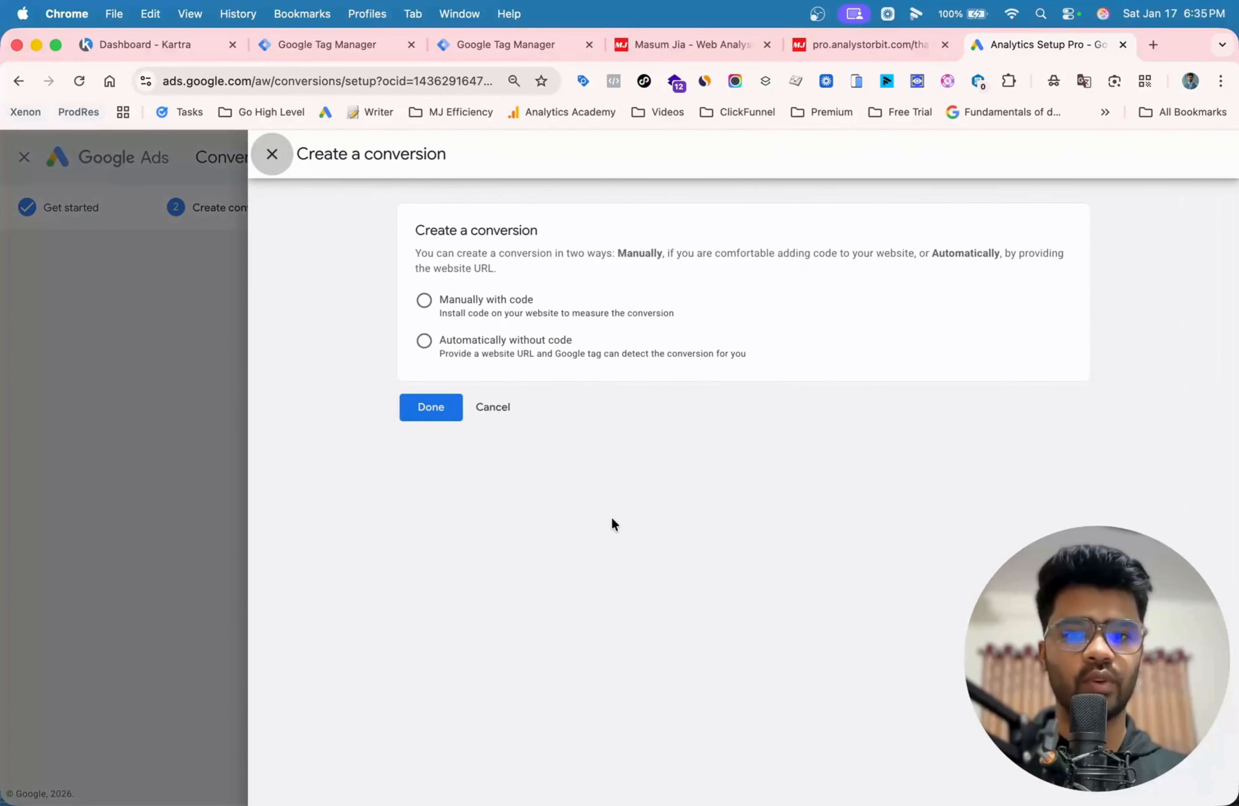
# - Choose to create the conversion manually with code and name it "Submit Lead Form - Karta 2026"
pyautogui.click(495, 313)
pyautogui.click(476, 421)
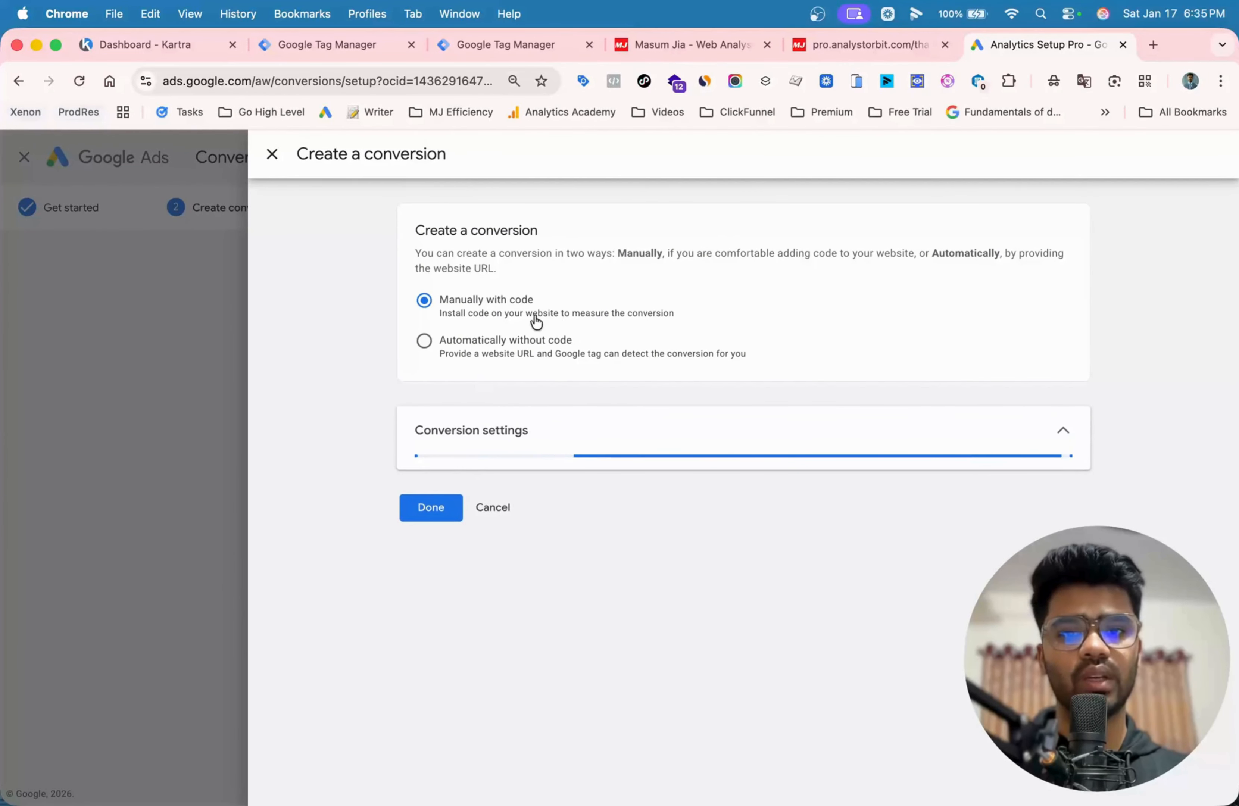
pyautogui.scroll(-10, 634, 461)
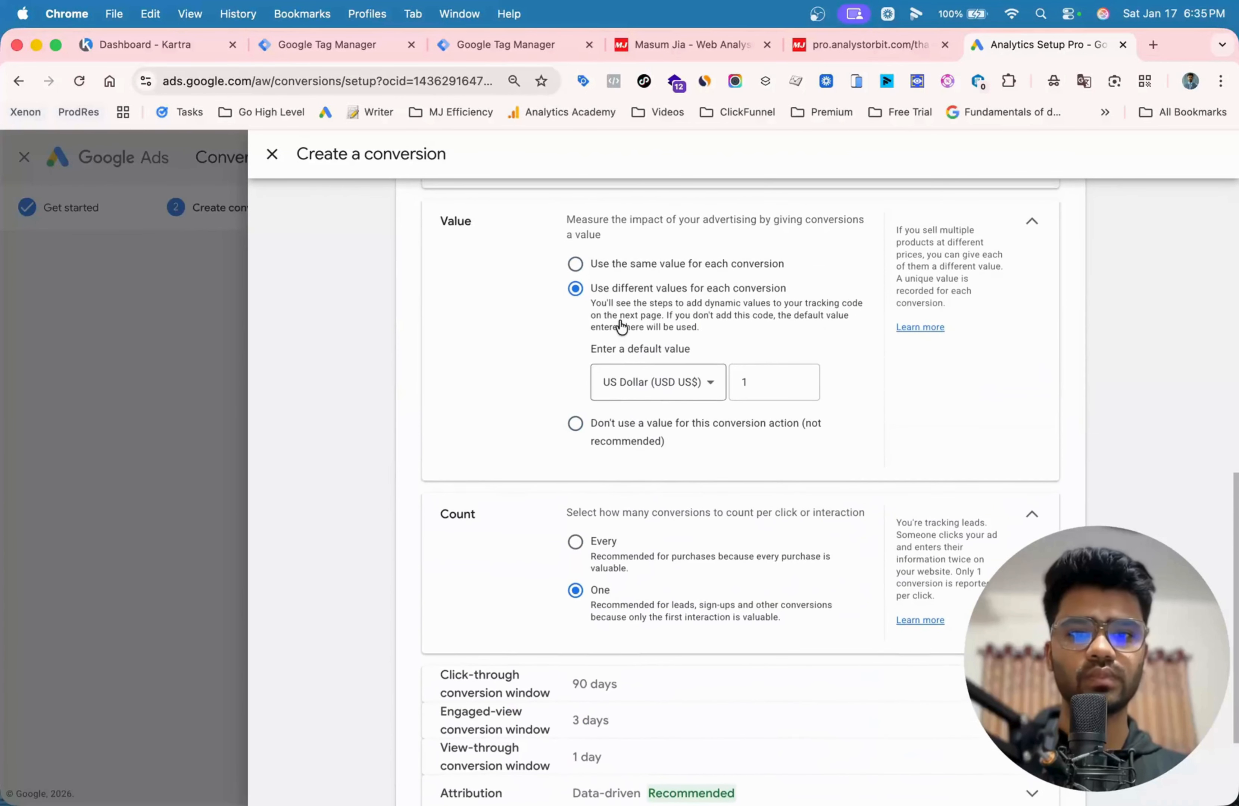
pyautogui.scroll(10, 621, 330)
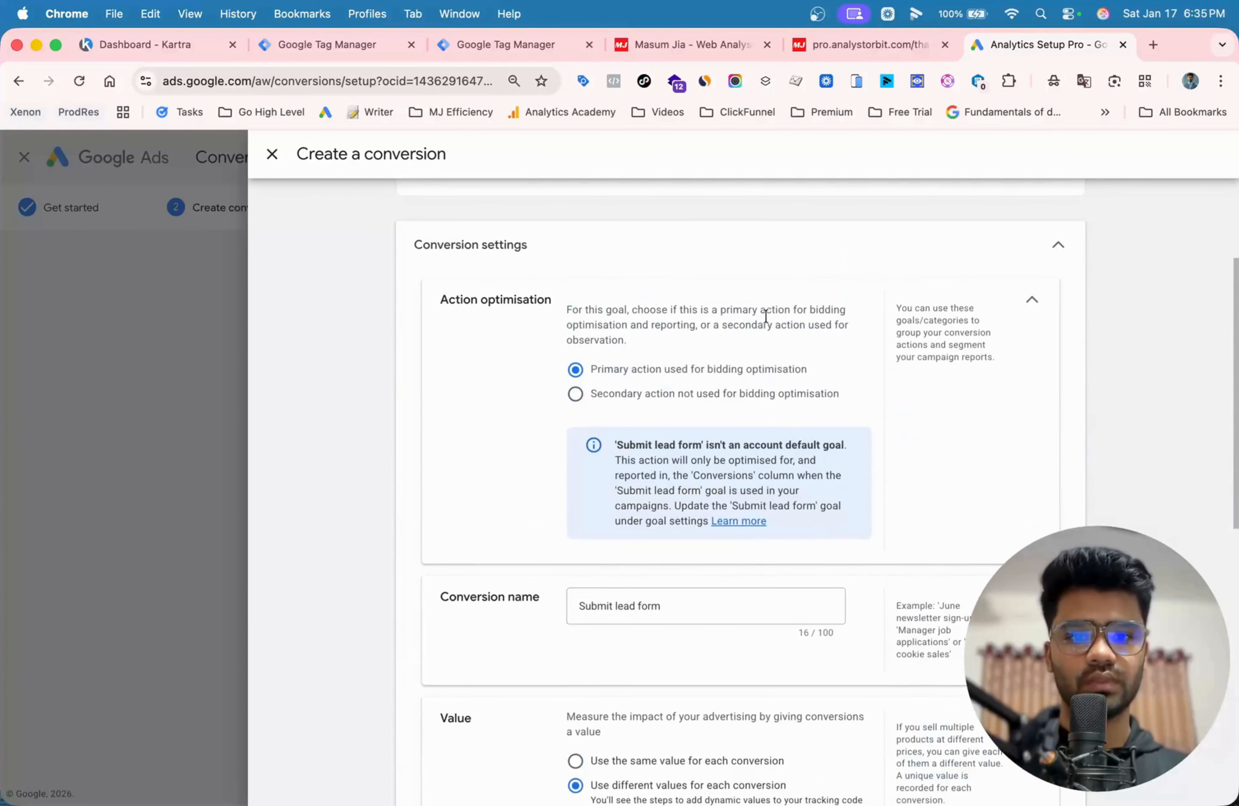
pyautogui.tripleClick(726, 605)
pyautogui.write('Submit')
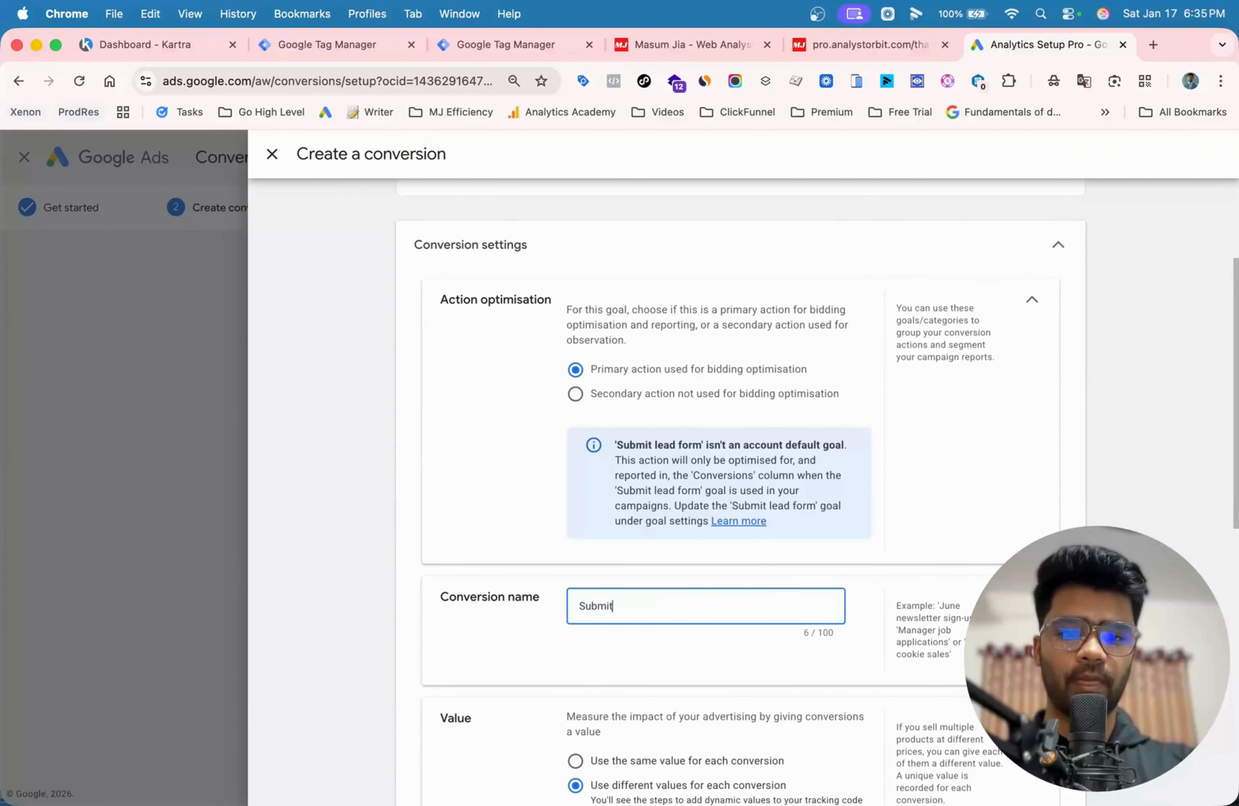
pyautogui.write(' Lead Form -')
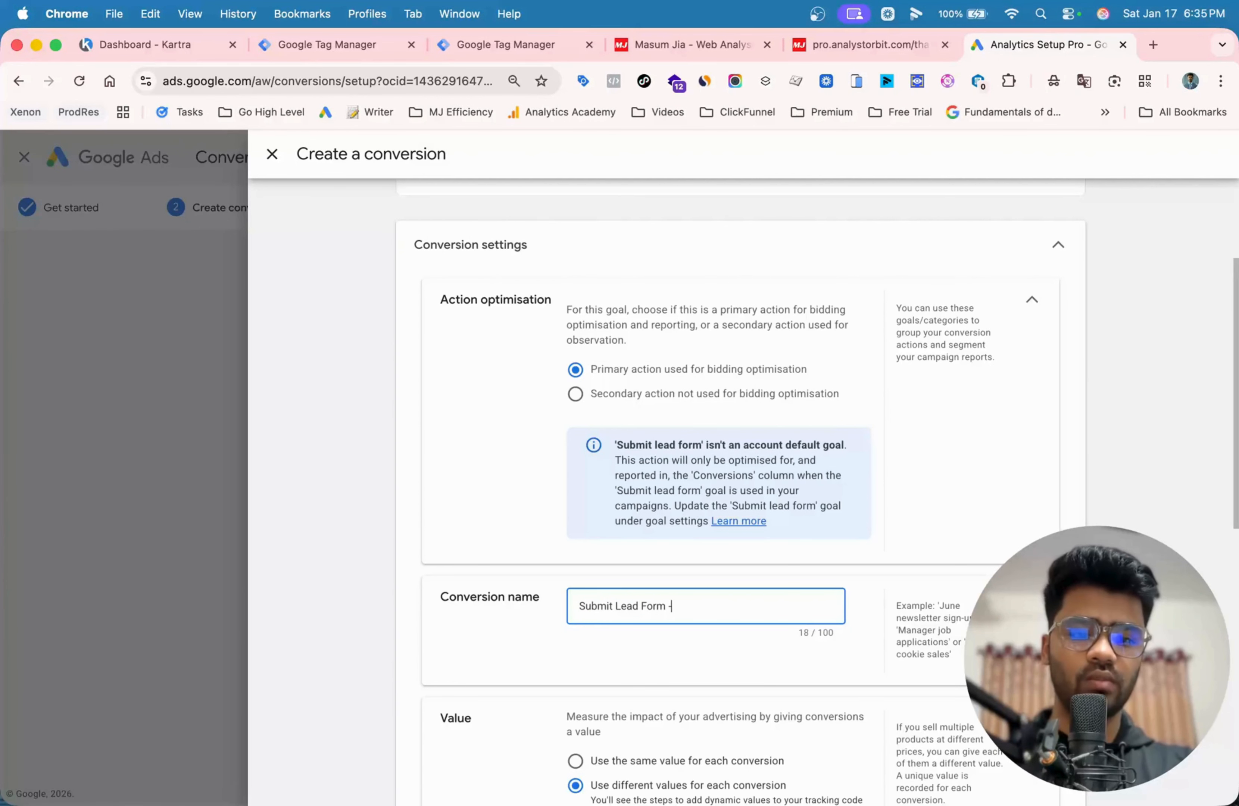
pyautogui.write(' ka')
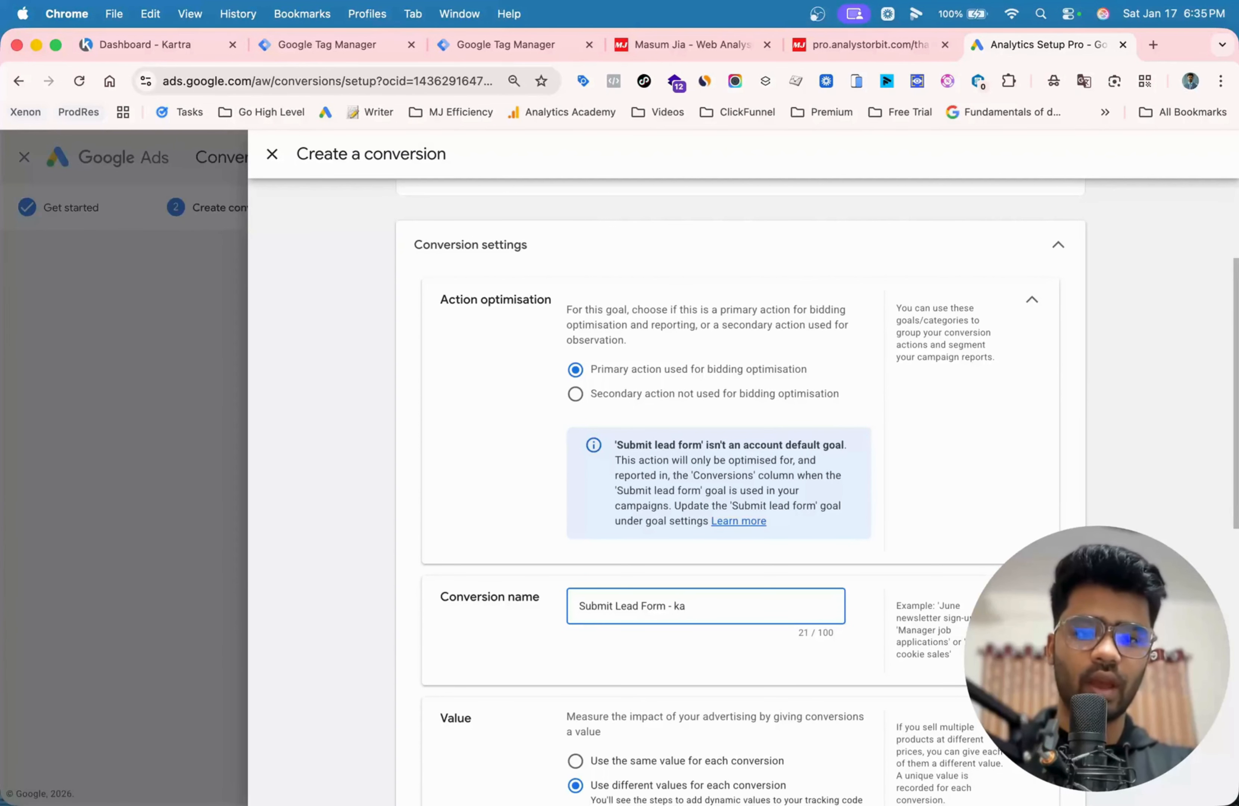
pyautogui.write('Karta ')
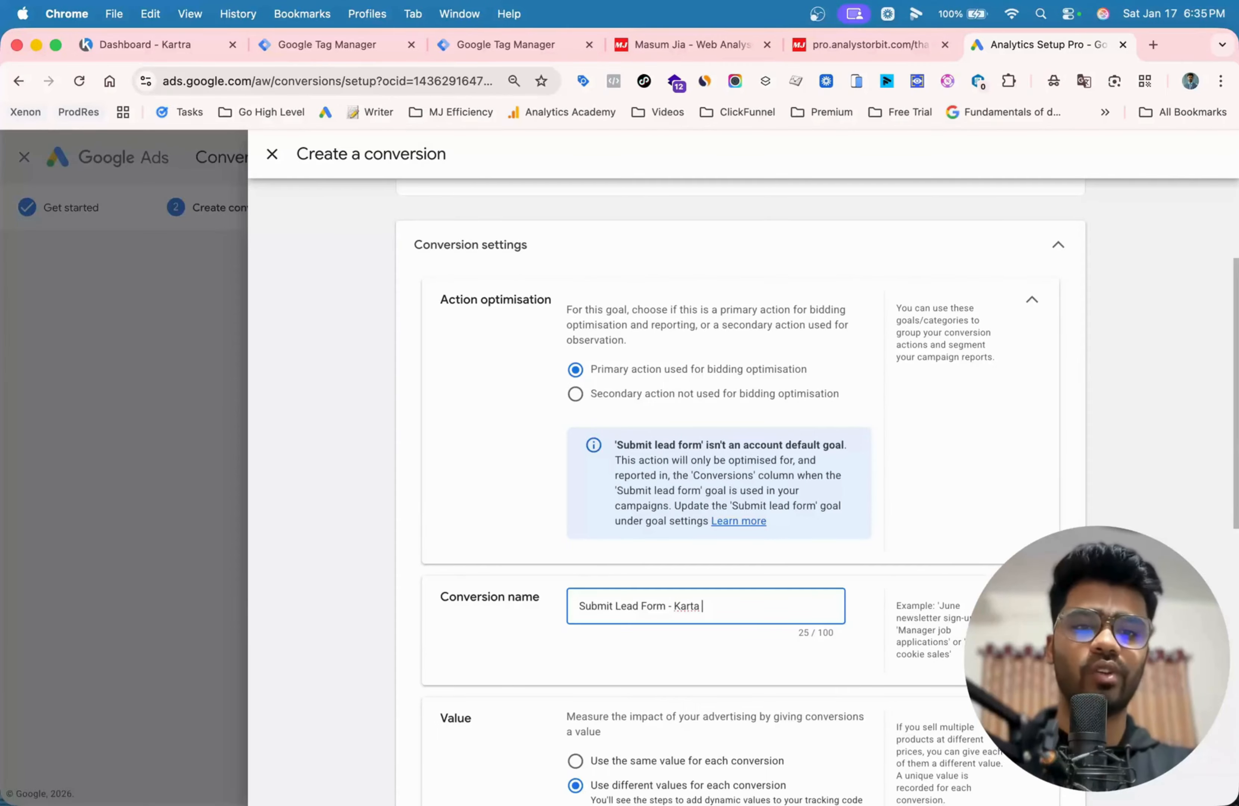
pyautogui.write('2')
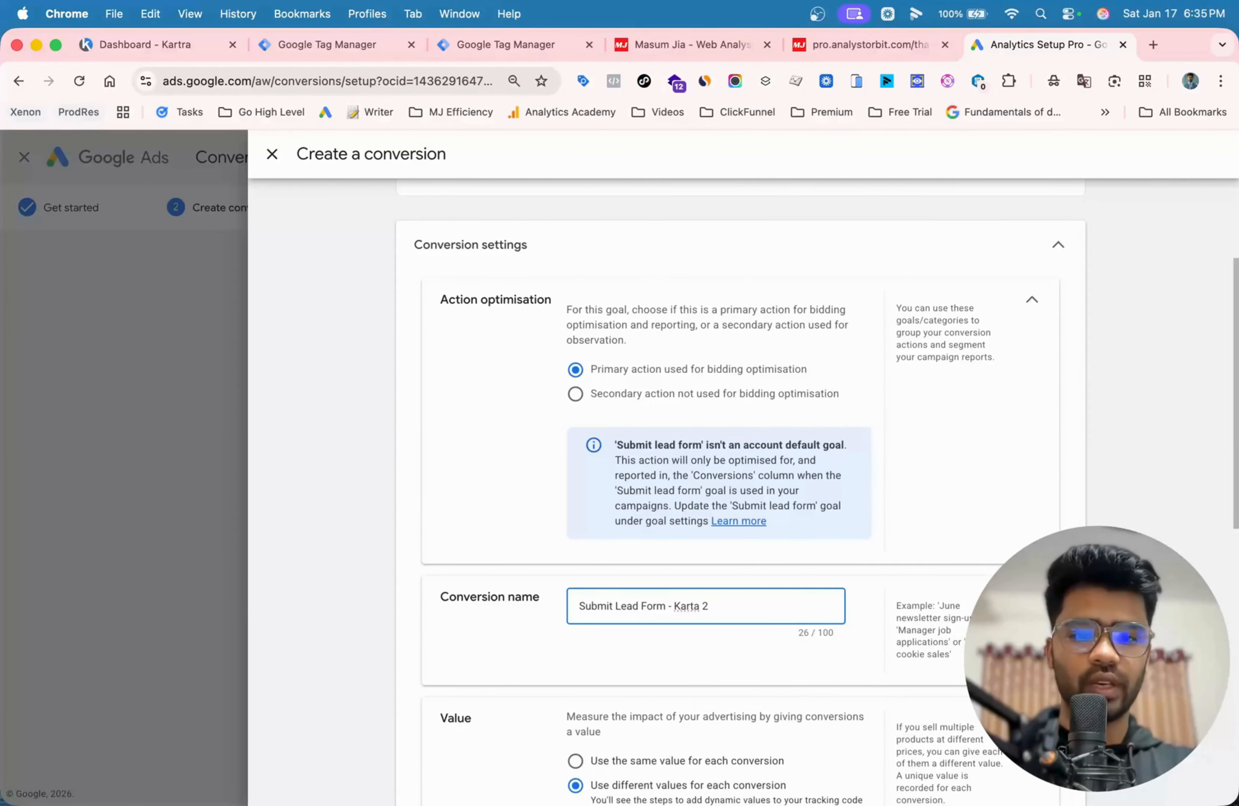
pyautogui.write('026')
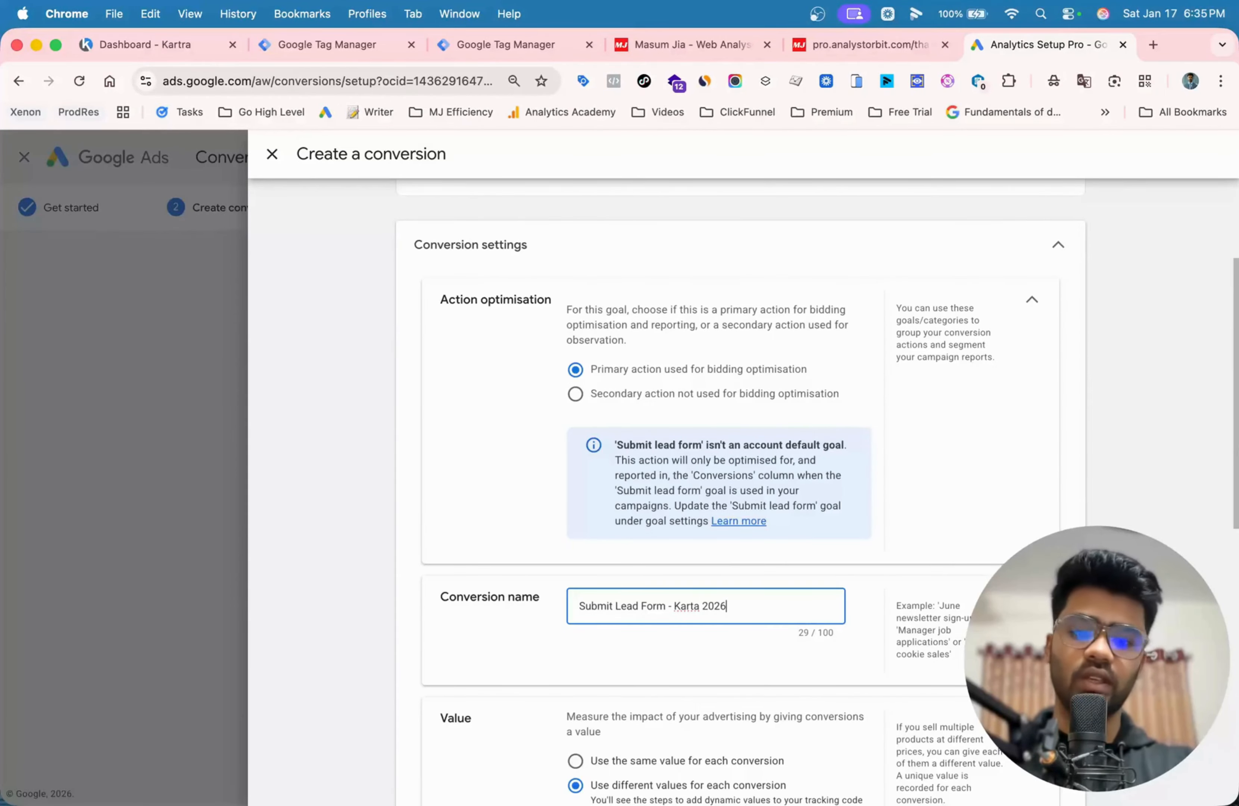
# - Set the conversion action to use no value, finish its settings, and save the conversion actions
pyautogui.scroll(-2, 741, 471)
pyautogui.scroll(-8, 725, 610)
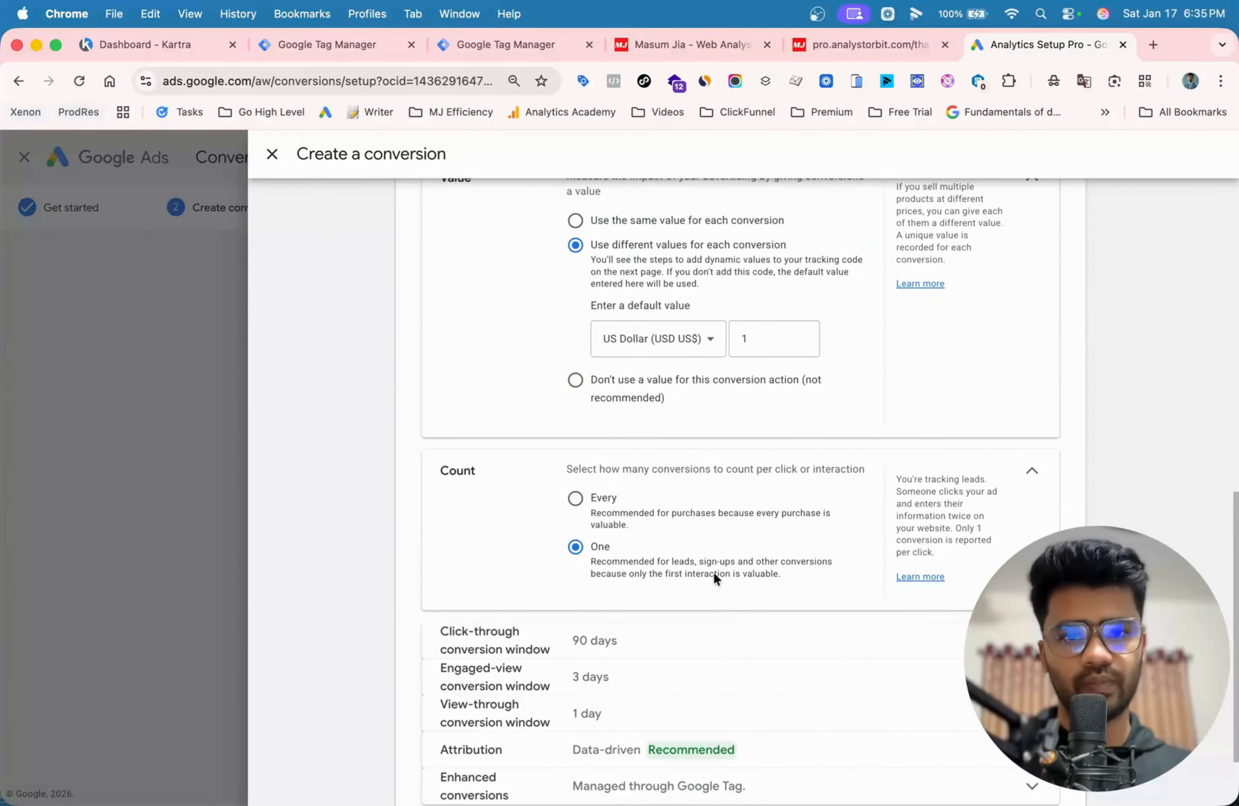
pyautogui.click(636, 378)
pyautogui.scroll(-1, 539, 618)
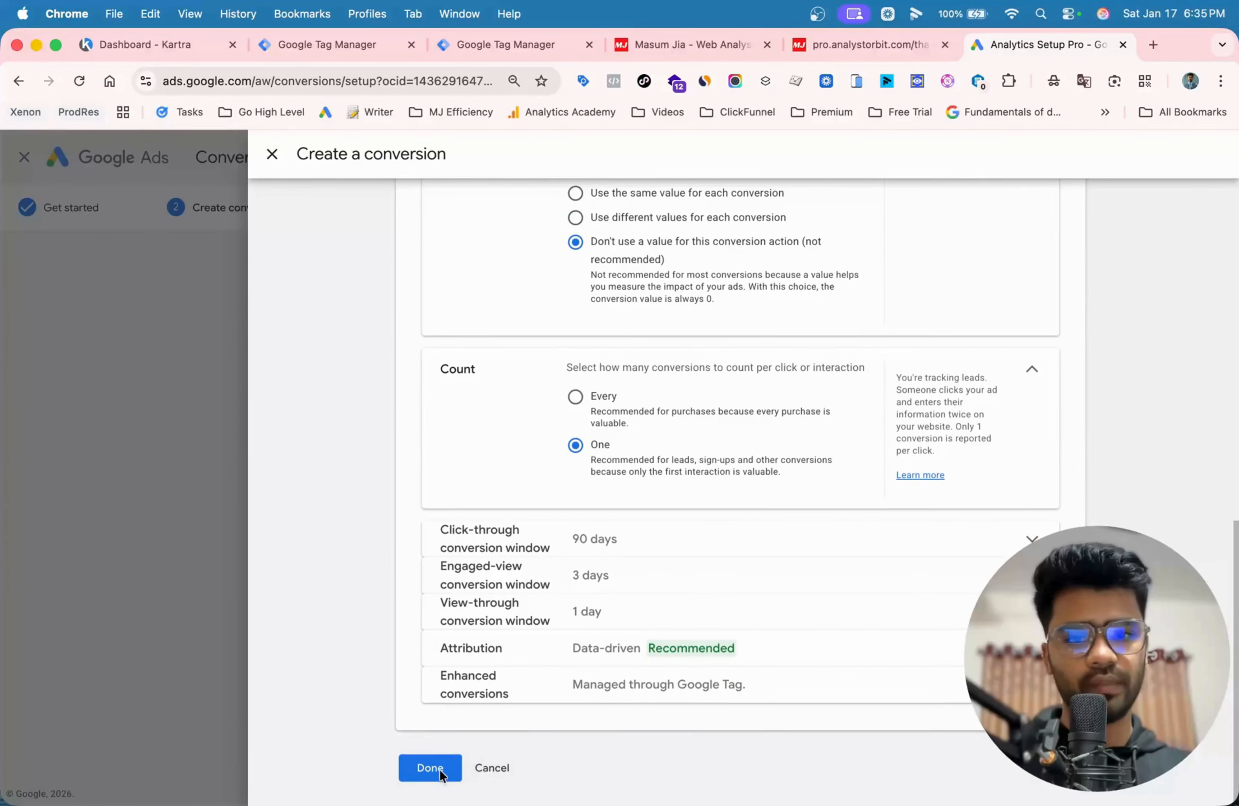
pyautogui.click(440, 773)
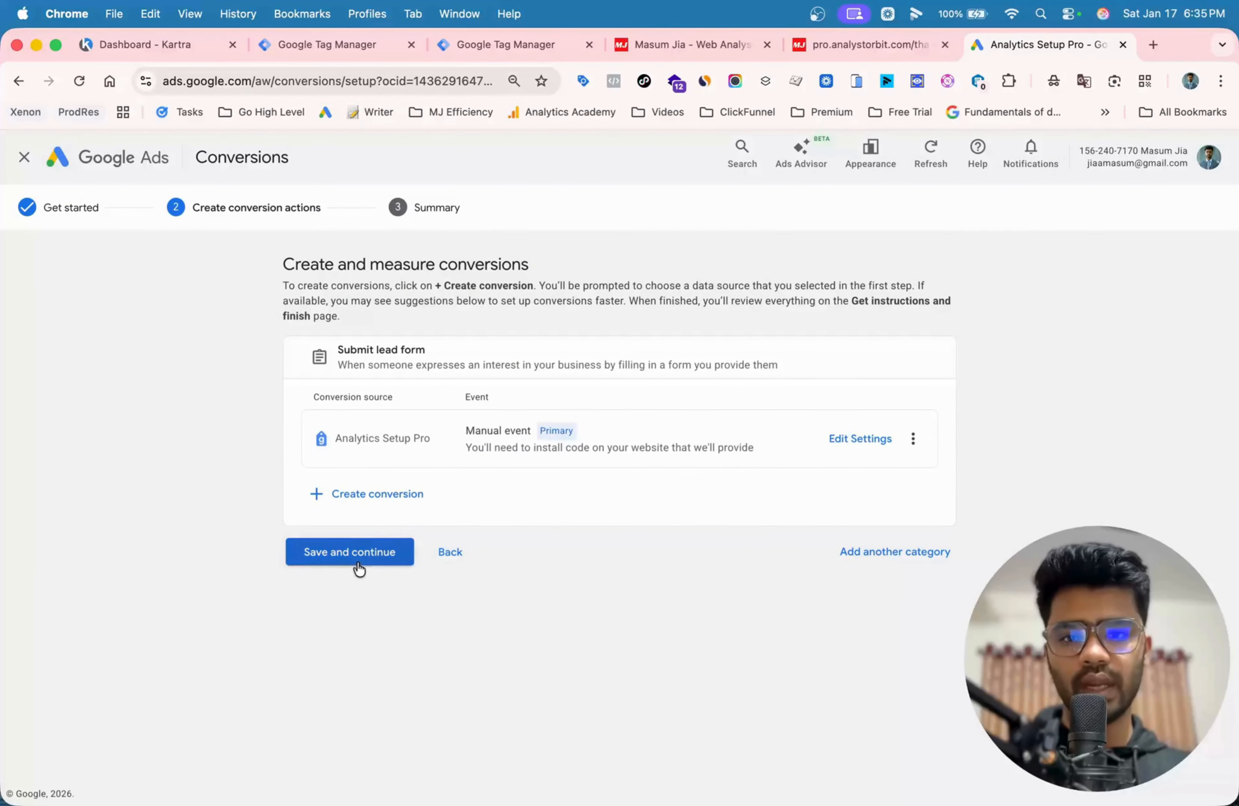
pyautogui.click(355, 557)
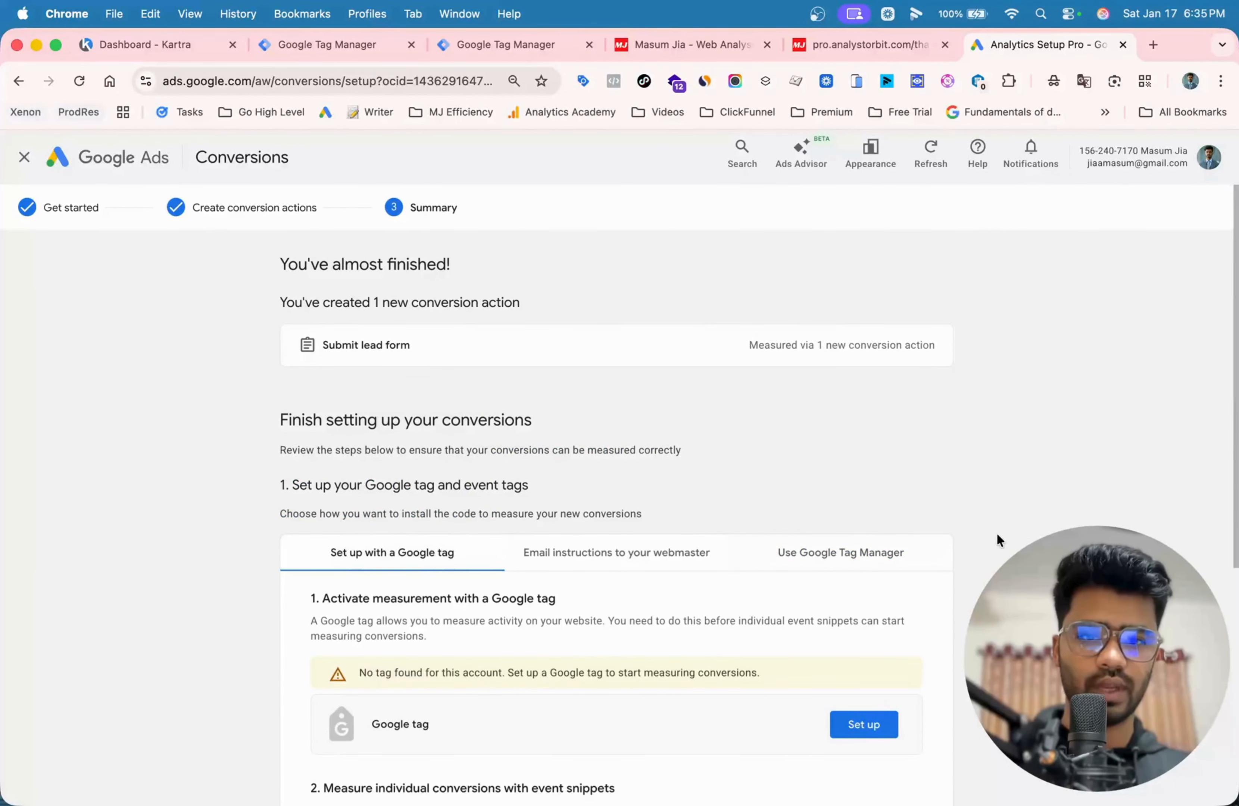
# - Show the Google Tag Manager setup instructions and copy the conversion ID
pyautogui.scroll(-7, 963, 509)
pyautogui.scroll(5, 689, 343)
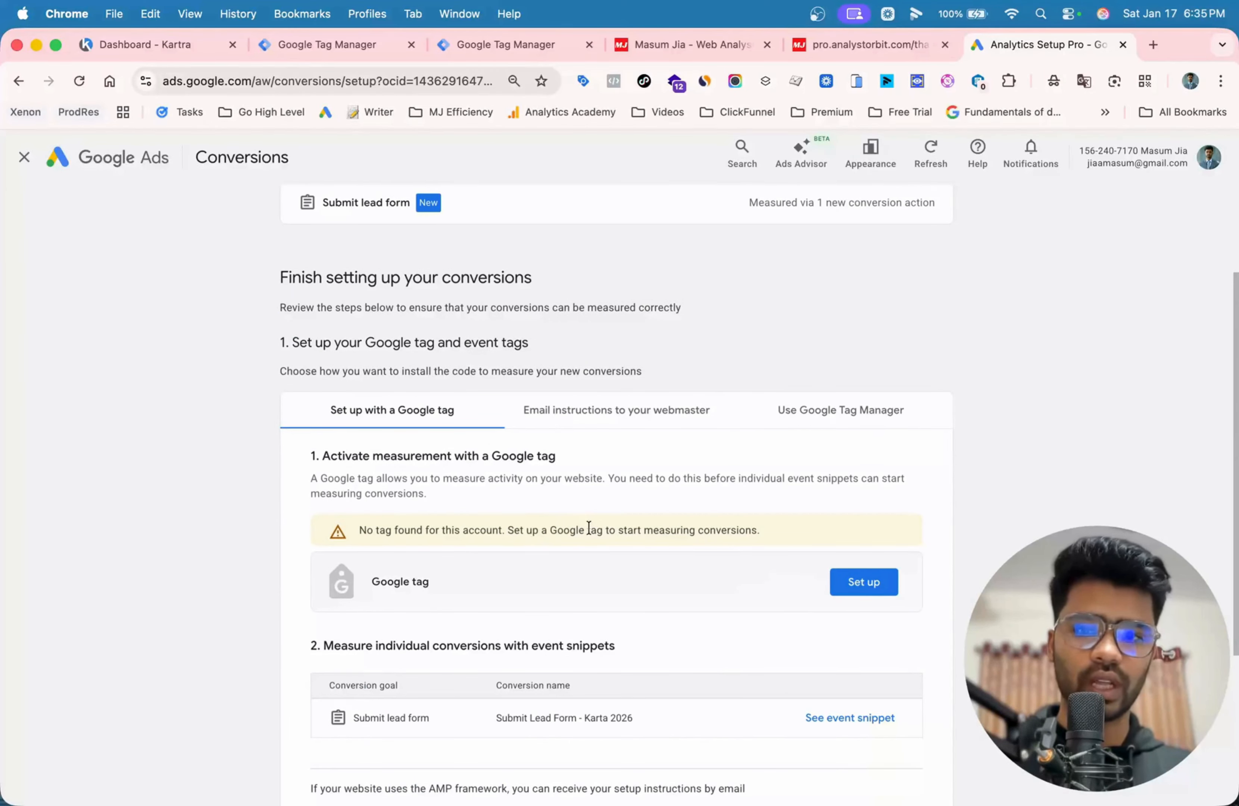
pyautogui.click(841, 417)
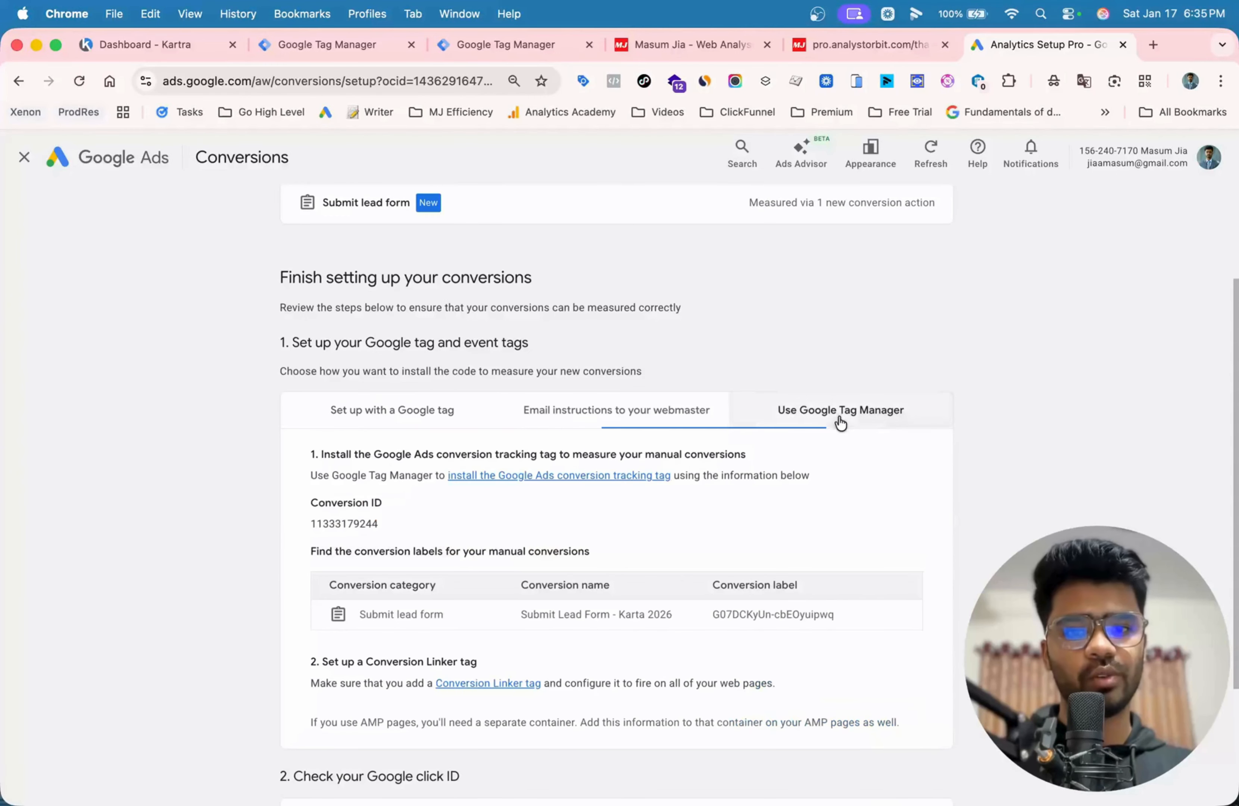
pyautogui.doubleClick(341, 524)
pyautogui.press('super+c')
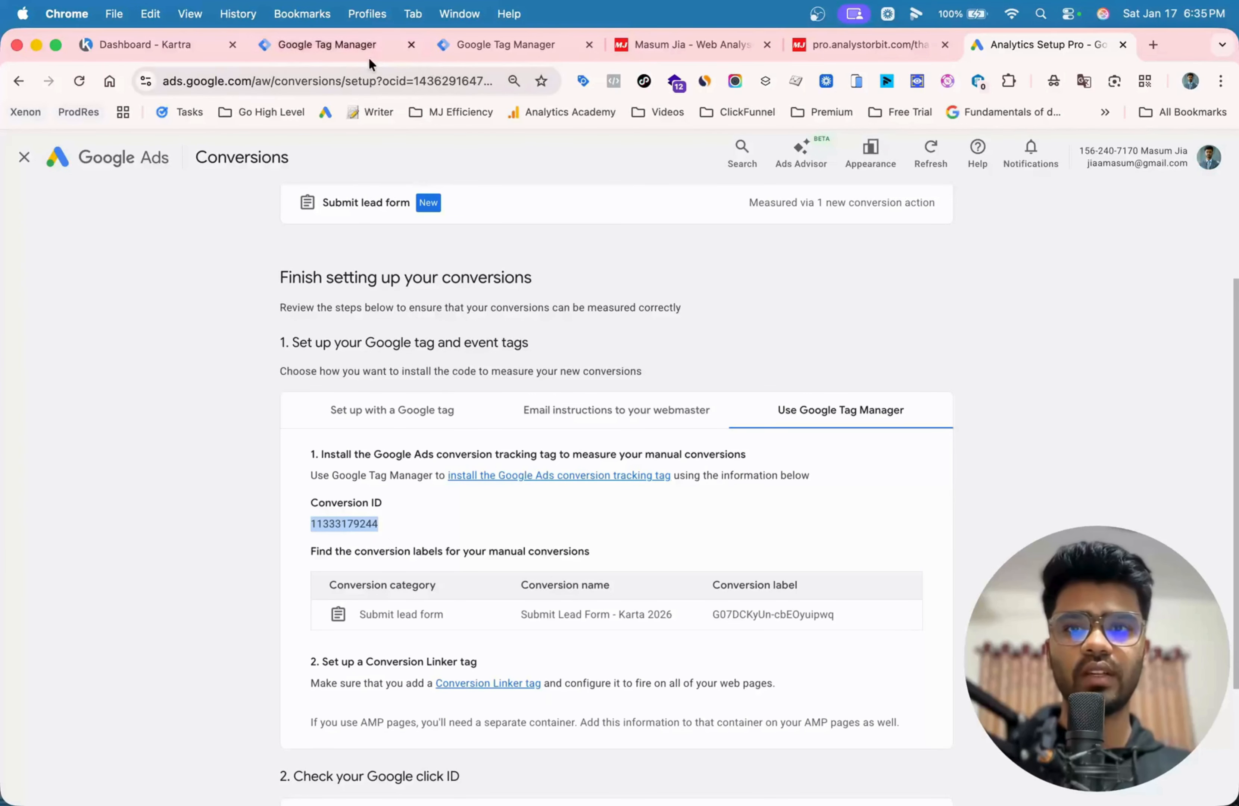
# - Switch to Google Tag Manager and start a new Google Ads Conversion Tracking tag with the copied conversion ID
pyautogui.click(310, 46)
pyautogui.click(89, 371)
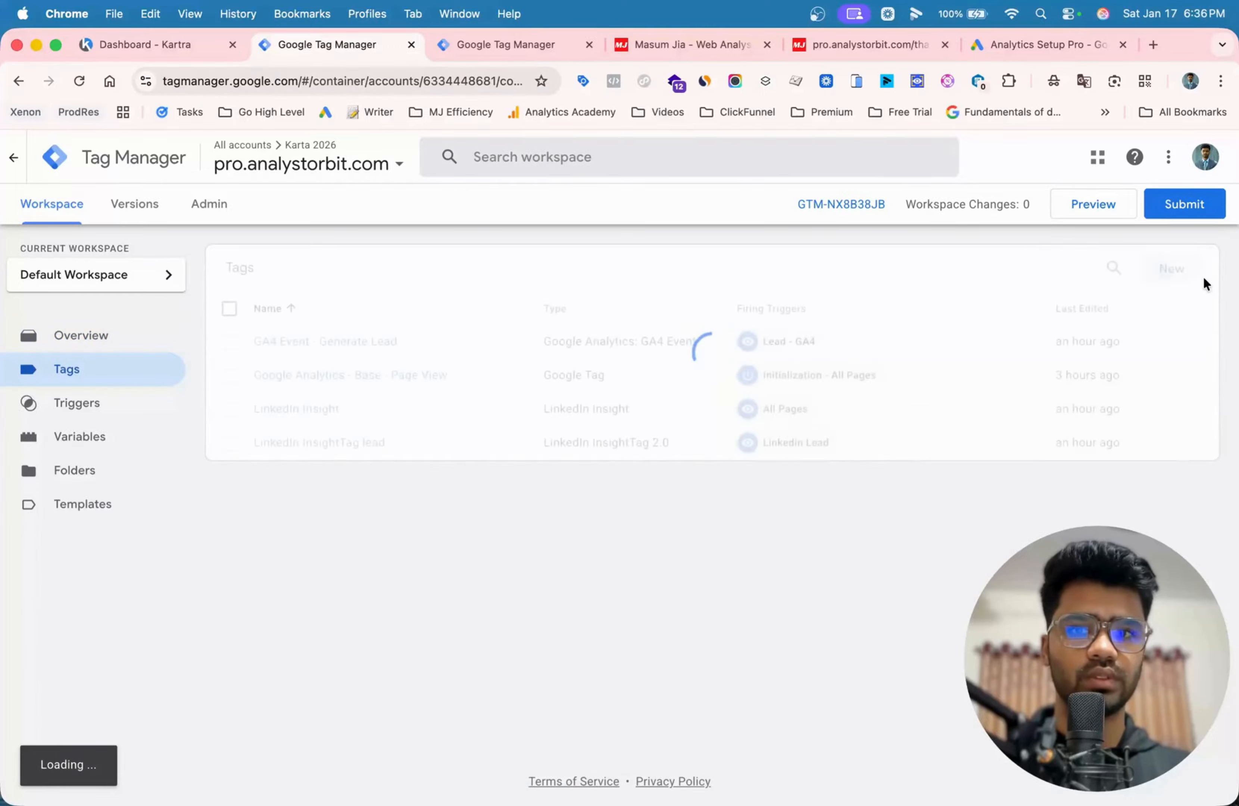
pyautogui.click(1187, 277)
pyautogui.click(600, 277)
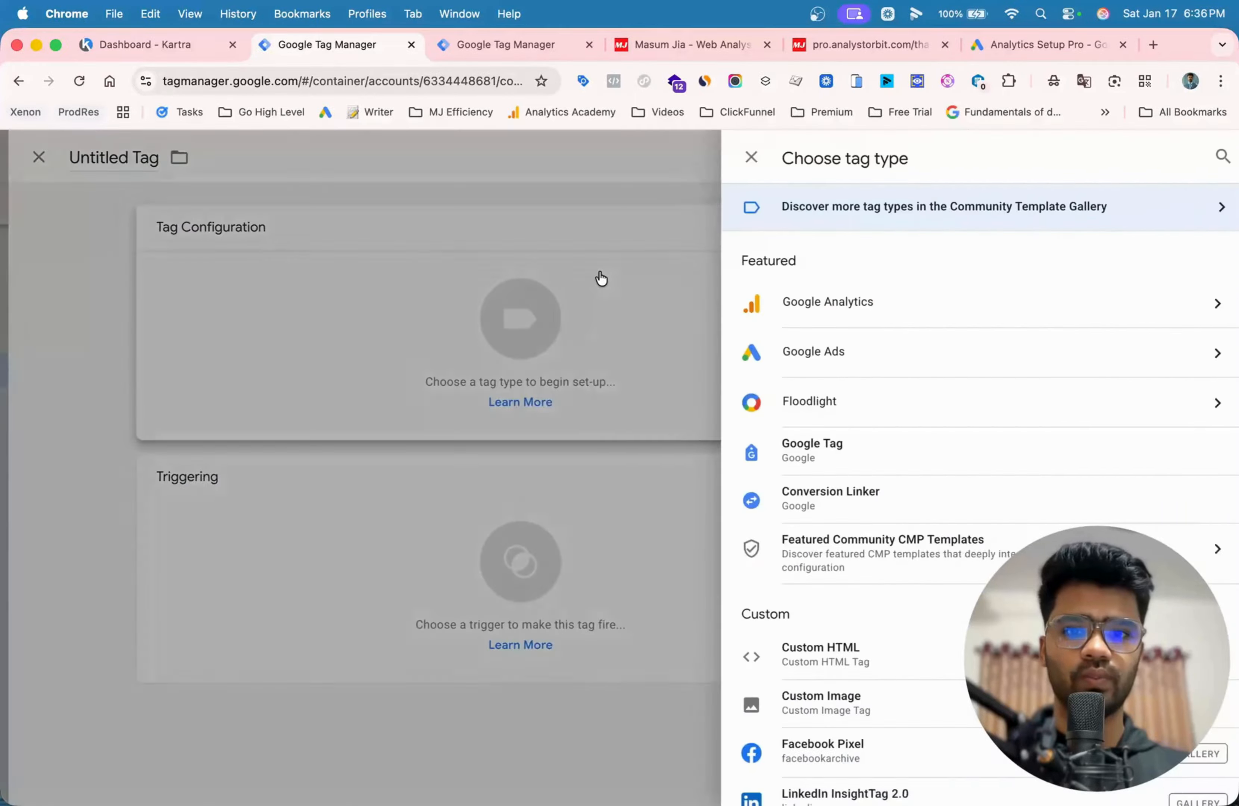
pyautogui.click(794, 356)
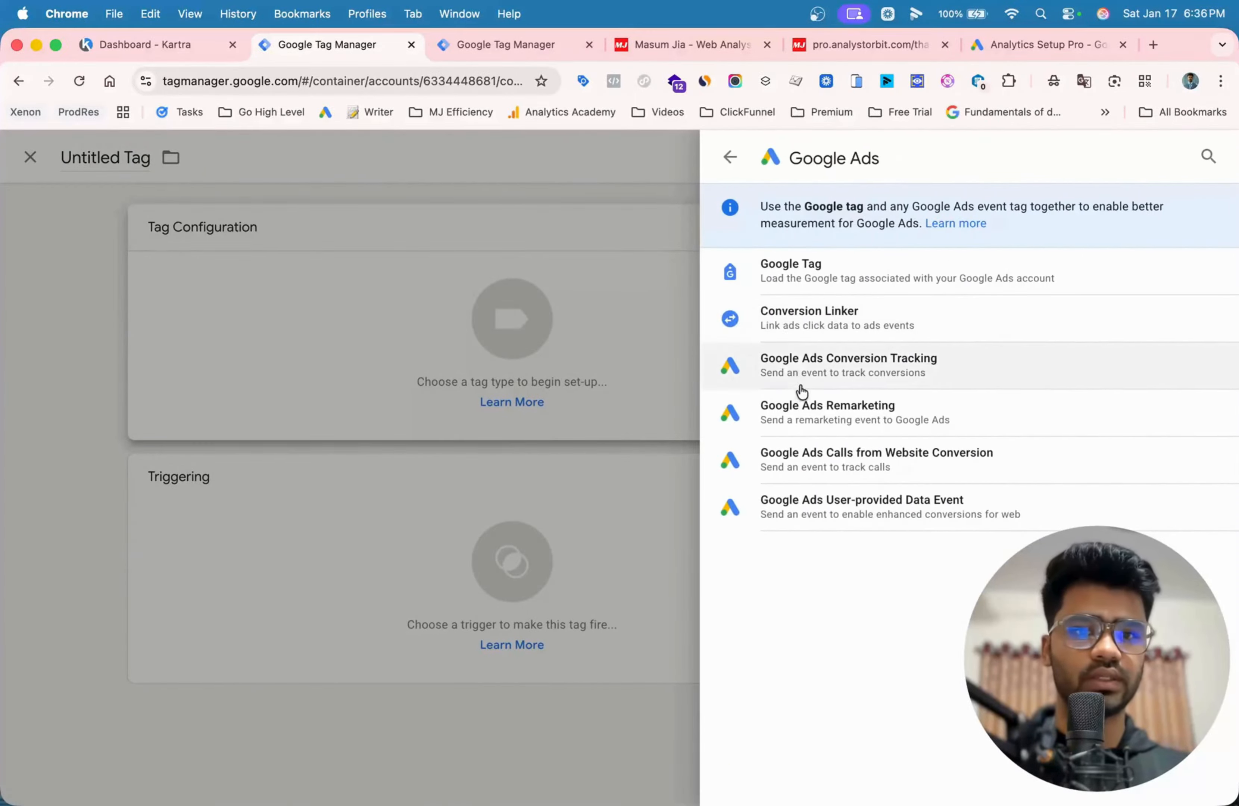
pyautogui.click(796, 375)
pyautogui.click(406, 377)
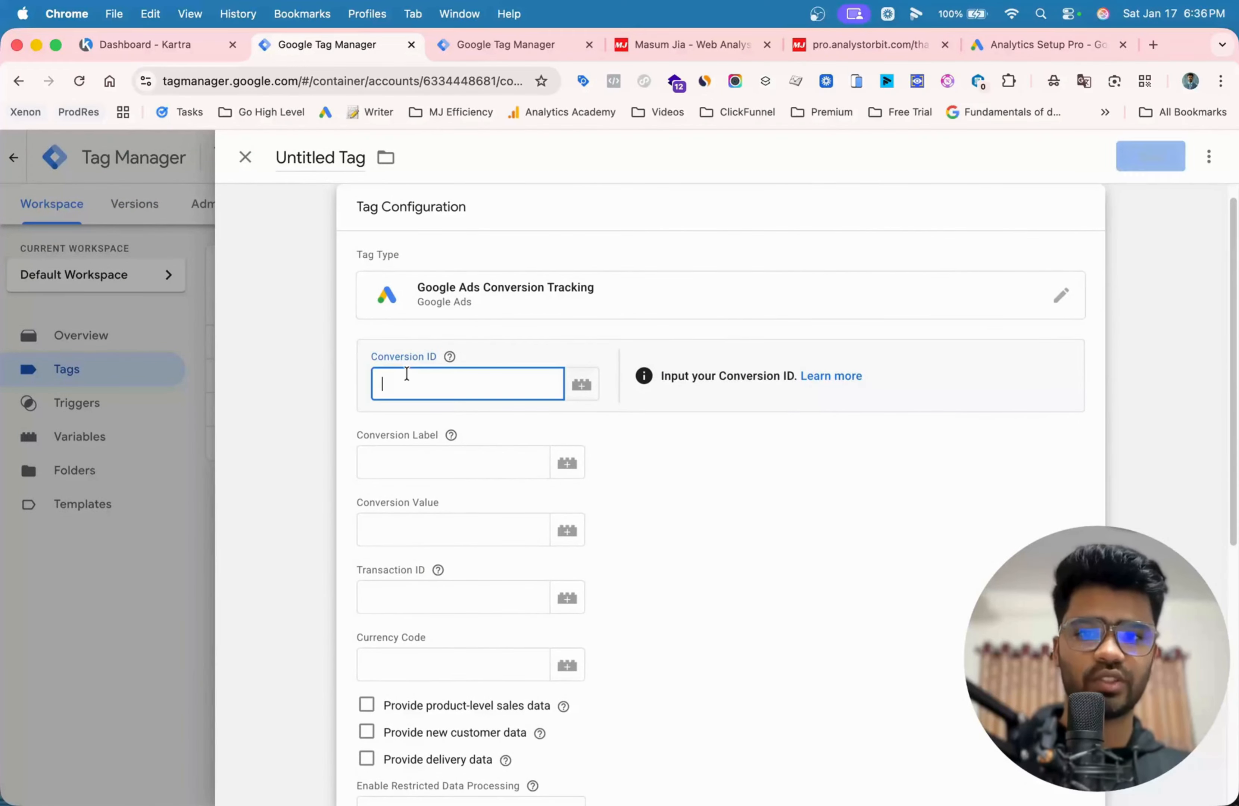
pyautogui.press('super+v')
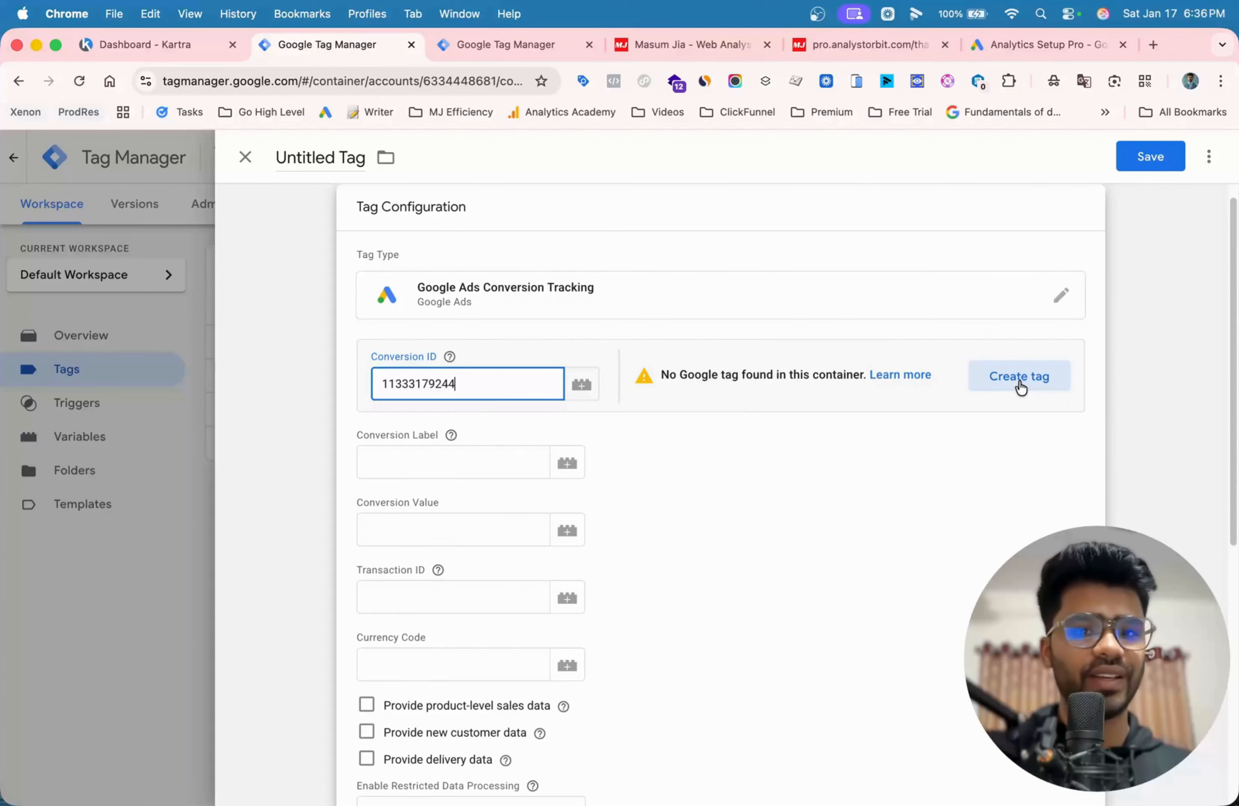
# - Create and save the missing Google tag firing on Initialization - All Pages, and close the untitled conversion tag without saving
pyautogui.click(1019, 377)
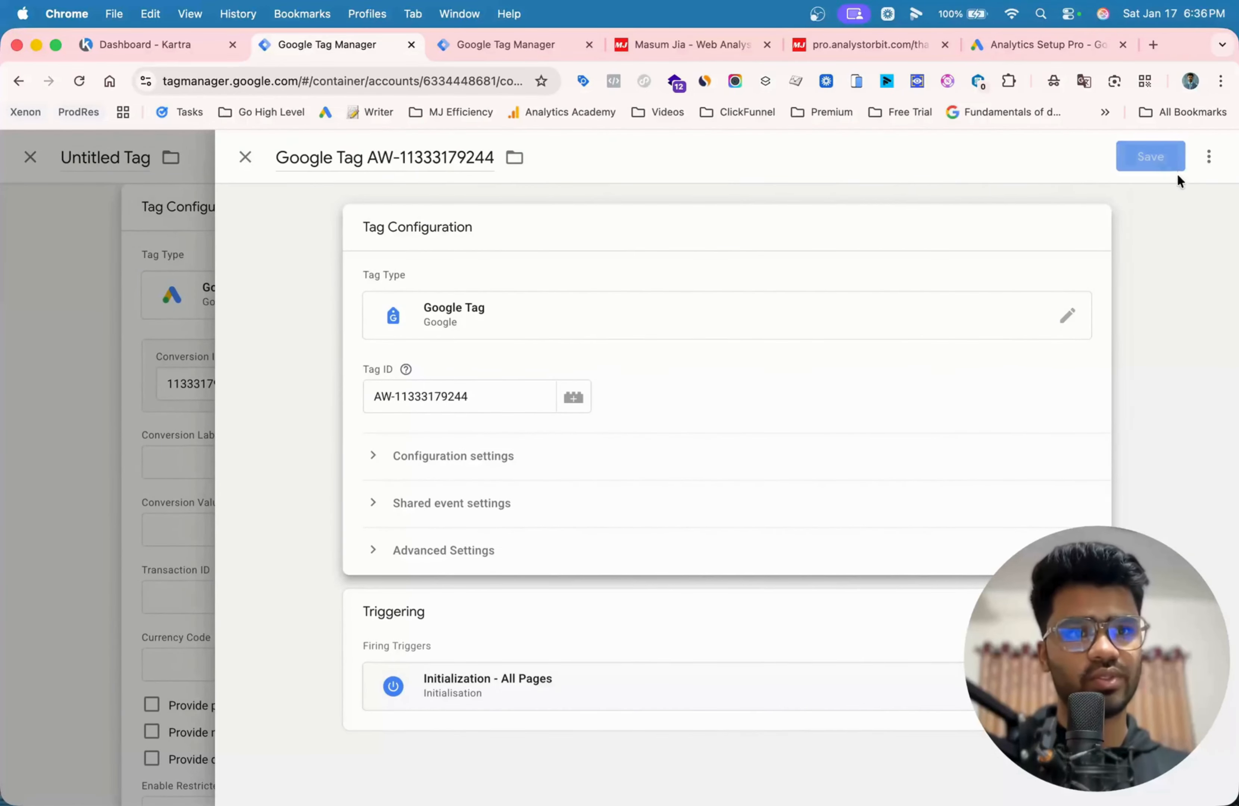
pyautogui.click(1157, 157)
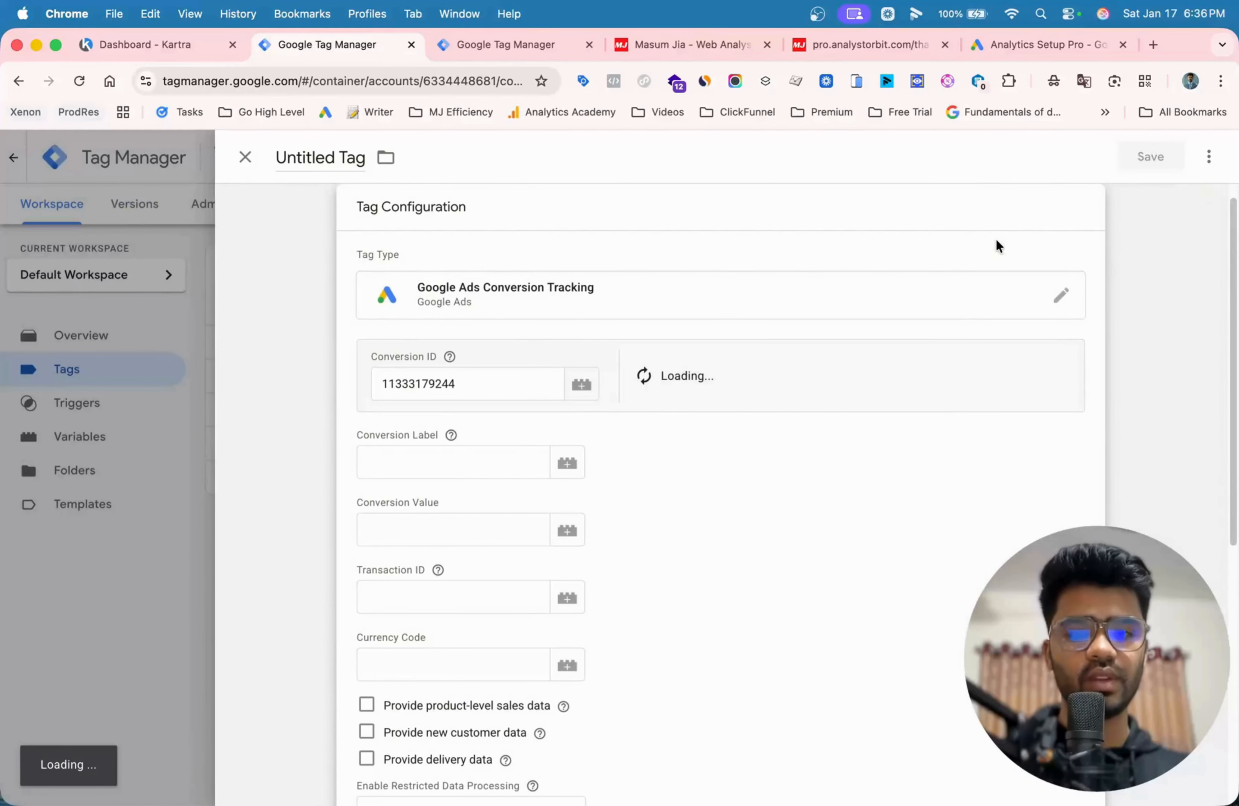
pyautogui.click(248, 161)
pyautogui.click(720, 364)
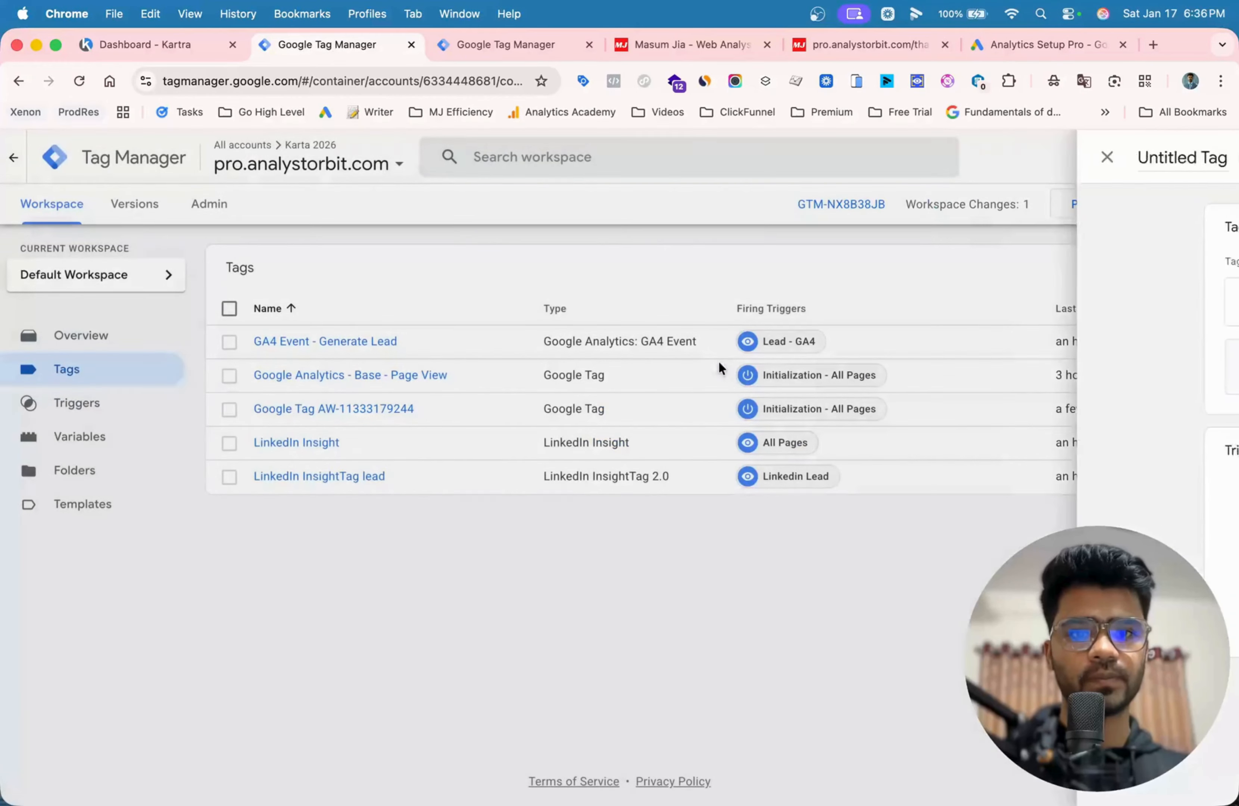
# - Create a Conversion Linker tag that fires on Initialization - All Pages and save it as "Conversion Linker"
pyautogui.click(1165, 269)
pyautogui.click(628, 282)
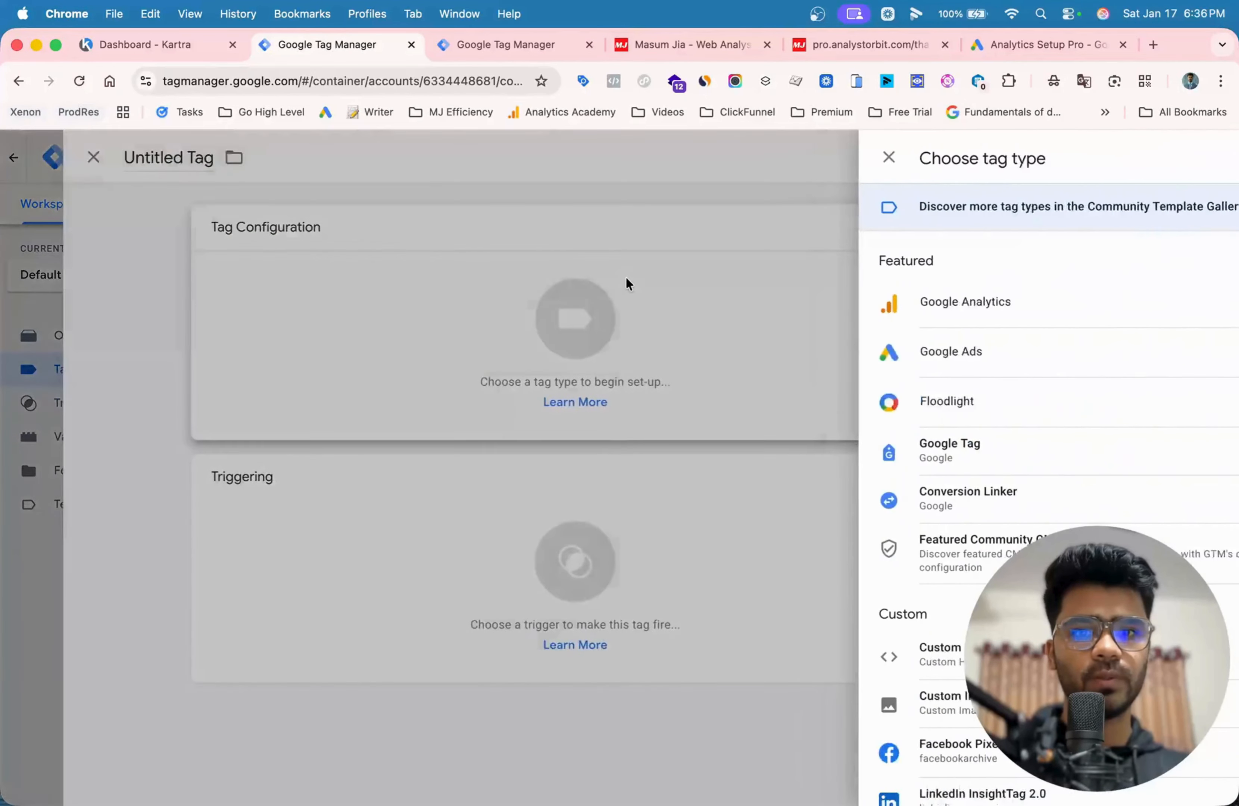
pyautogui.click(850, 351)
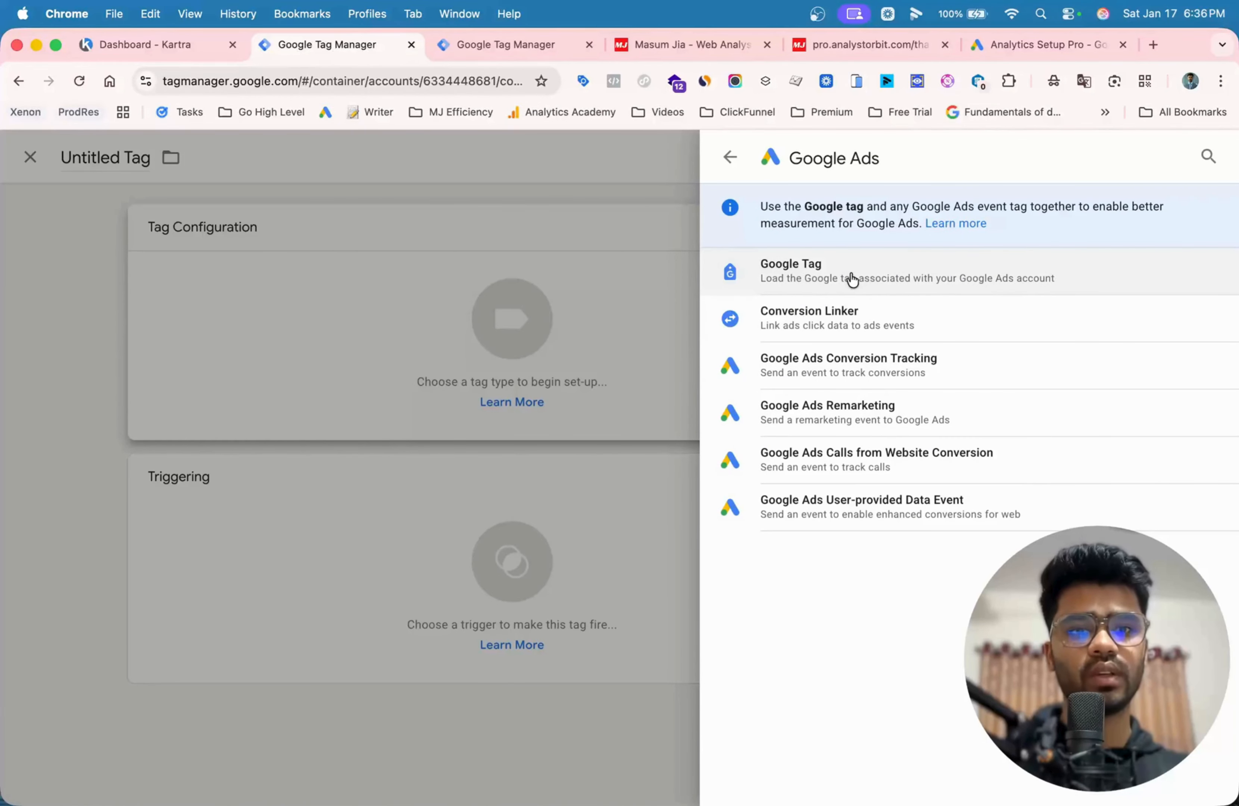
pyautogui.click(833, 326)
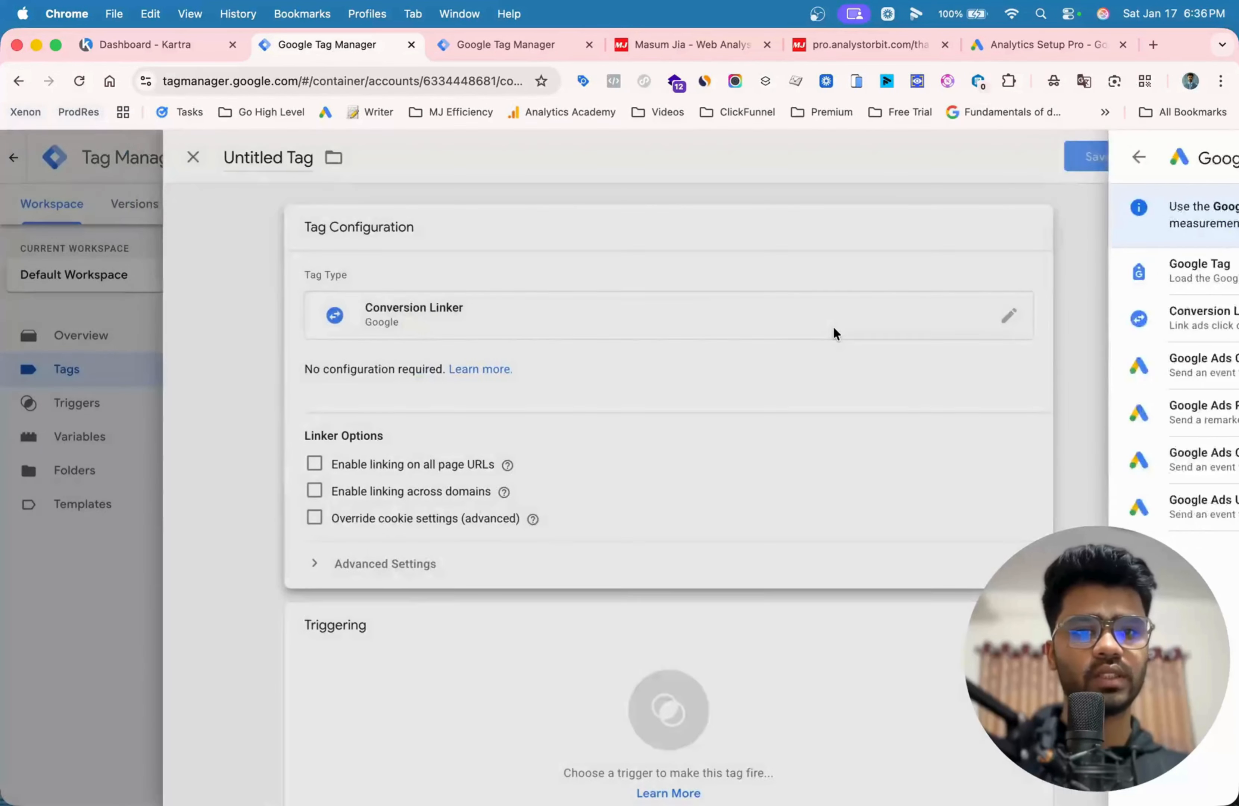
pyautogui.click(666, 667)
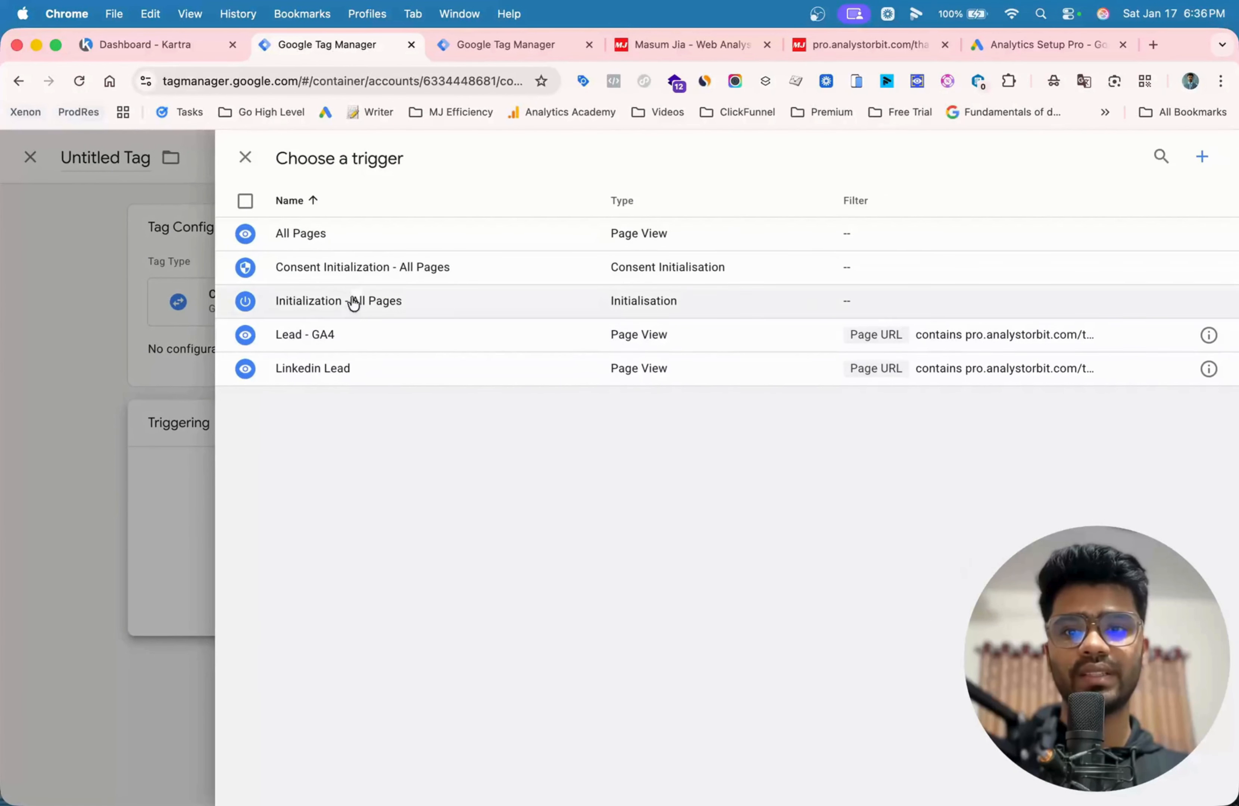
pyautogui.click(320, 312)
pyautogui.click(1151, 156)
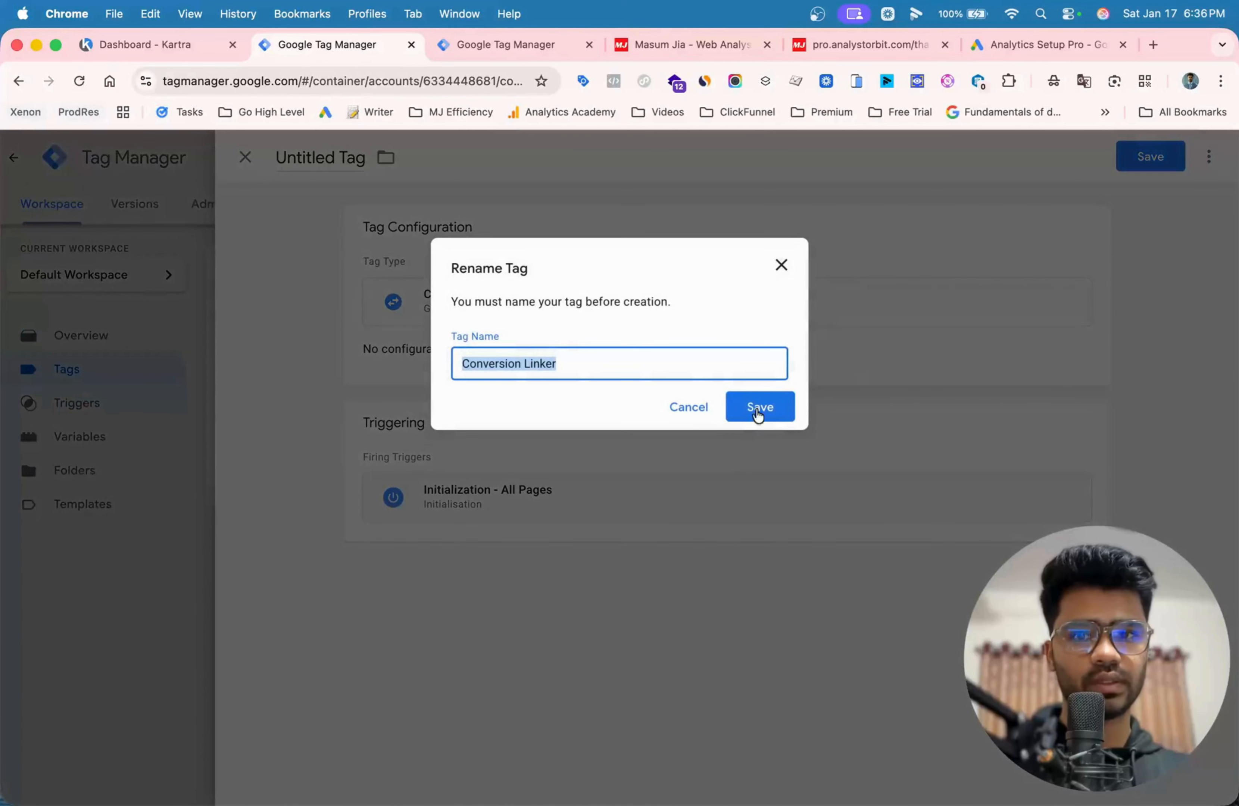
pyautogui.click(752, 407)
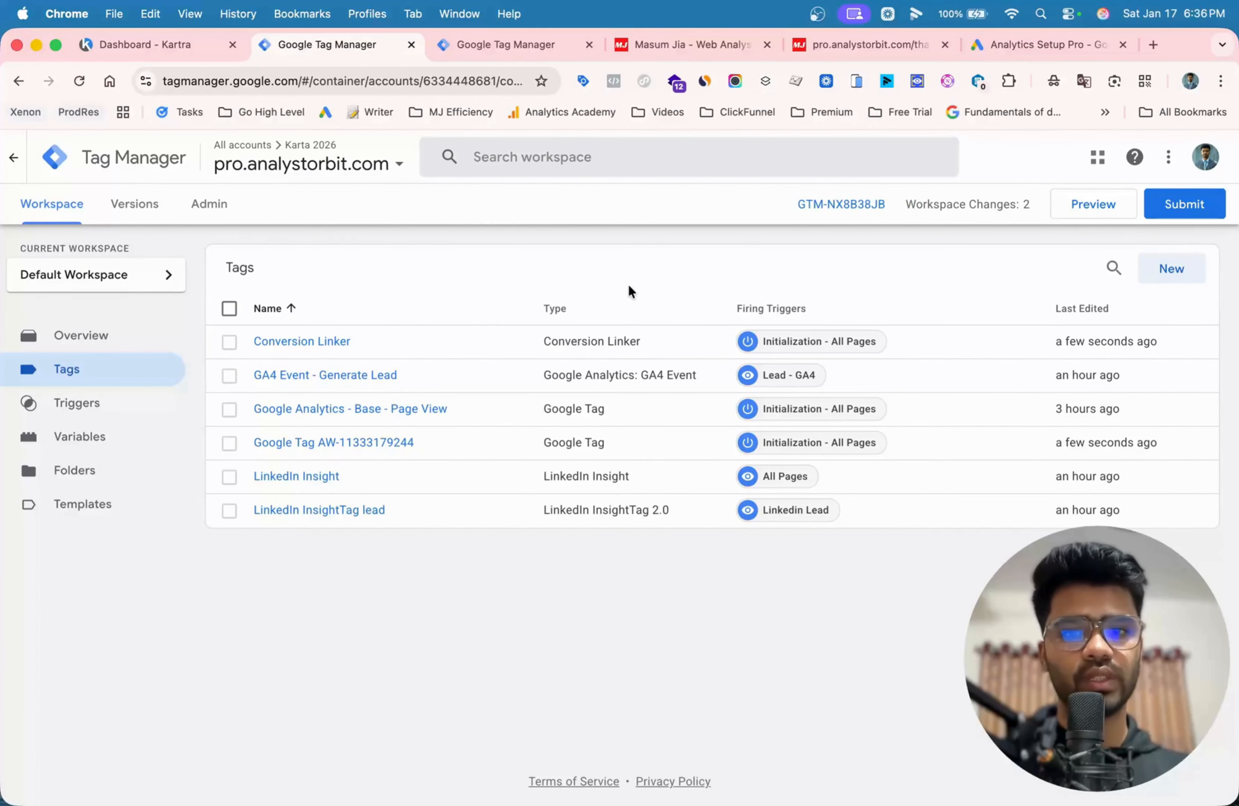
# - Add another Google Ads Conversion Tracking tag and fill in the copied conversion ID
pyautogui.click(1173, 269)
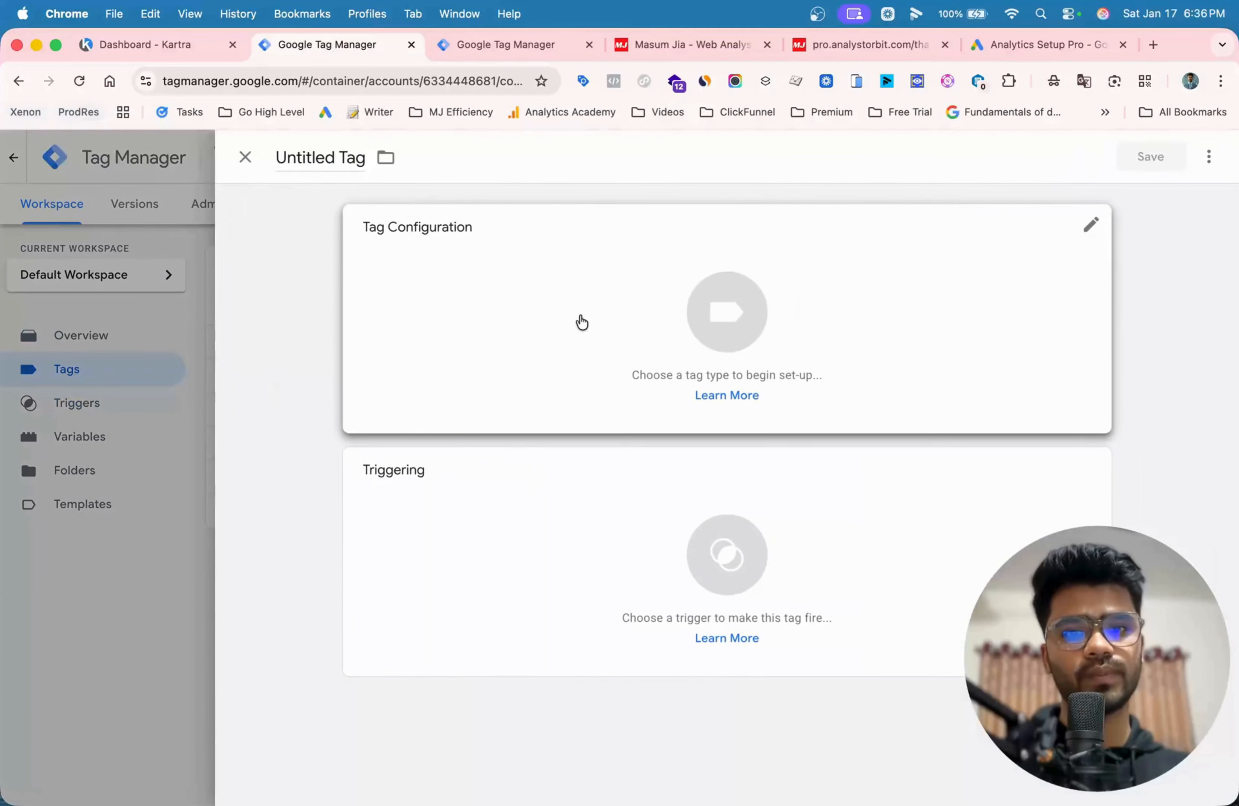
pyautogui.click(579, 315)
pyautogui.click(807, 368)
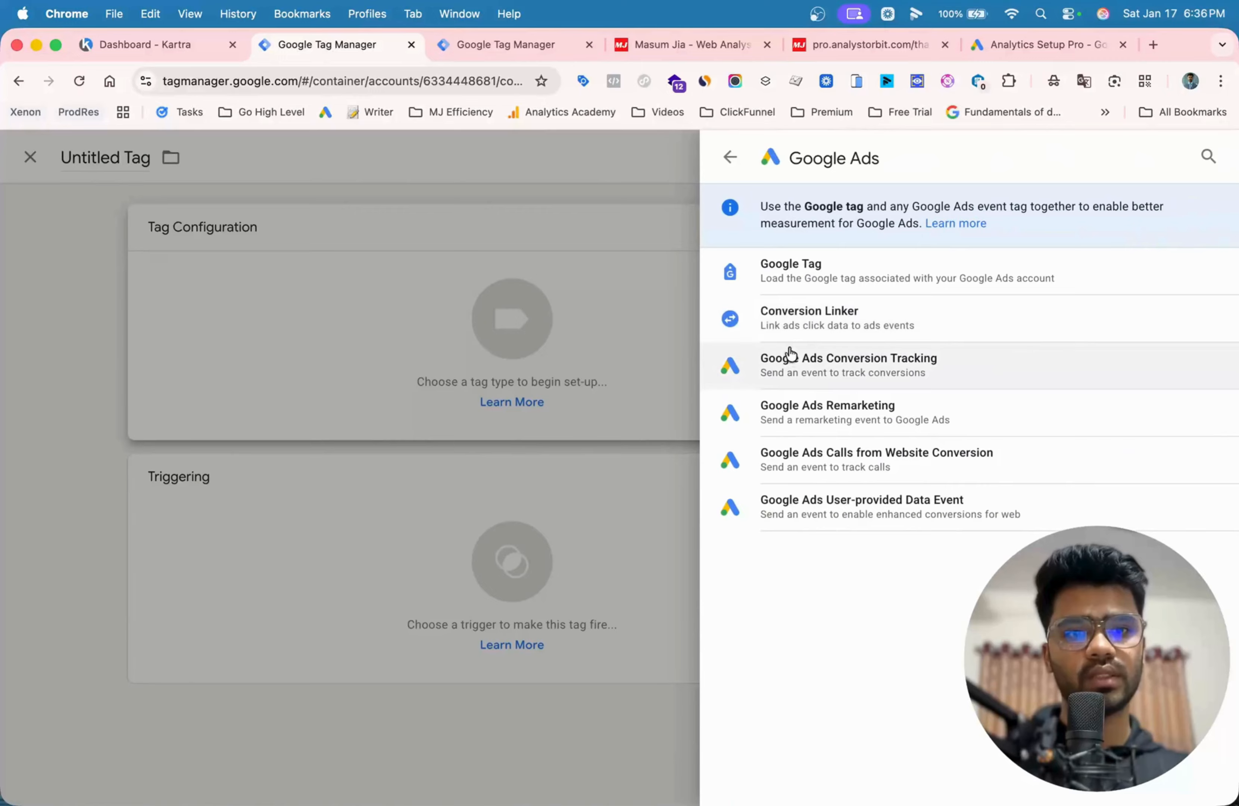
pyautogui.click(789, 361)
pyautogui.click(460, 394)
pyautogui.press('super+v')
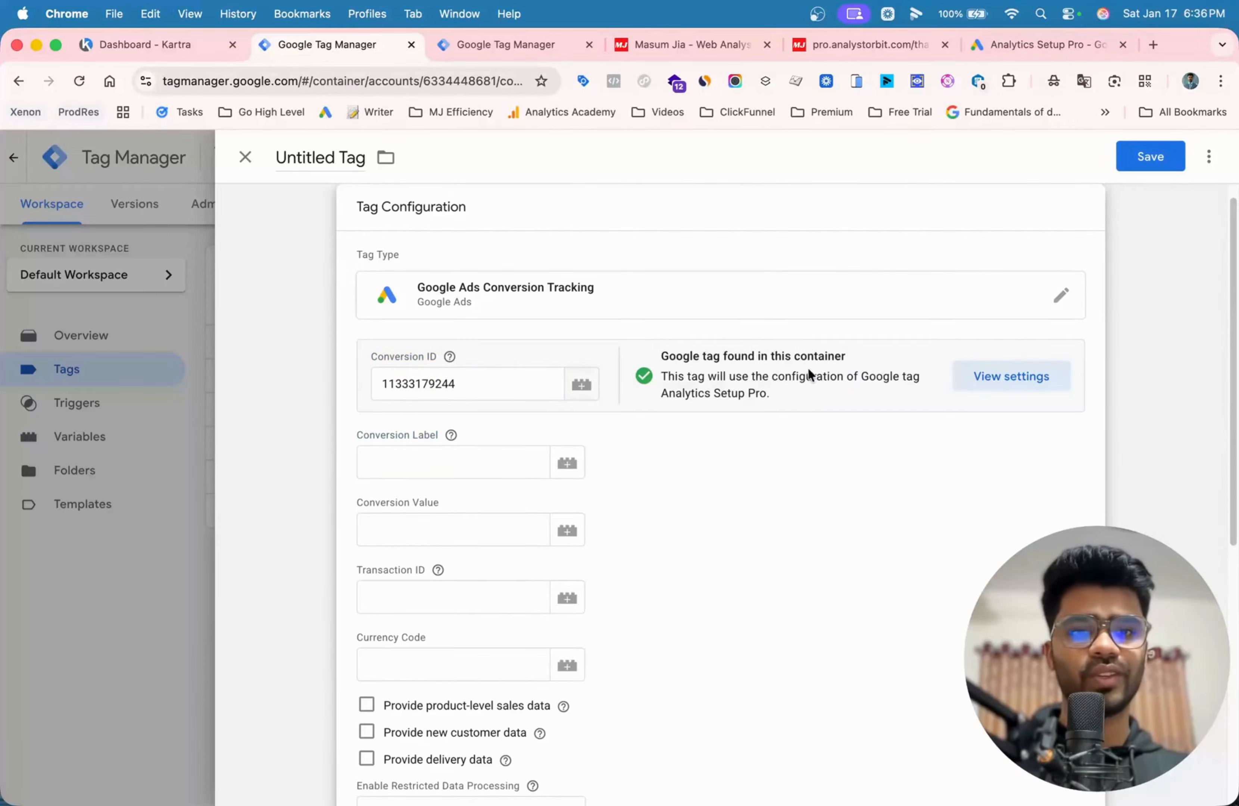
# - Switch to Google Ads and copy the conversion label of Submit Lead Form - Karta 2026
pyautogui.click(1022, 49)
pyautogui.click(775, 607)
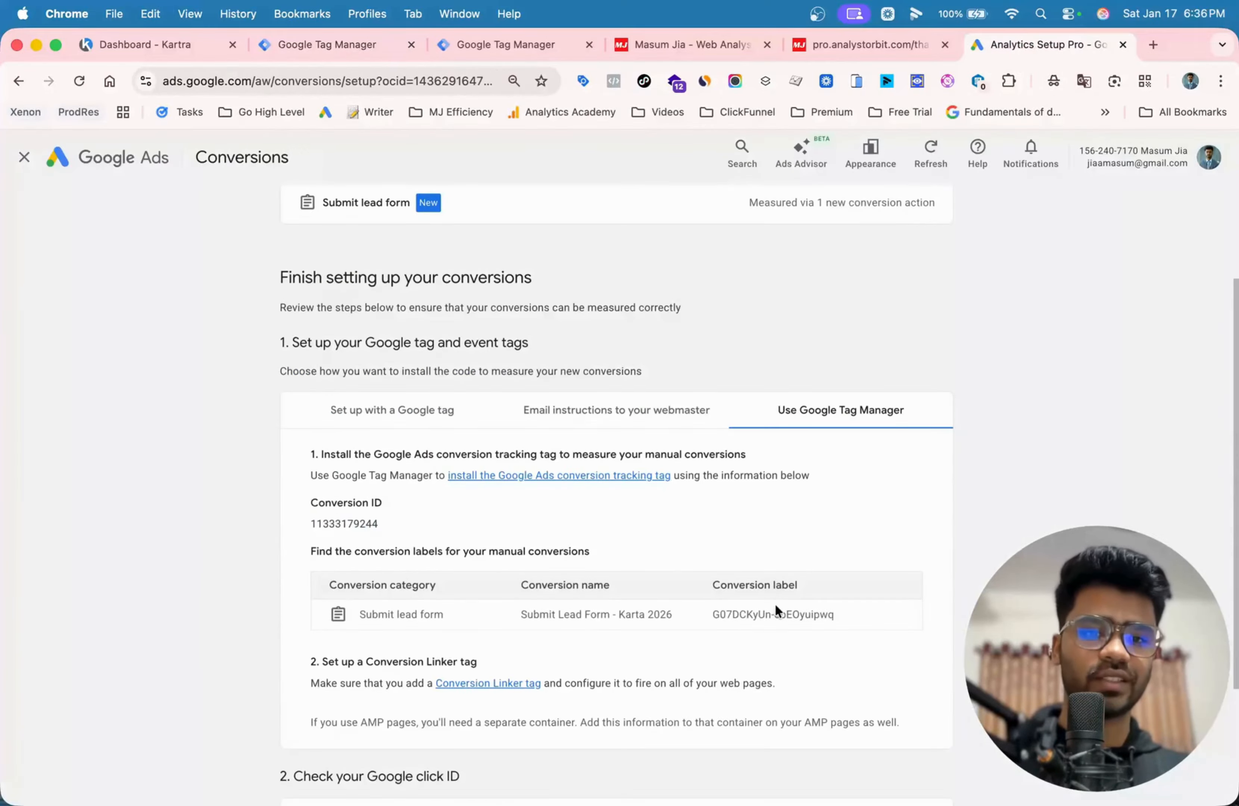
pyautogui.tripleClick(775, 607)
pyautogui.press('super+c')
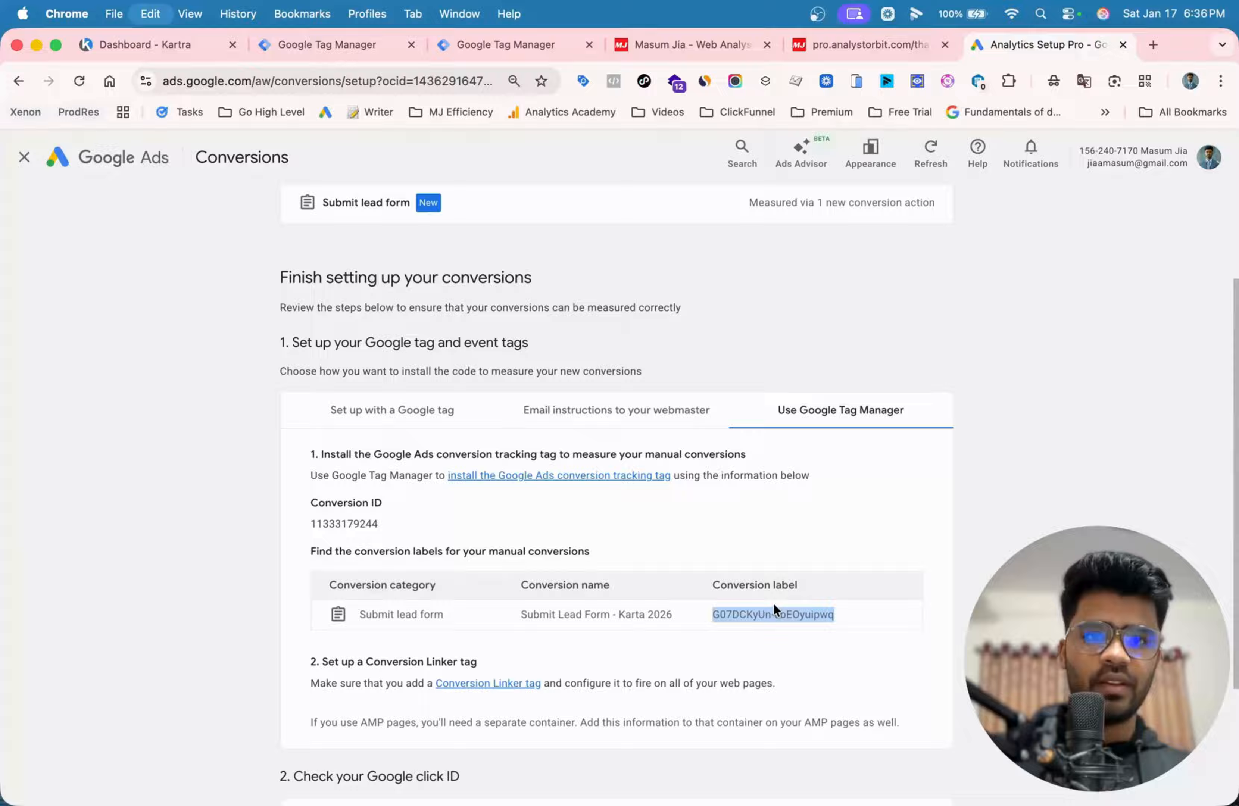
# - Switch to Tag Manager and fill in the copied conversion label in the Google Ads Conversion Tracking tag
pyautogui.click(501, 44)
pyautogui.click(334, 42)
pyautogui.click(390, 466)
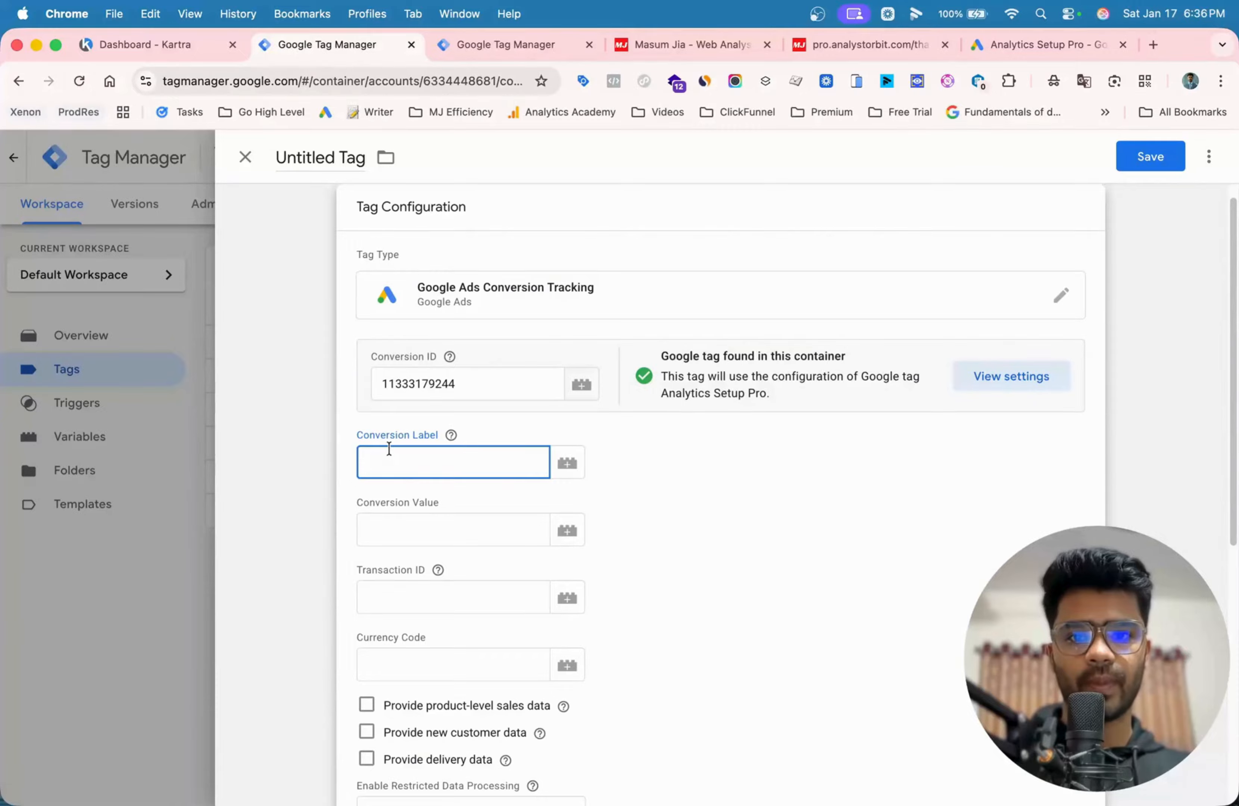
pyautogui.press('super+v')
pyautogui.scroll(-1, 493, 512)
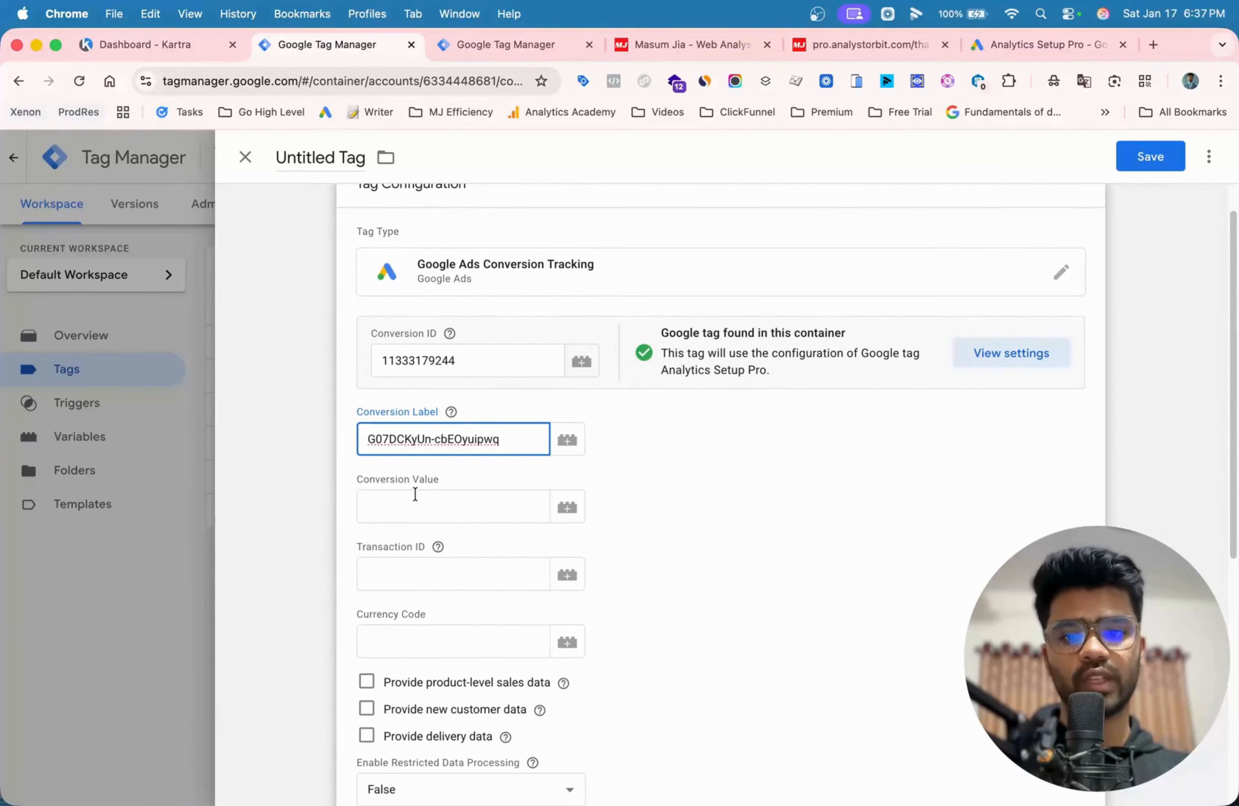
pyautogui.scroll(-8, 415, 493)
pyautogui.click(1136, 366)
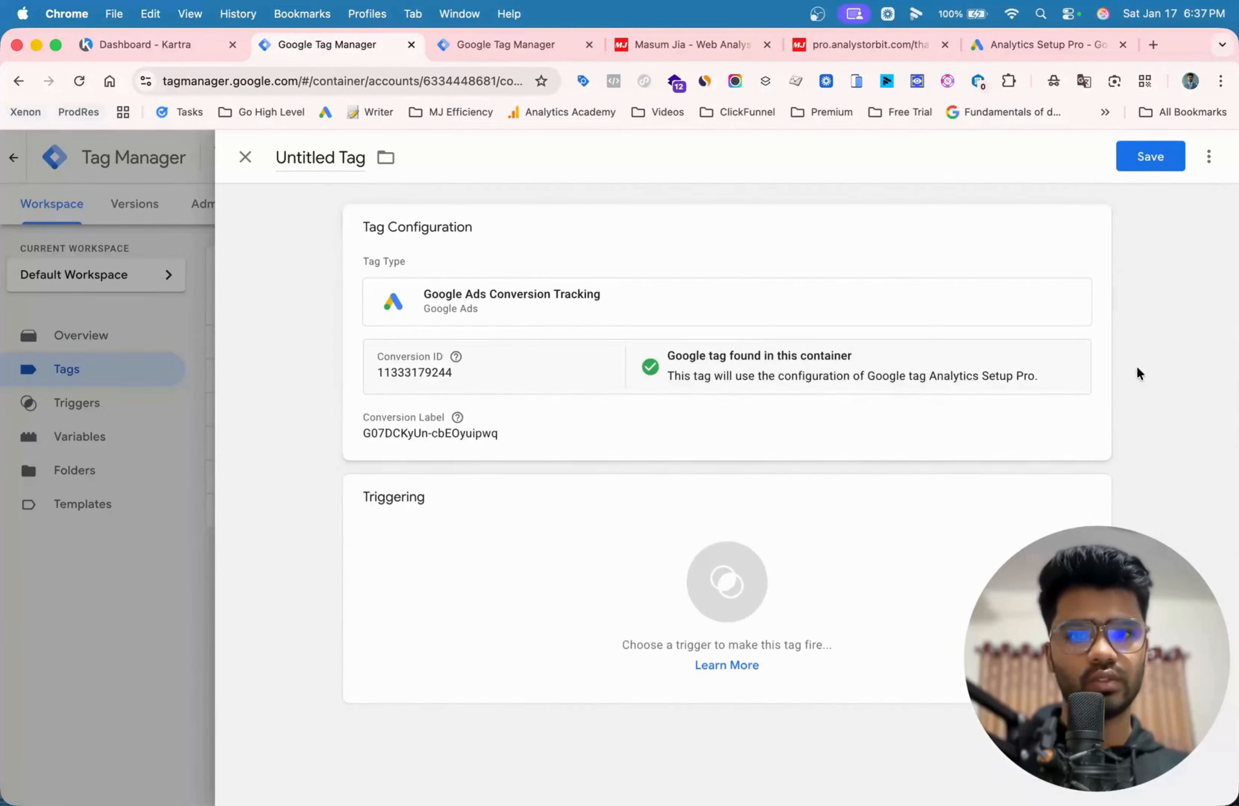
# - Create a Page View trigger for the tag that fires on Some Page Views, with Page URL as the condition variable
pyautogui.click(1043, 504)
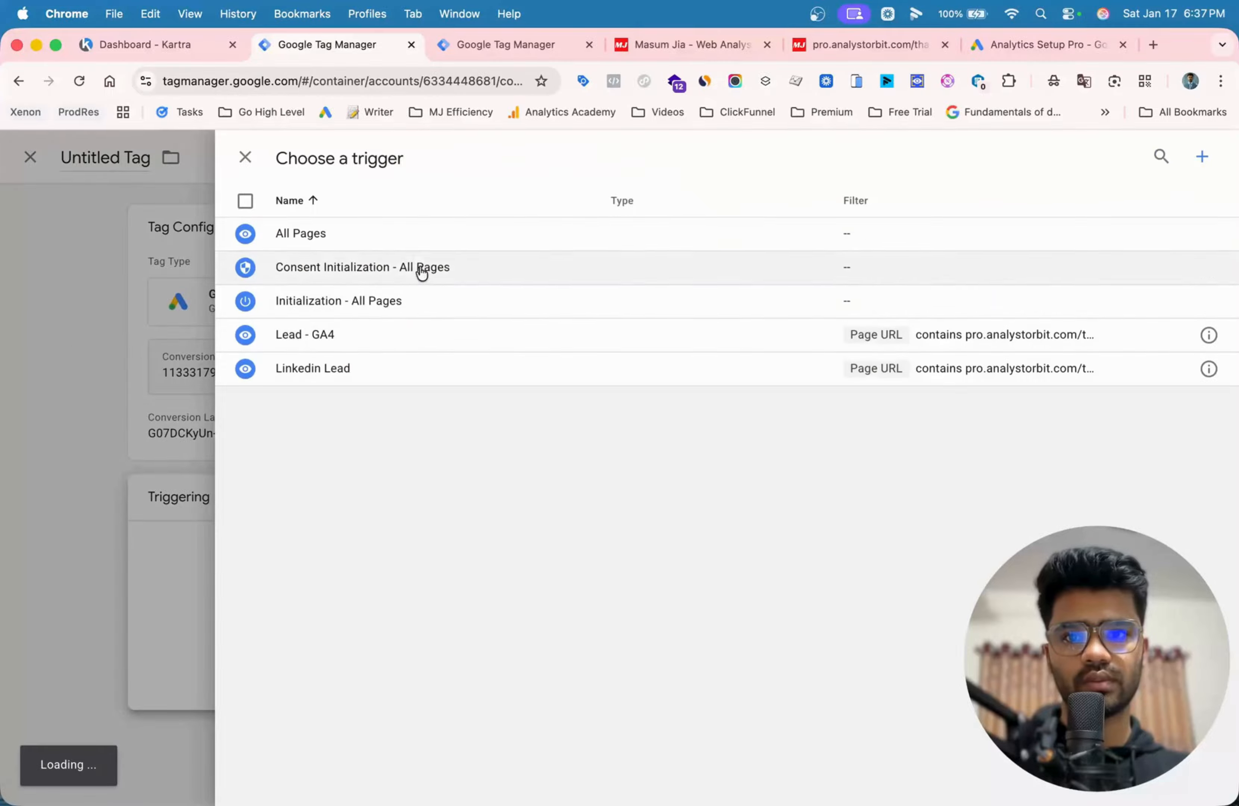
pyautogui.click(1202, 156)
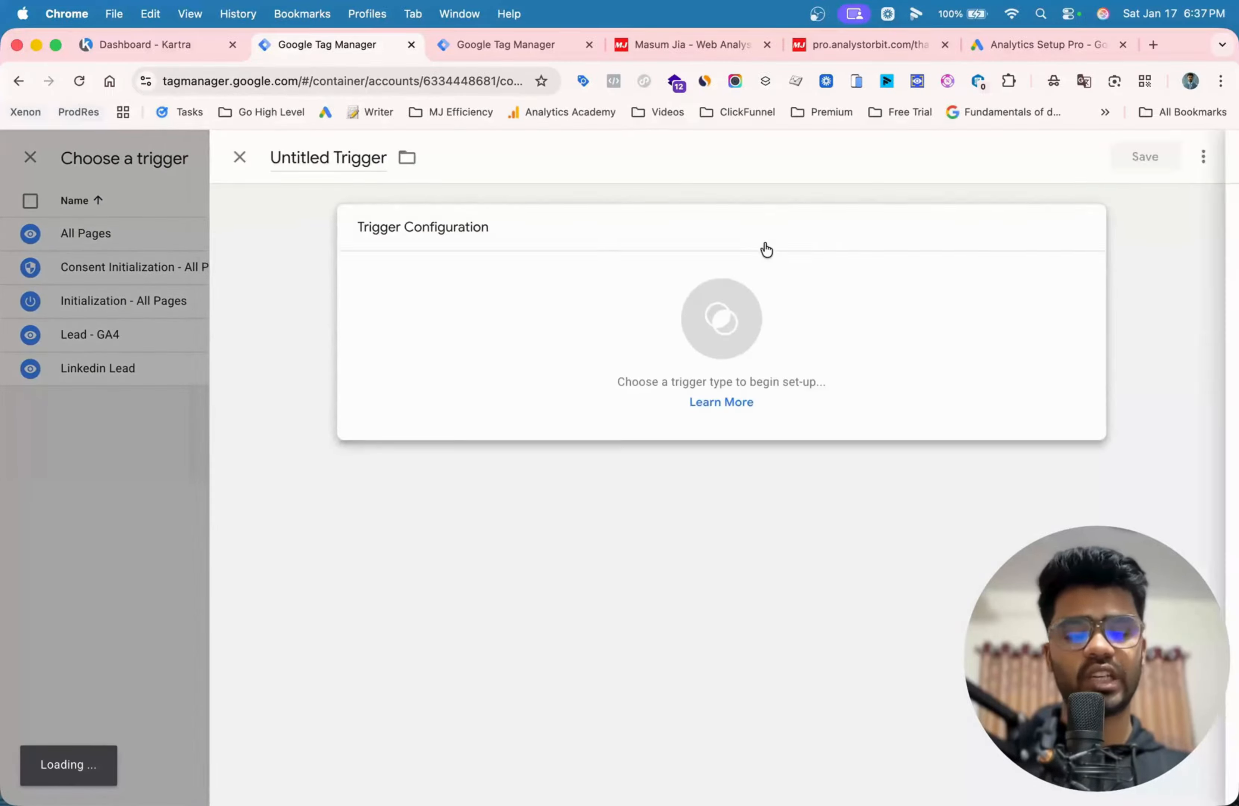
pyautogui.click(764, 250)
pyautogui.click(798, 361)
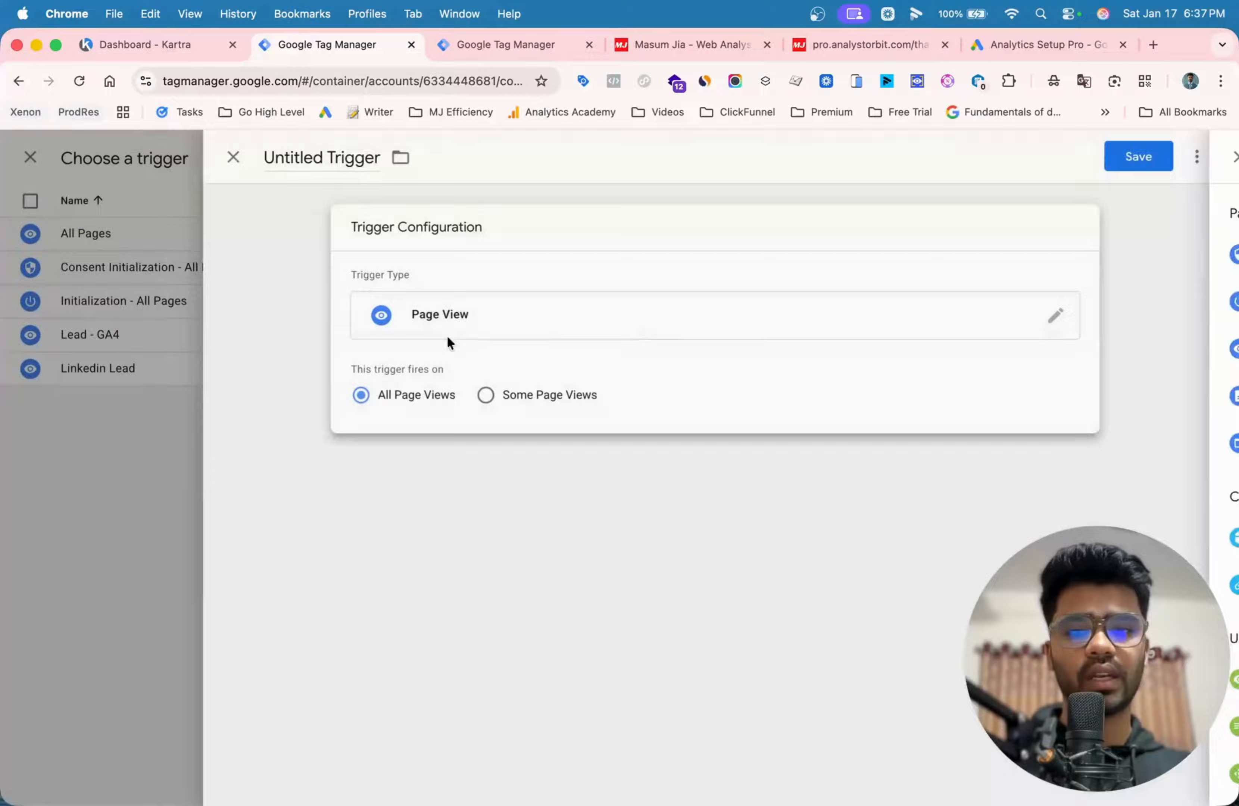
pyautogui.click(525, 402)
pyautogui.click(505, 460)
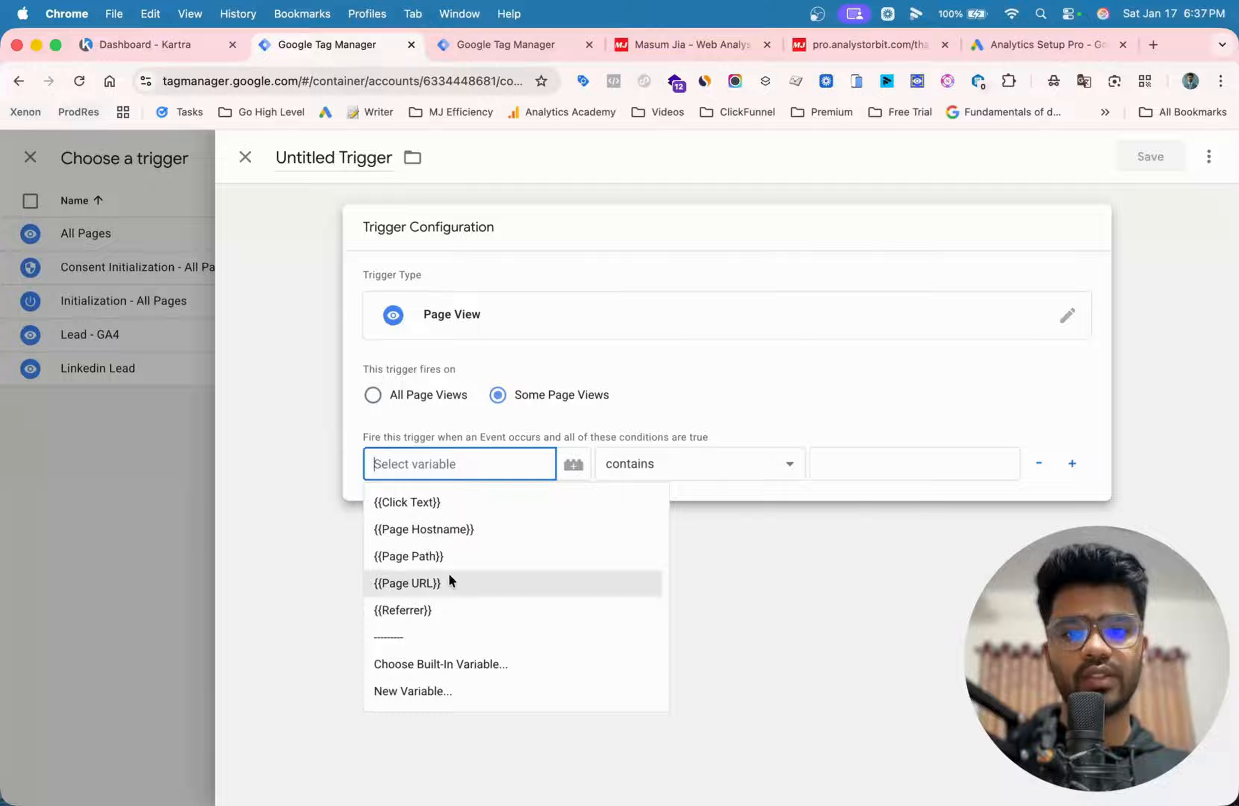
pyautogui.click(449, 572)
# - Copy the thank-you page's address and set the trigger condition to contains "pro.analystorbit.com/thank-you"
pyautogui.click(682, 42)
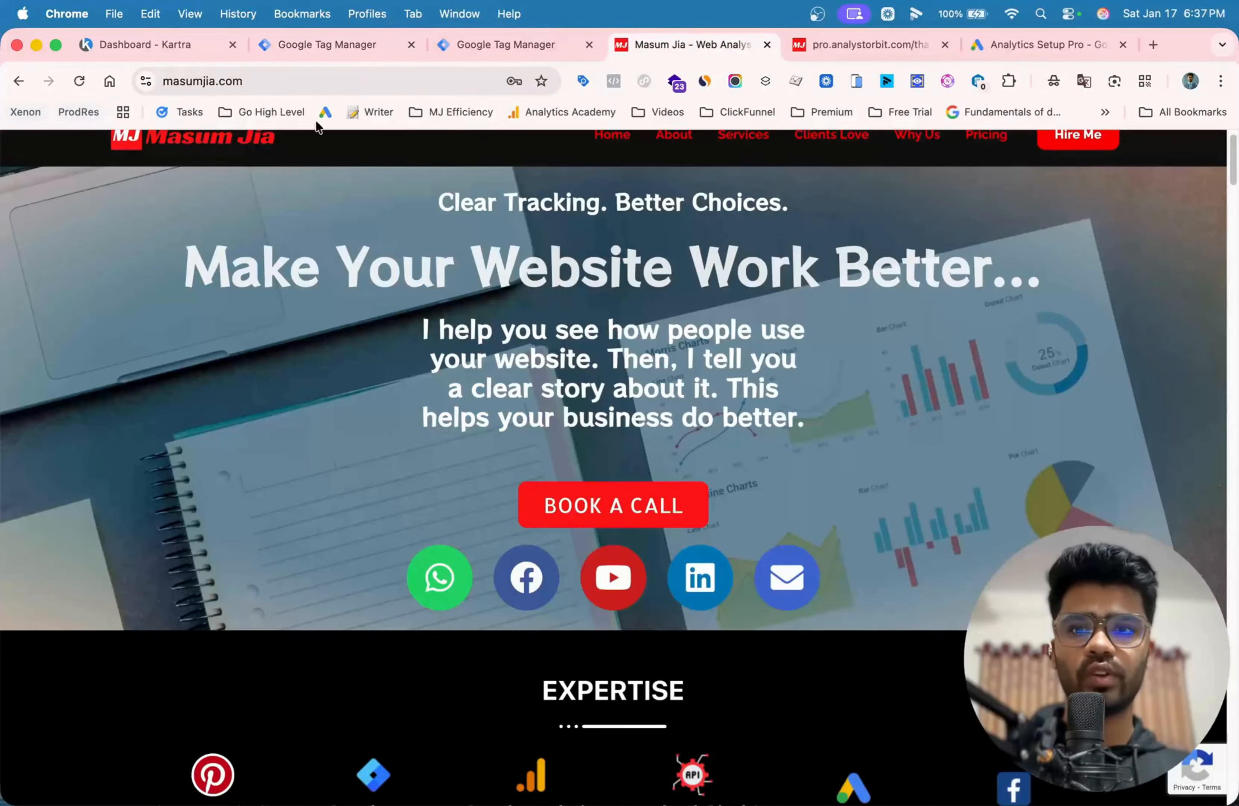
pyautogui.click(834, 47)
pyautogui.click(358, 82)
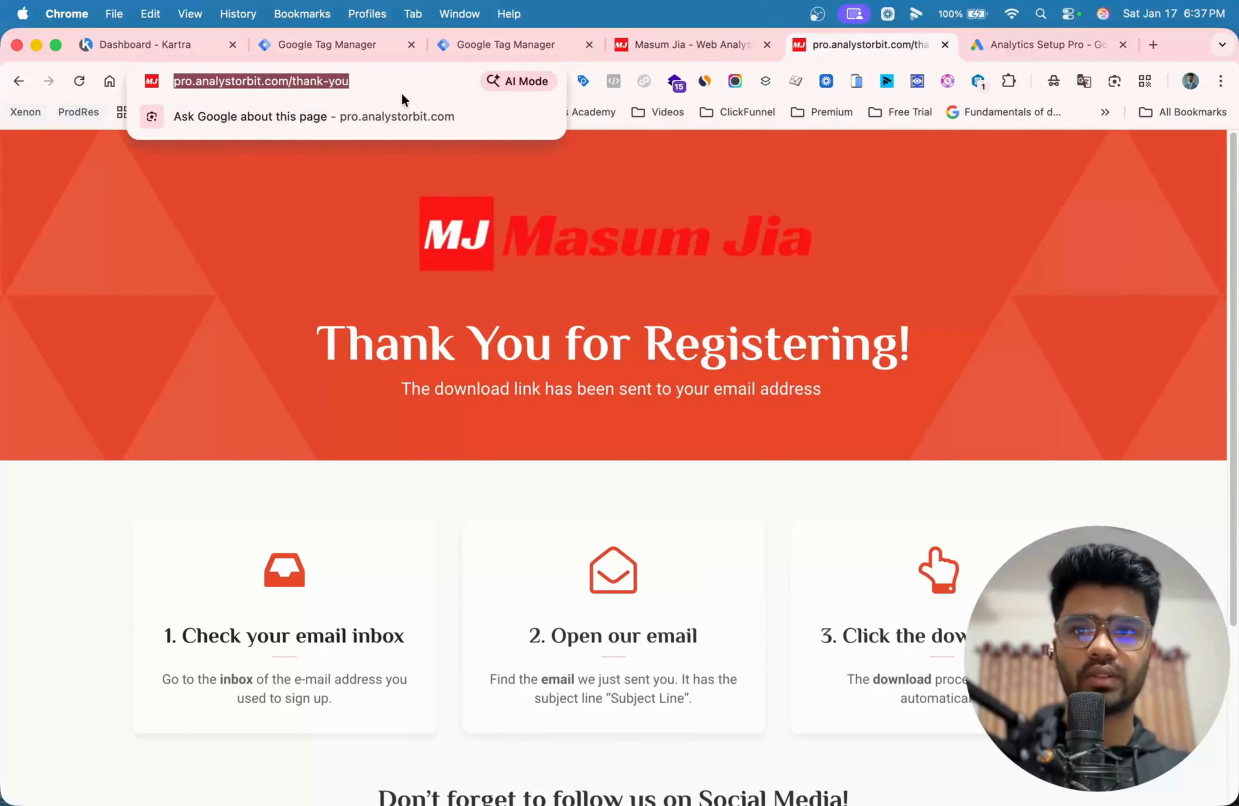
pyautogui.click(390, 79)
pyautogui.moveTo(408, 80); pyautogui.dragTo(213, 82)
pyautogui.press('super+c')
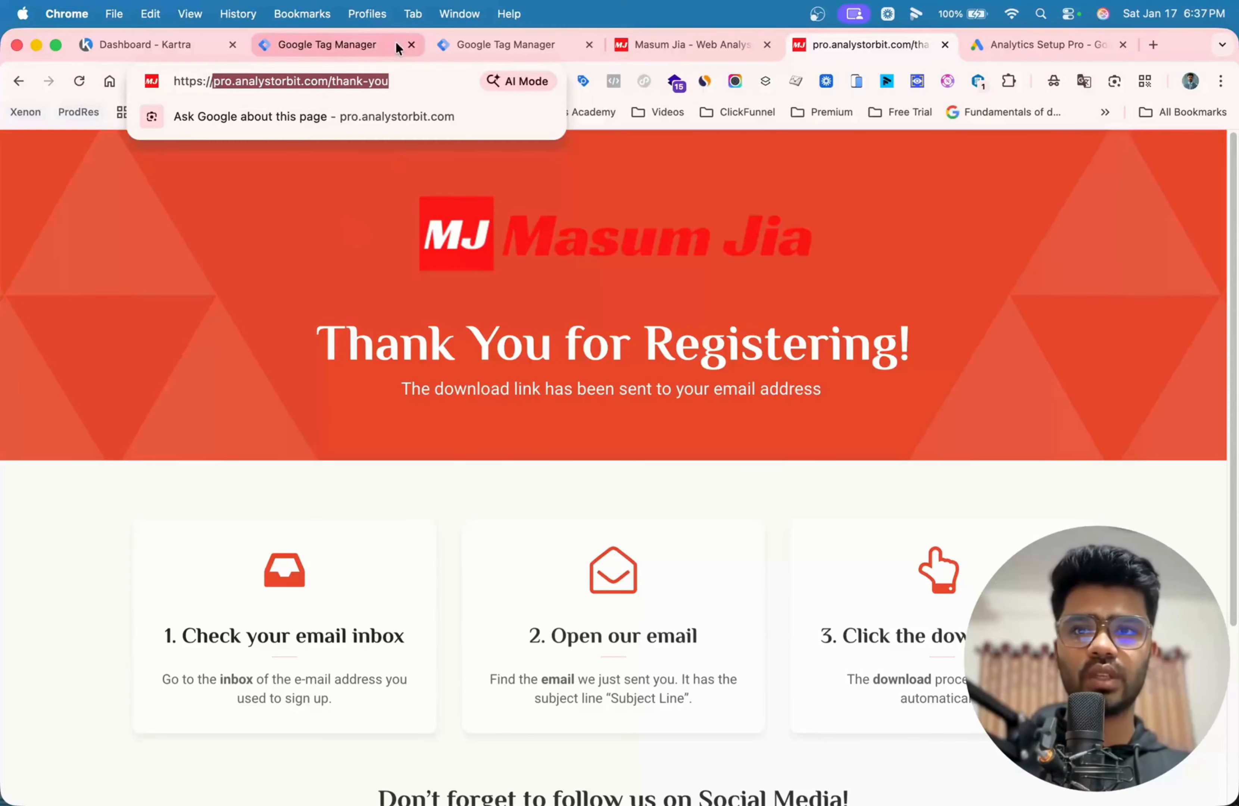
pyautogui.click(318, 53)
pyautogui.click(815, 463)
pyautogui.press('super+v')
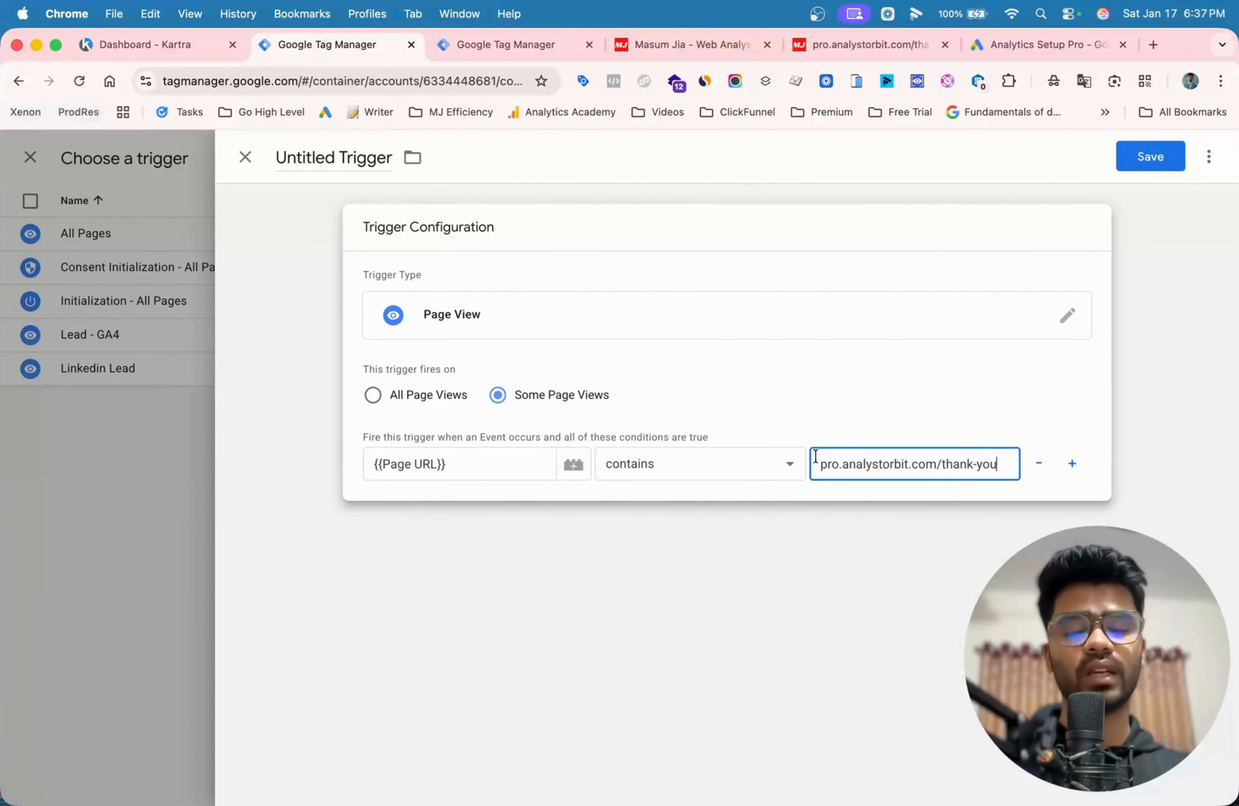
# - Save the trigger as "Submit Lead form - Google Ads"
pyautogui.click(1146, 157)
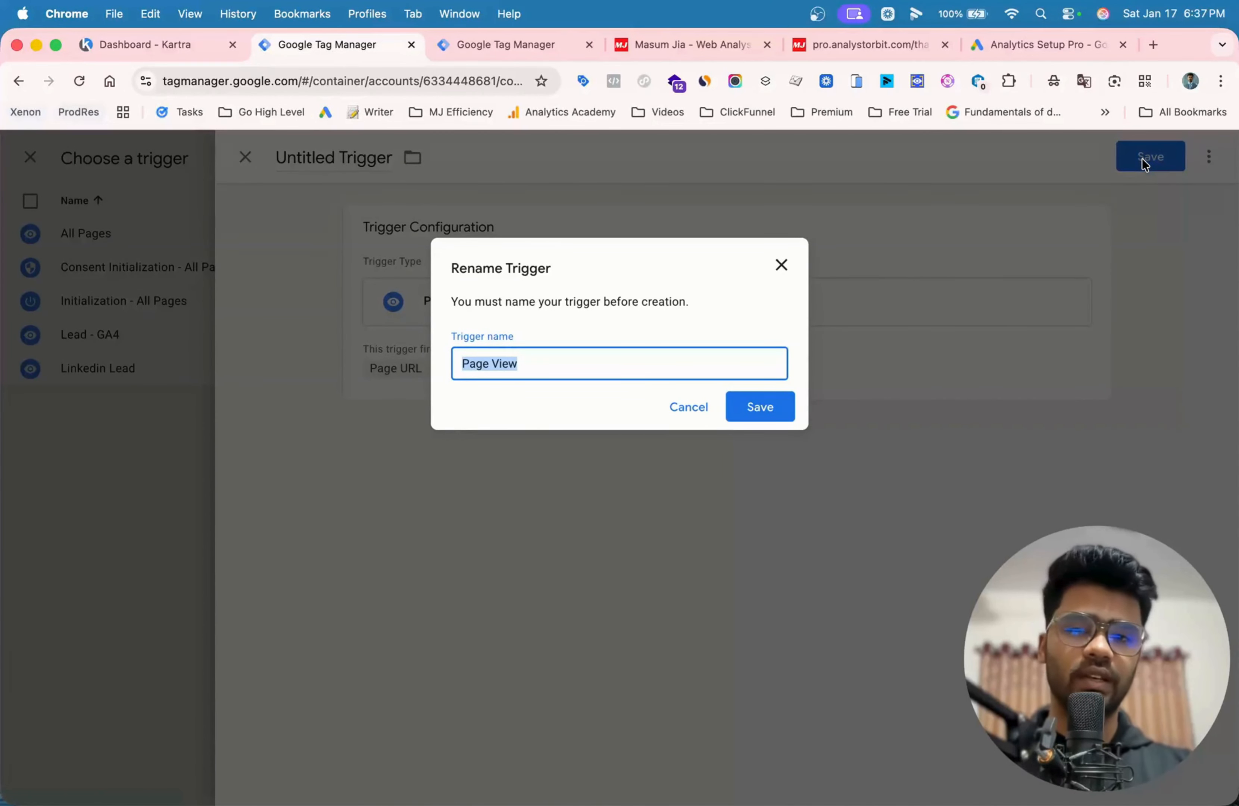
pyautogui.write('L')
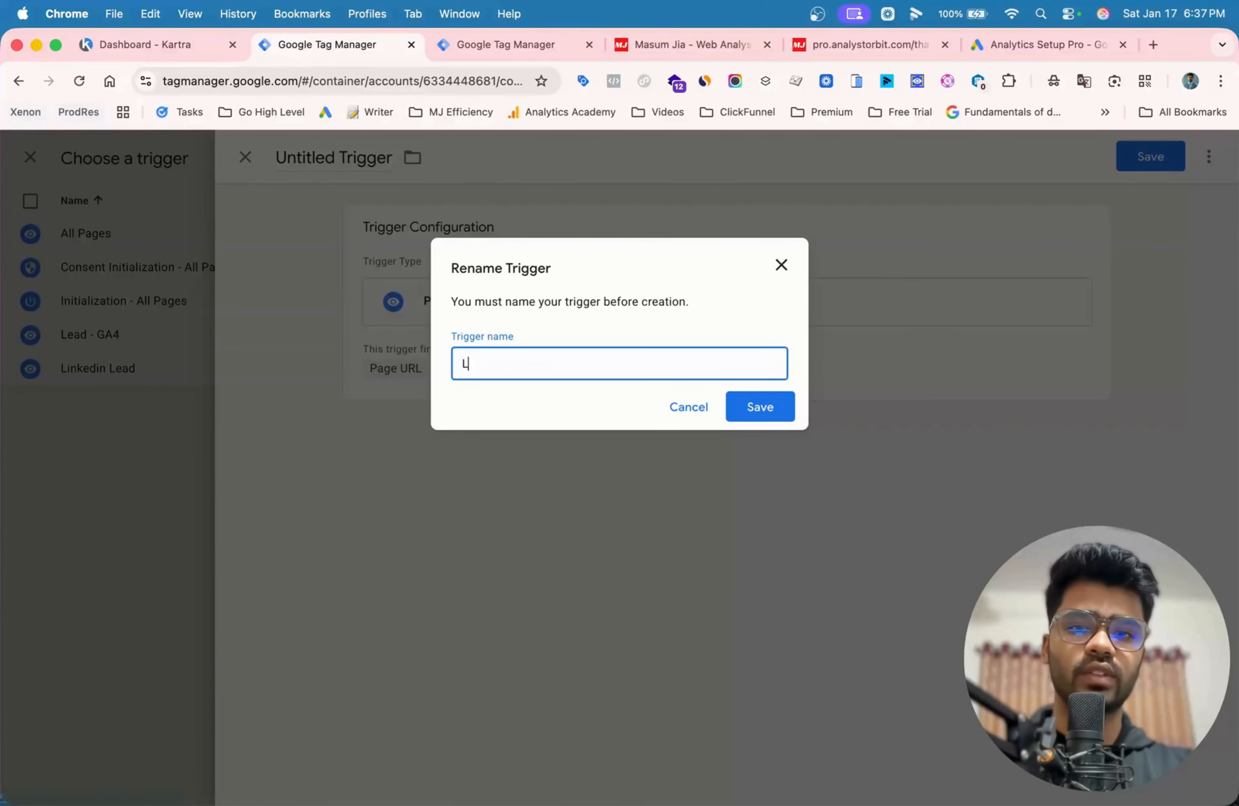
pyautogui.write('e')
pyautogui.press('BackSpace')
pyautogui.press('BackSpace')
pyautogui.write('Submit Lead form - Google Ads')
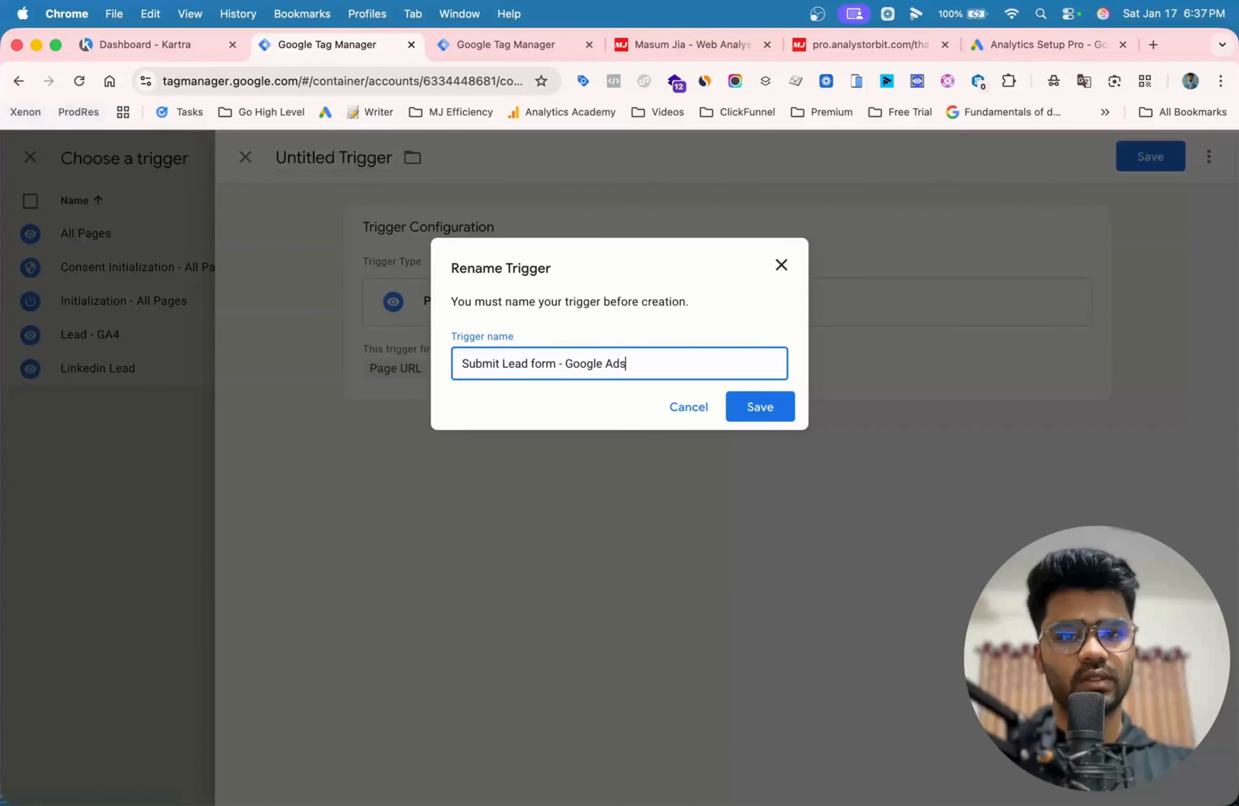
pyautogui.press('Return')
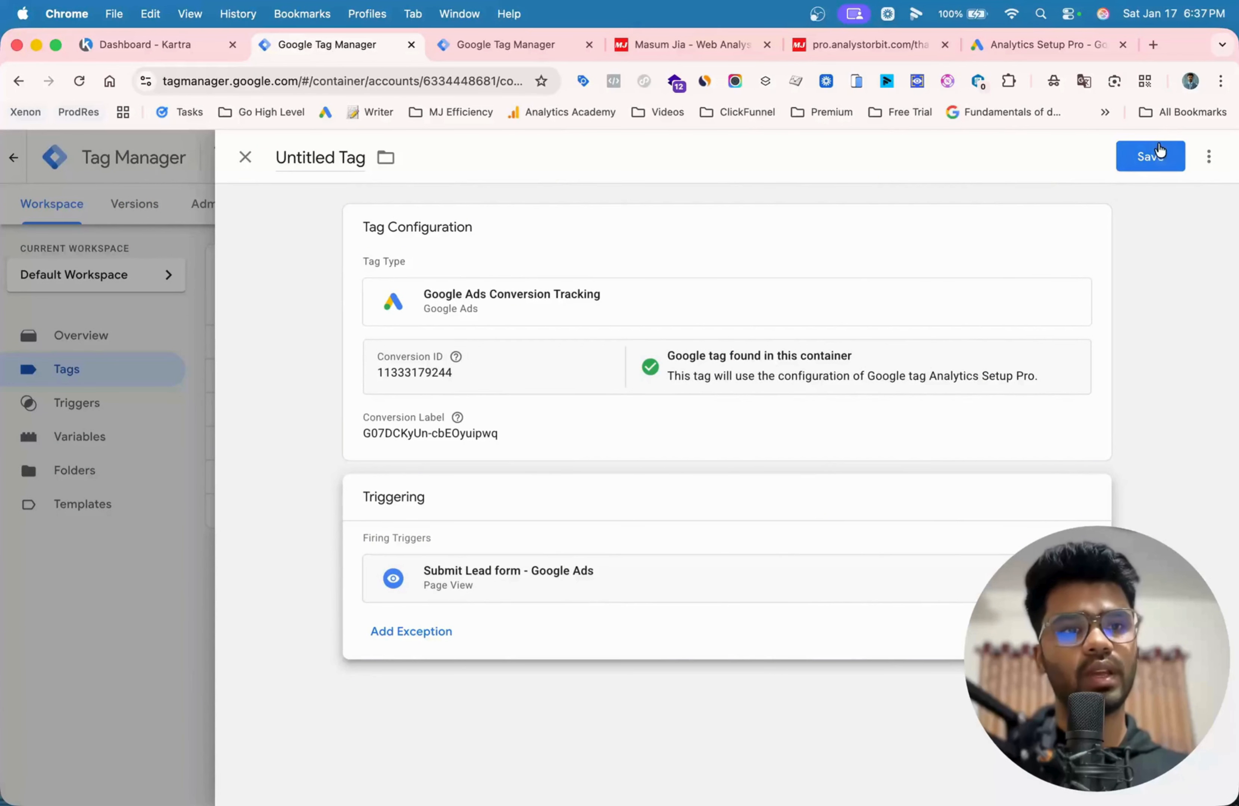
# - Save the conversion tag as "Google Ads Conversion Tracking - Submit Lead form"
pyautogui.click(1153, 155)
pyautogui.click(718, 368)
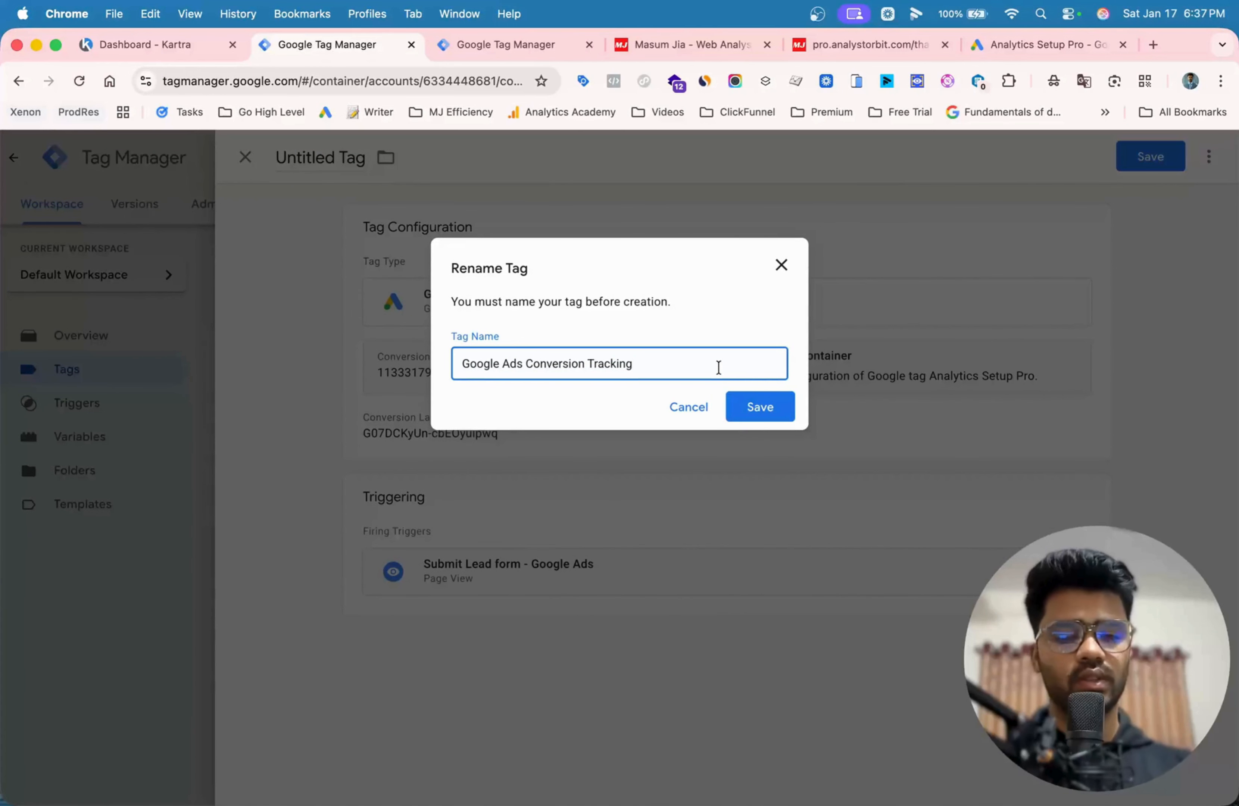
pyautogui.write('- Submit Lead form')
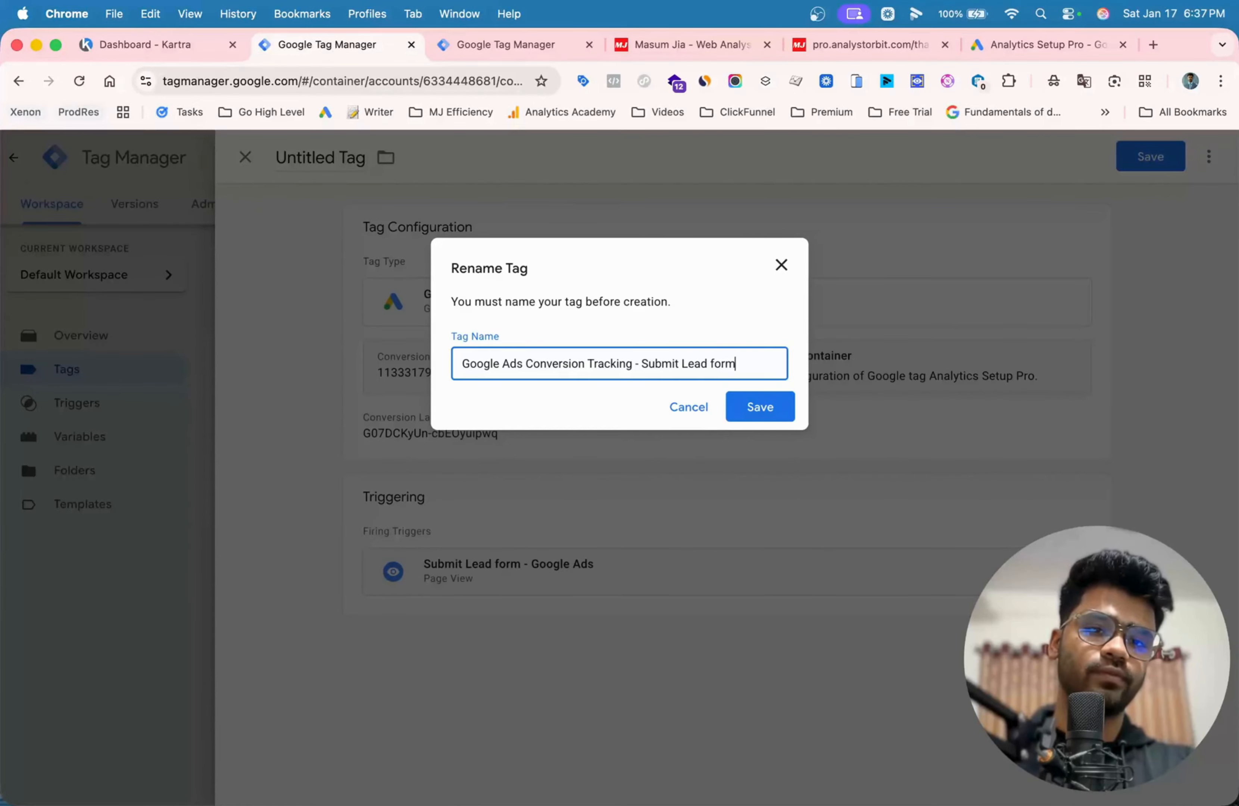
pyautogui.press('Return')
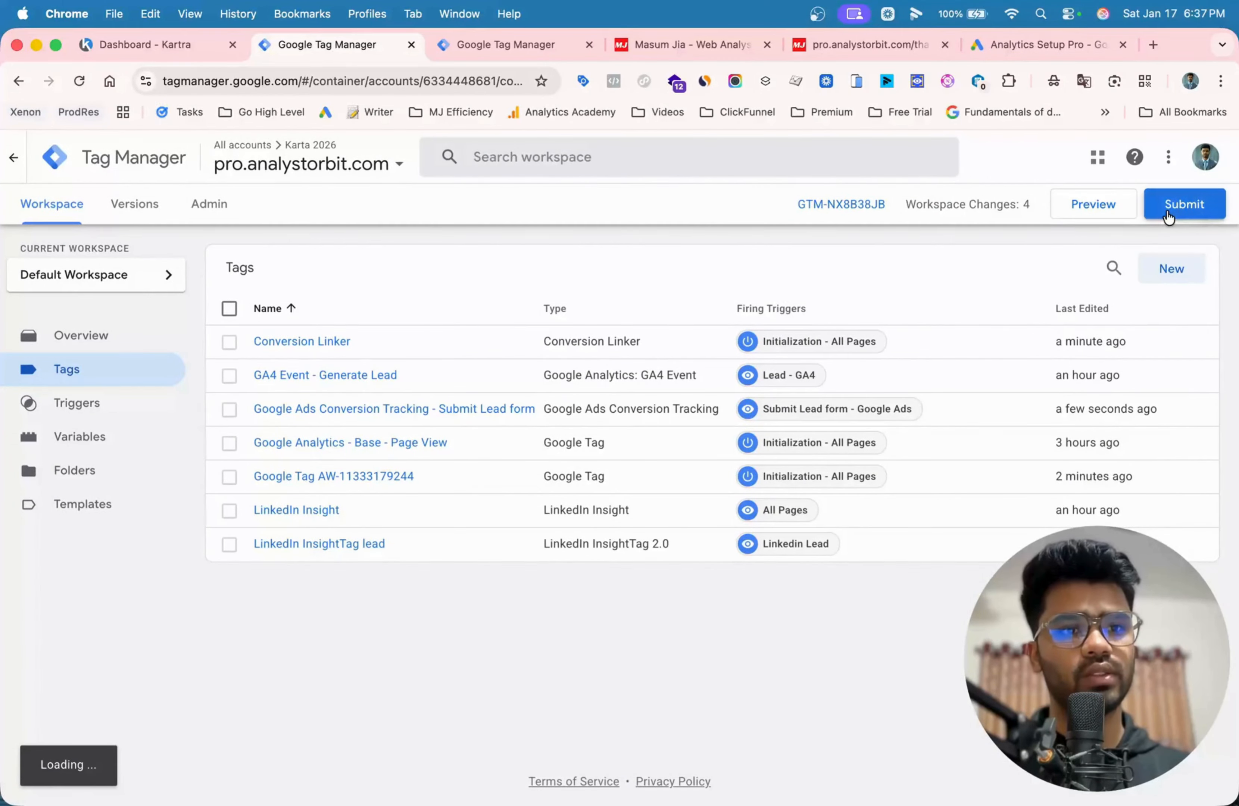
# - Submit the workspace changes and publish them as a new container version without a description
pyautogui.click(1168, 216)
pyautogui.click(1162, 156)
pyautogui.click(742, 654)
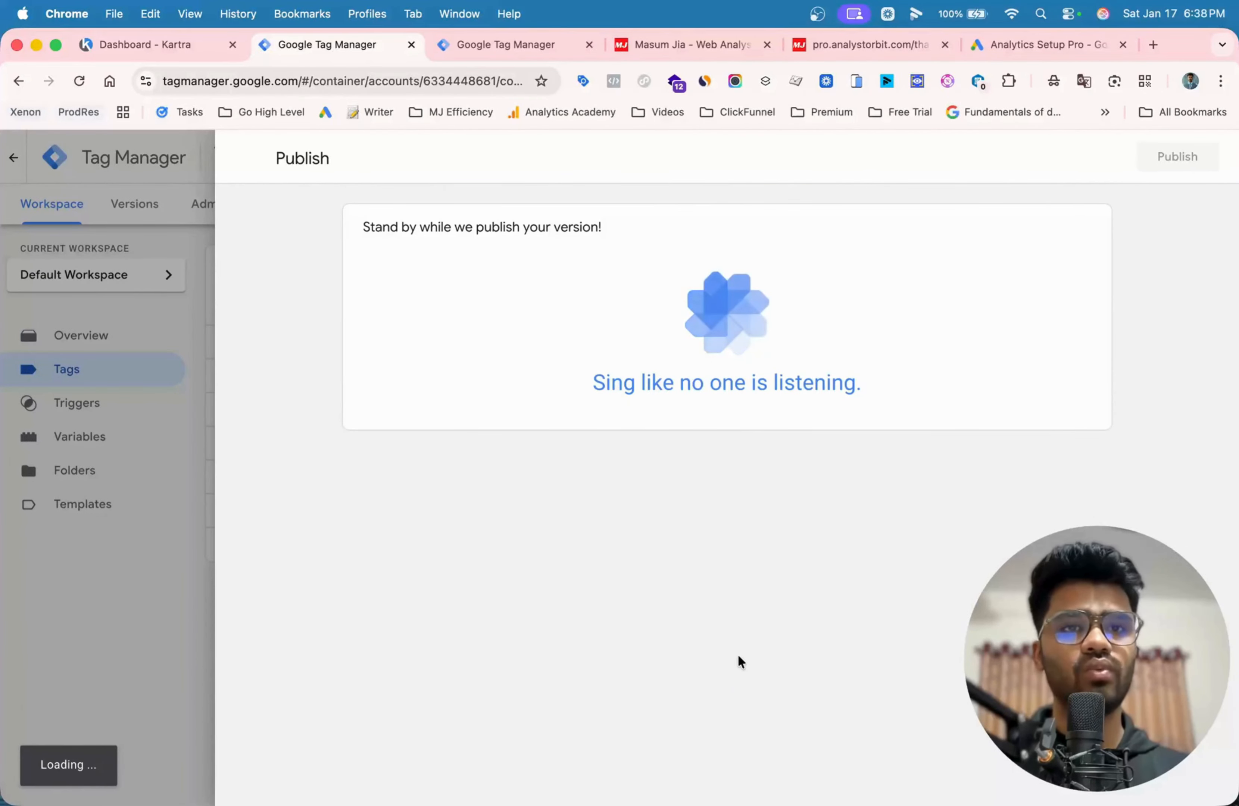
# - Switch to Google Ads, finish the conversion setup and show the Submit lead form goal in the conversions summary
pyautogui.click(1027, 43)
pyautogui.scroll(-4, 609, 563)
pyautogui.click(331, 733)
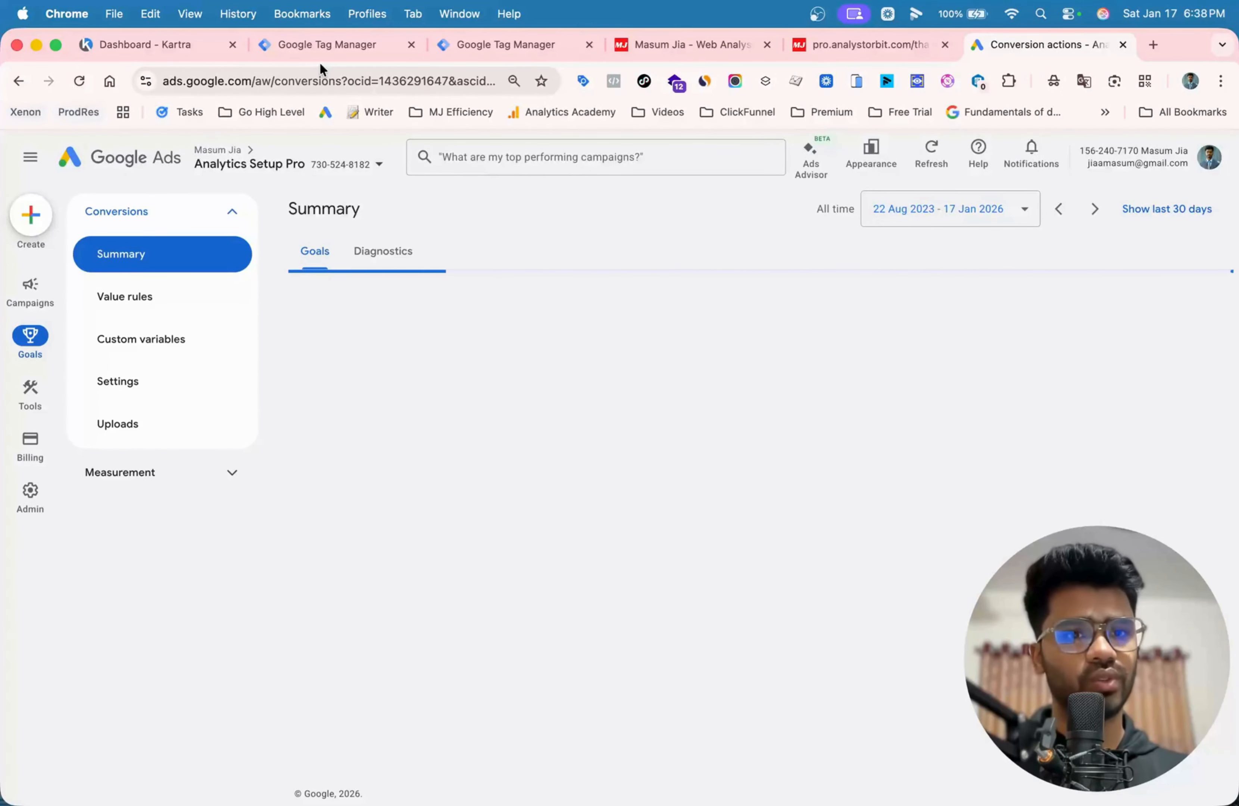
pyautogui.scroll(-8, 940, 398)
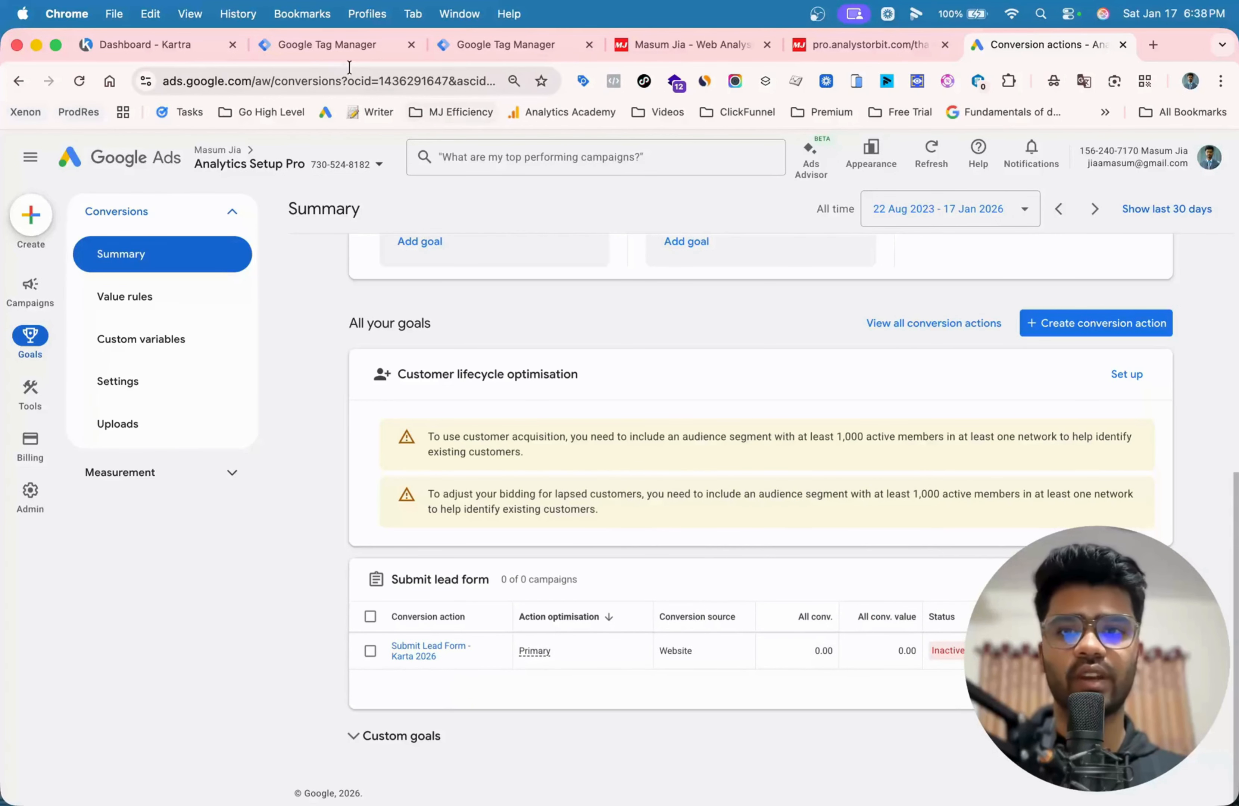
# - Switch to Tag Manager, close the published version's details and reload the container's workspace overview
pyautogui.click(337, 46)
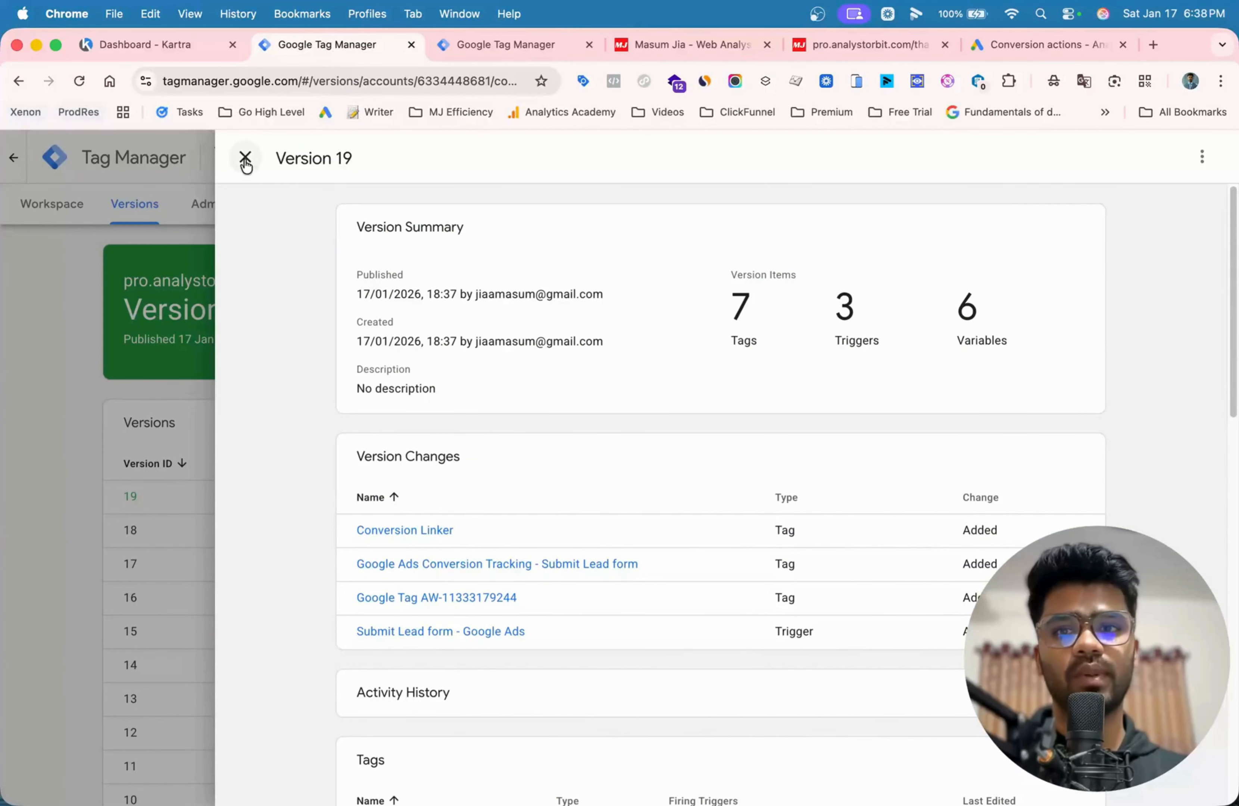
pyautogui.click(246, 158)
pyautogui.click(59, 210)
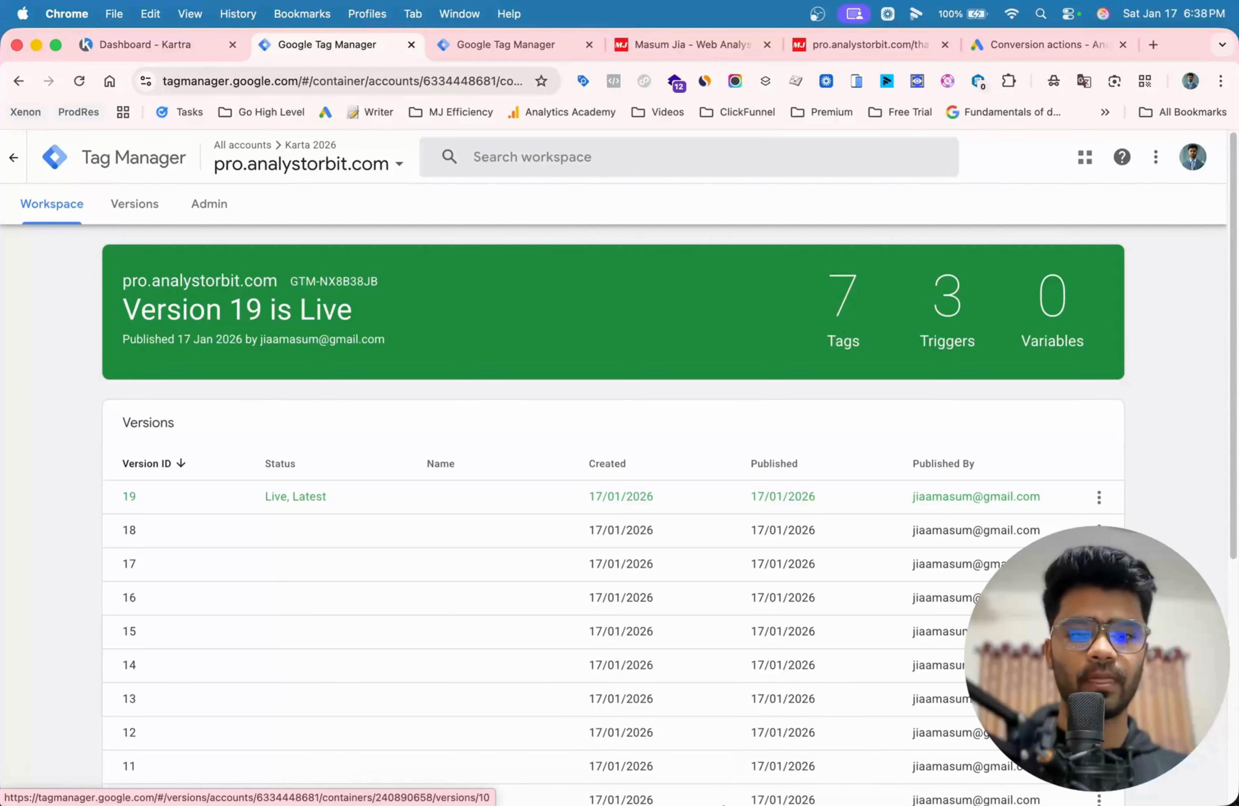
pyautogui.click(772, 778)
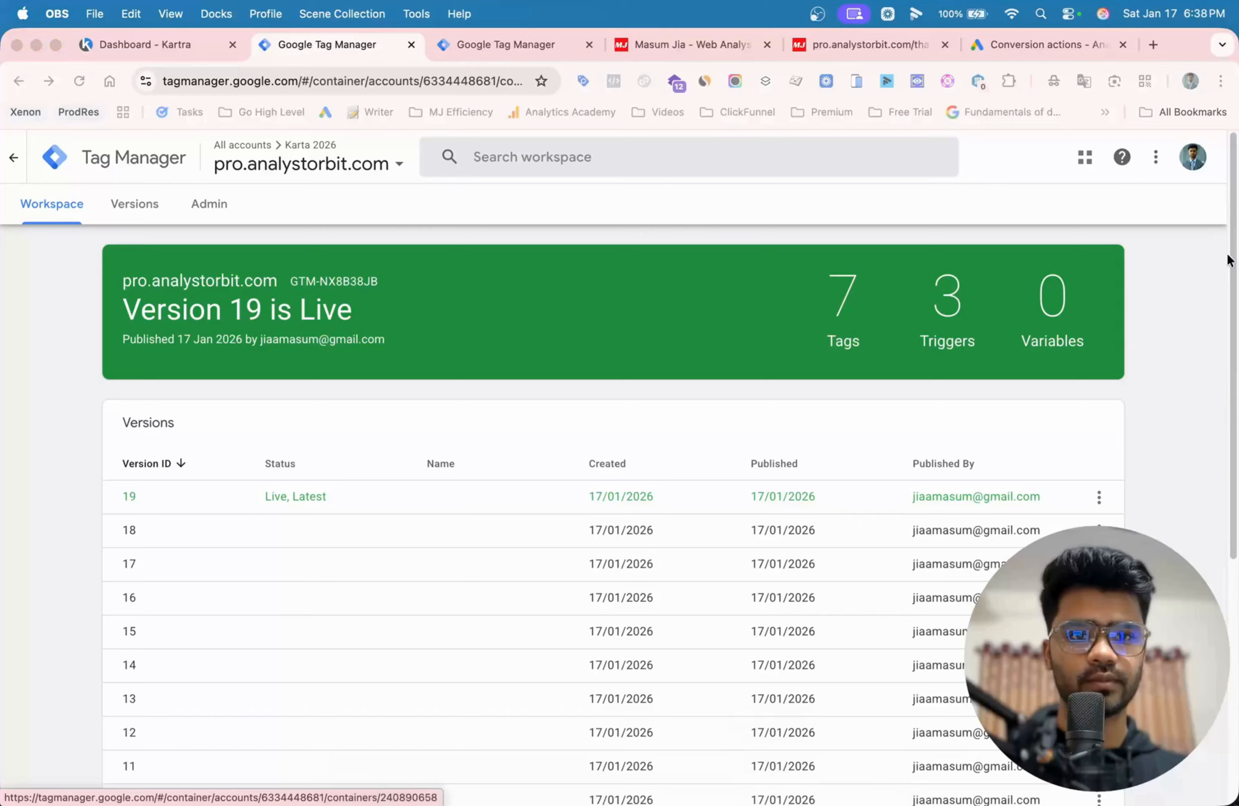
pyautogui.click(1175, 305)
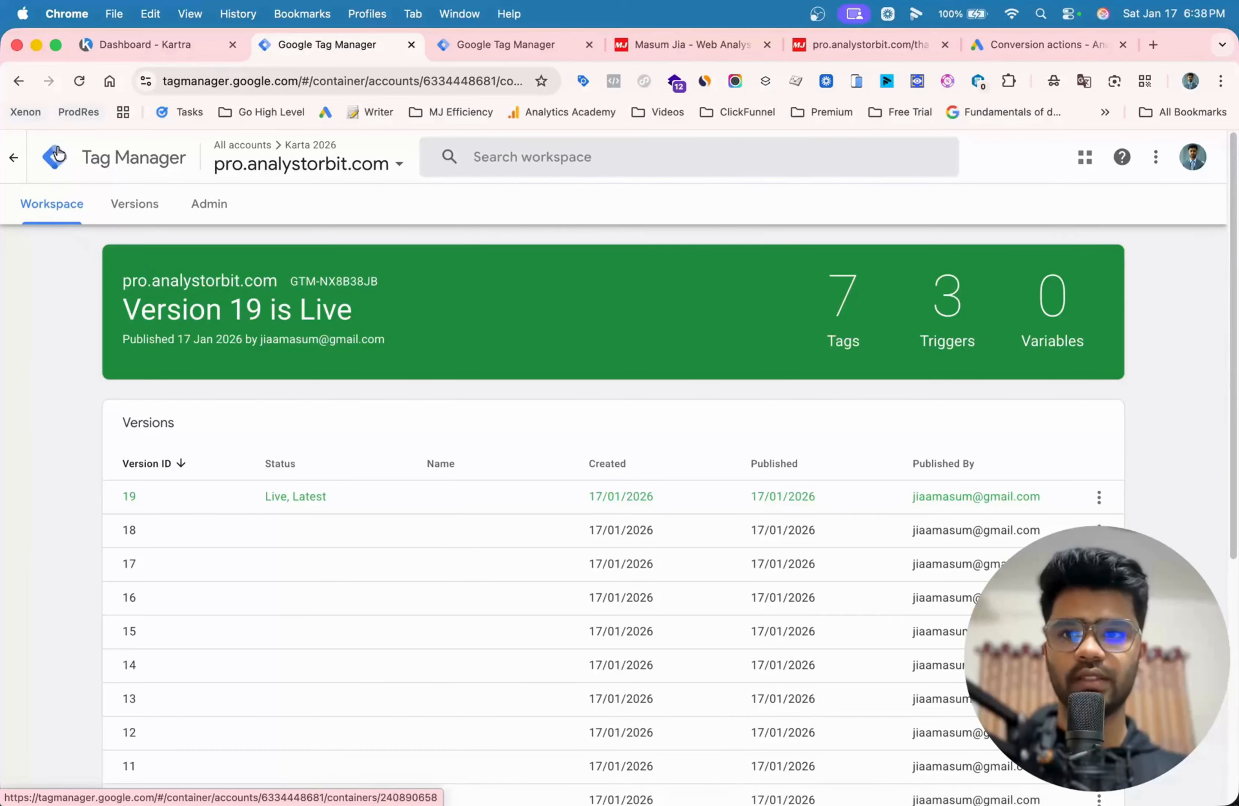
pyautogui.click(79, 81)
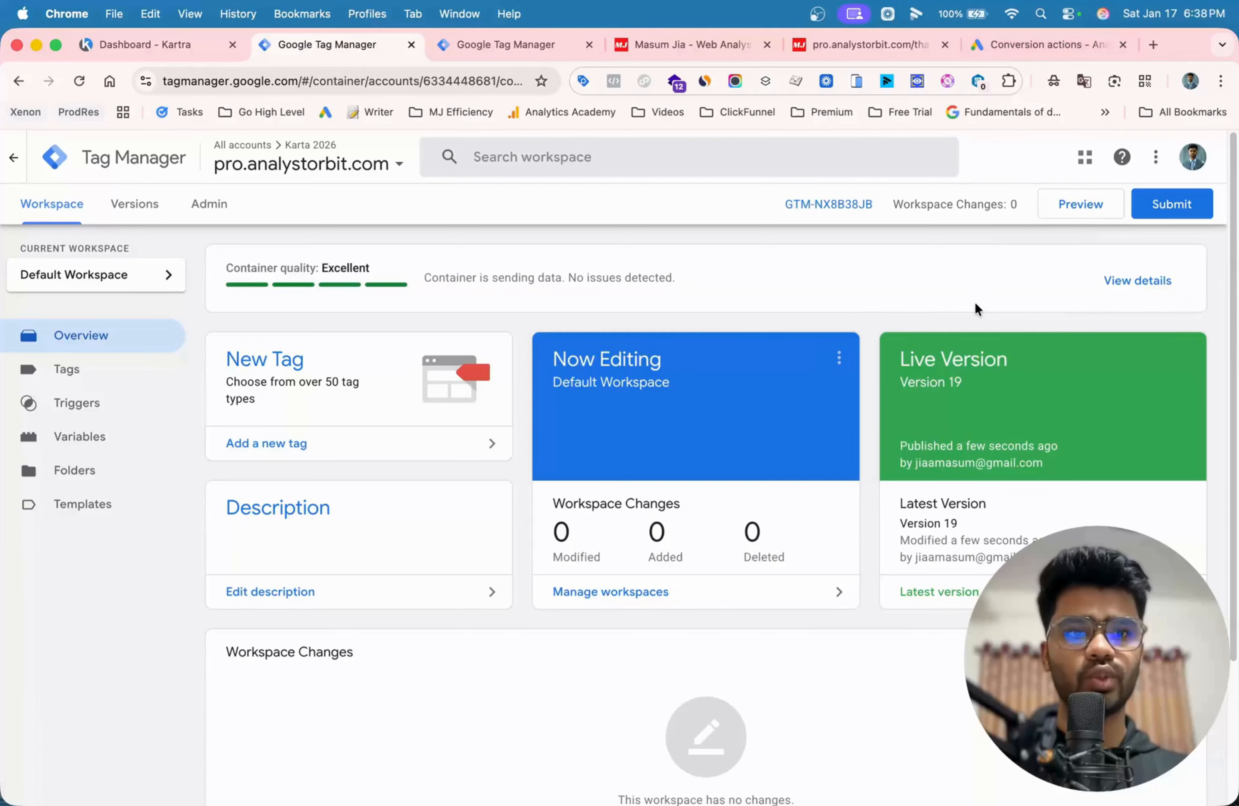
# - Open Tag Assistant from Google Ads for the Submit Lead Form - Karta 2026 action and enter "pro.analystorbit.com/thank-you" as the website URL
pyautogui.click(994, 44)
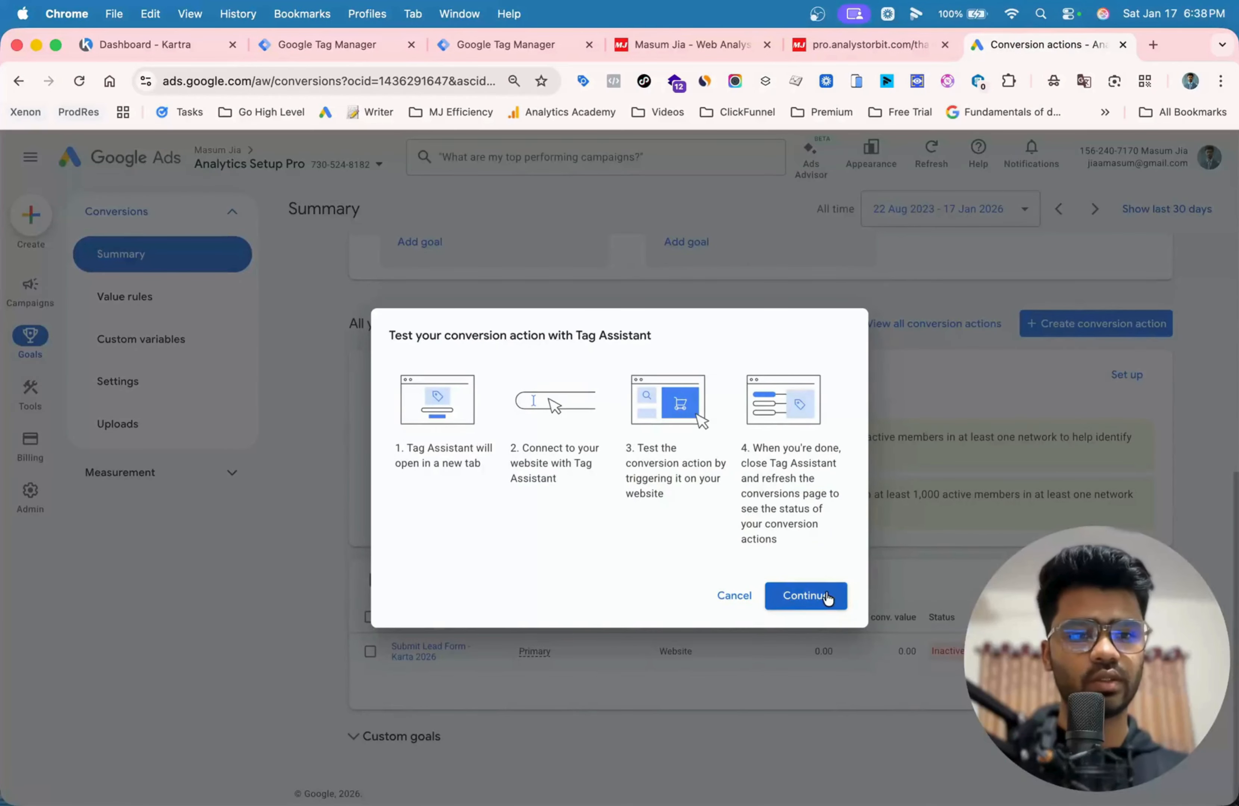
pyautogui.click(809, 594)
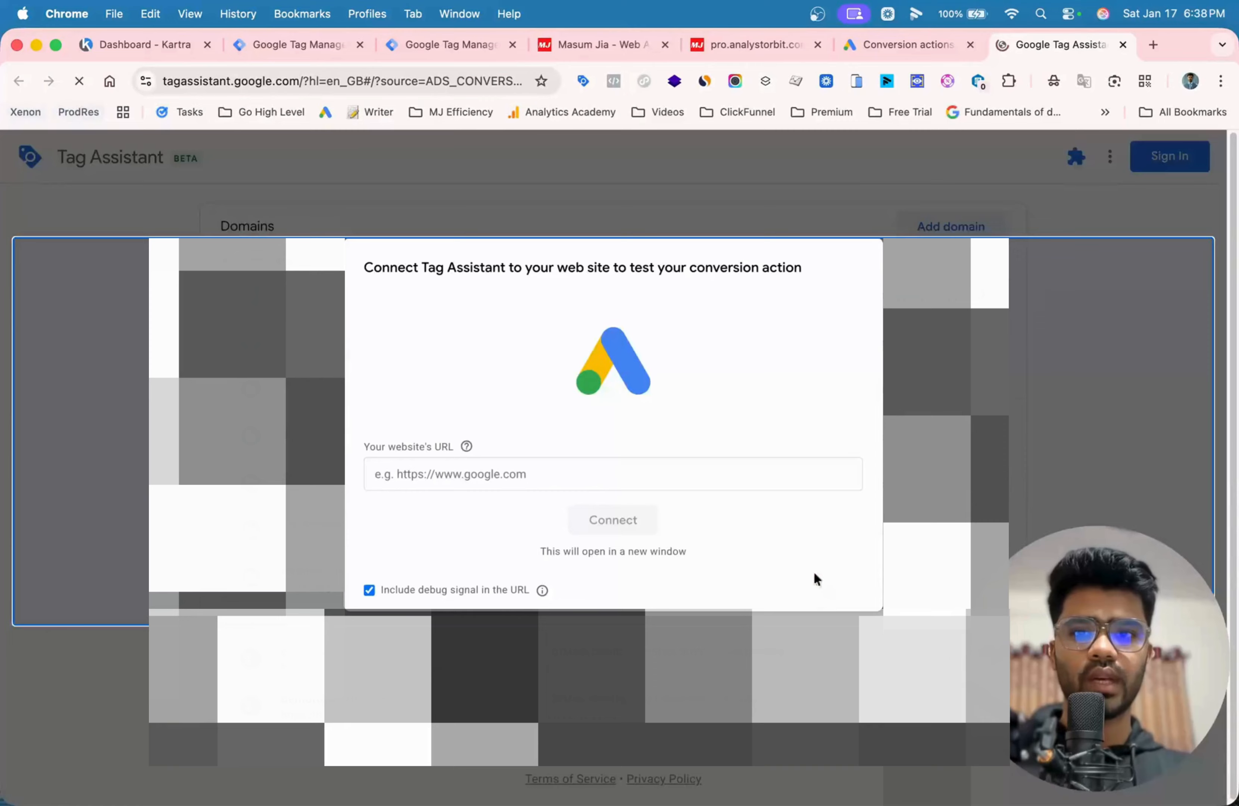
pyautogui.click(489, 472)
pyautogui.press('super+v')
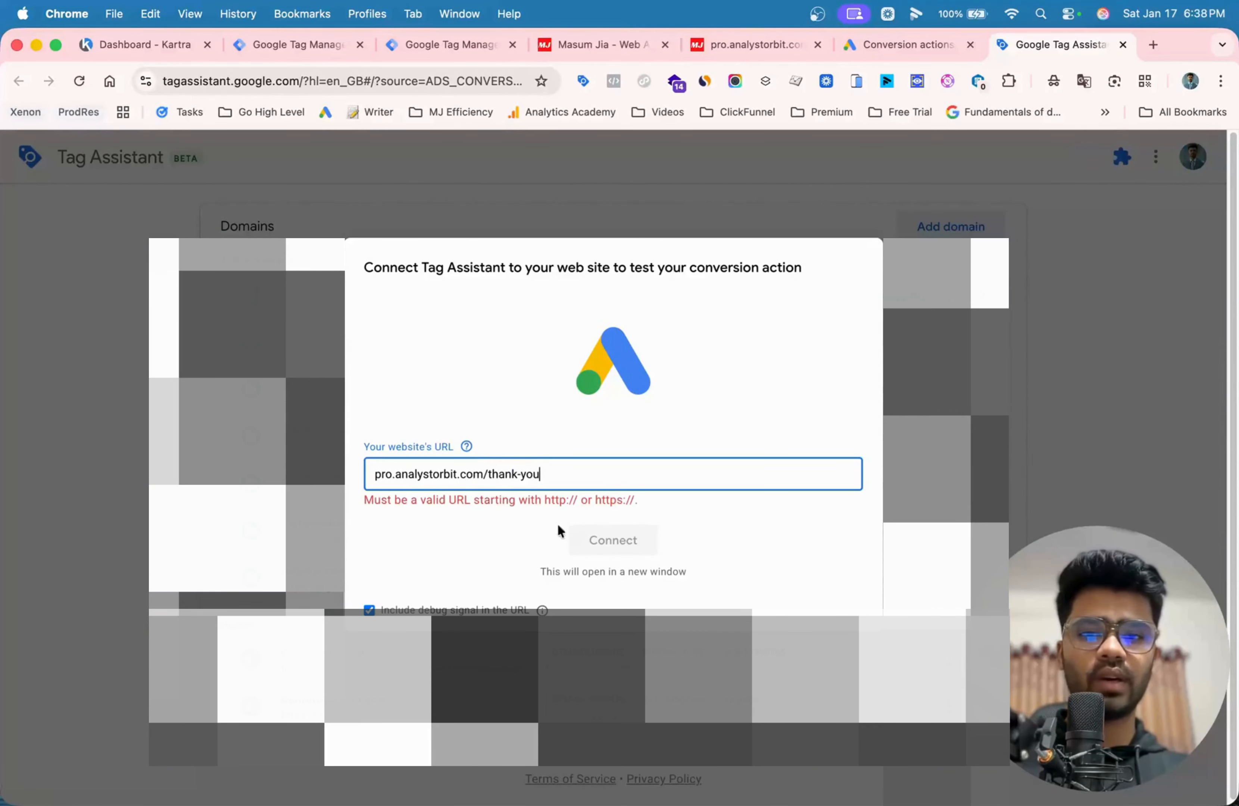
pyautogui.press('super+a')
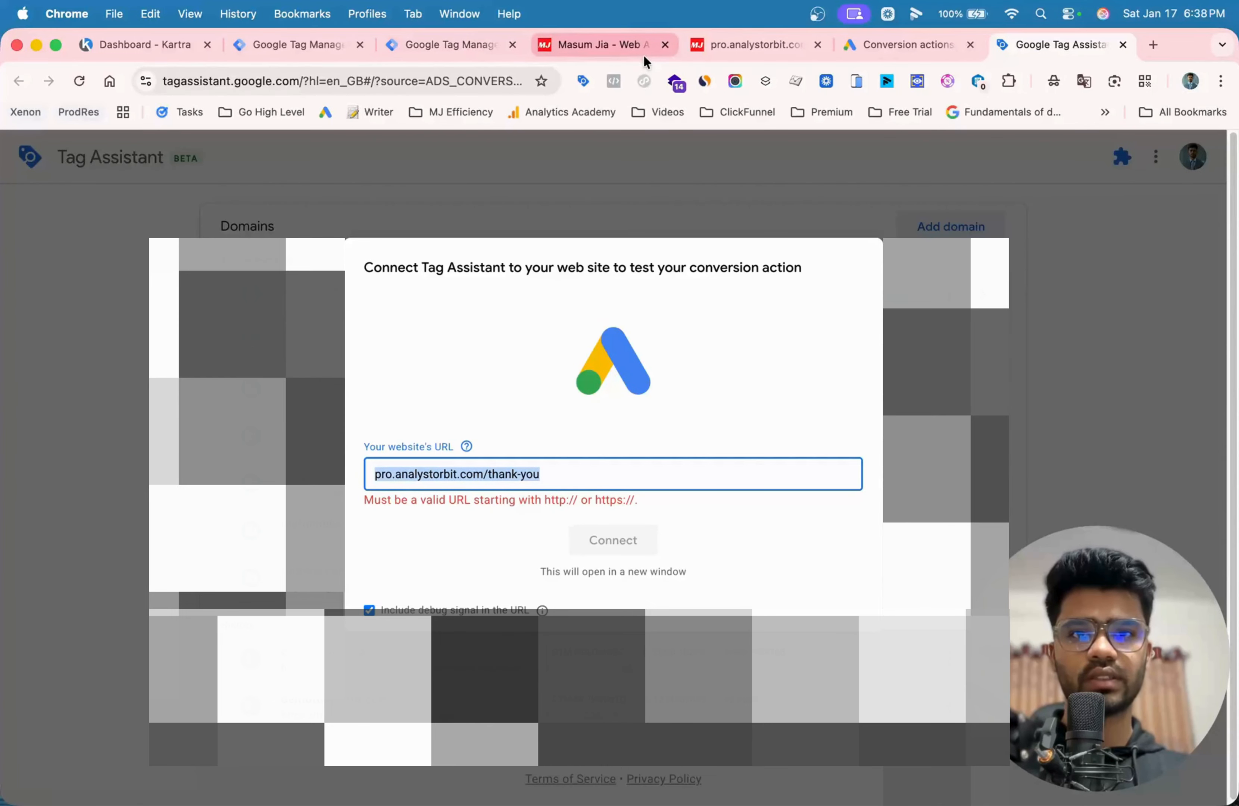
pyautogui.click(745, 45)
pyautogui.click(315, 79)
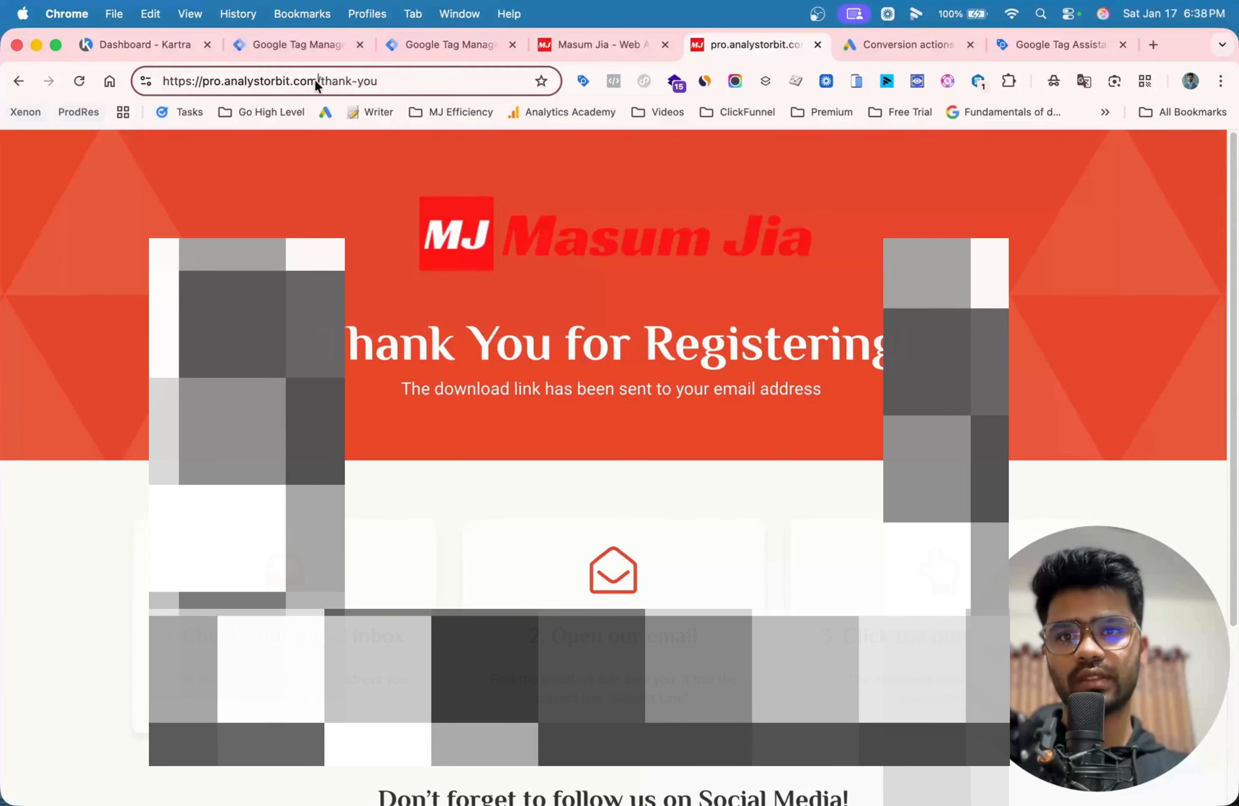
pyautogui.moveTo(314, 79); pyautogui.dragTo(4, 77)
pyautogui.press('super+c')
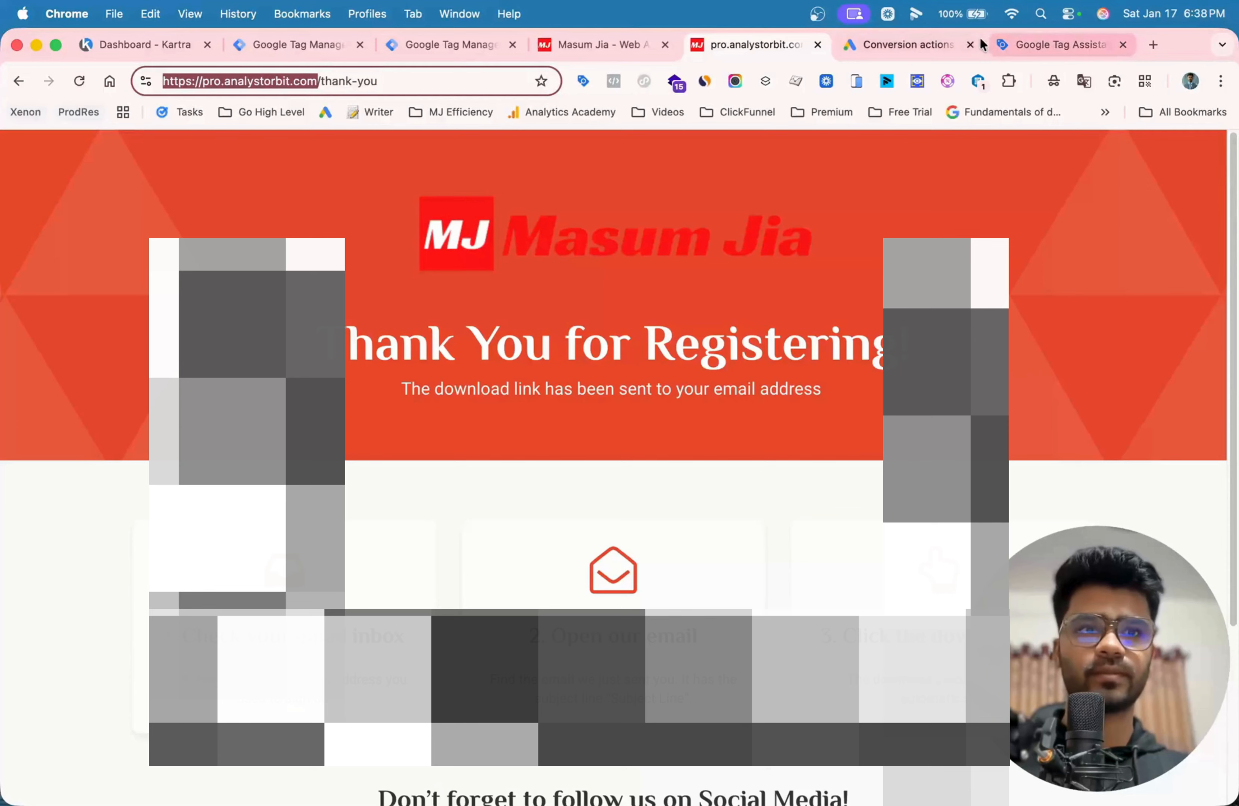
pyautogui.click(1094, 52)
pyautogui.press('super+v')
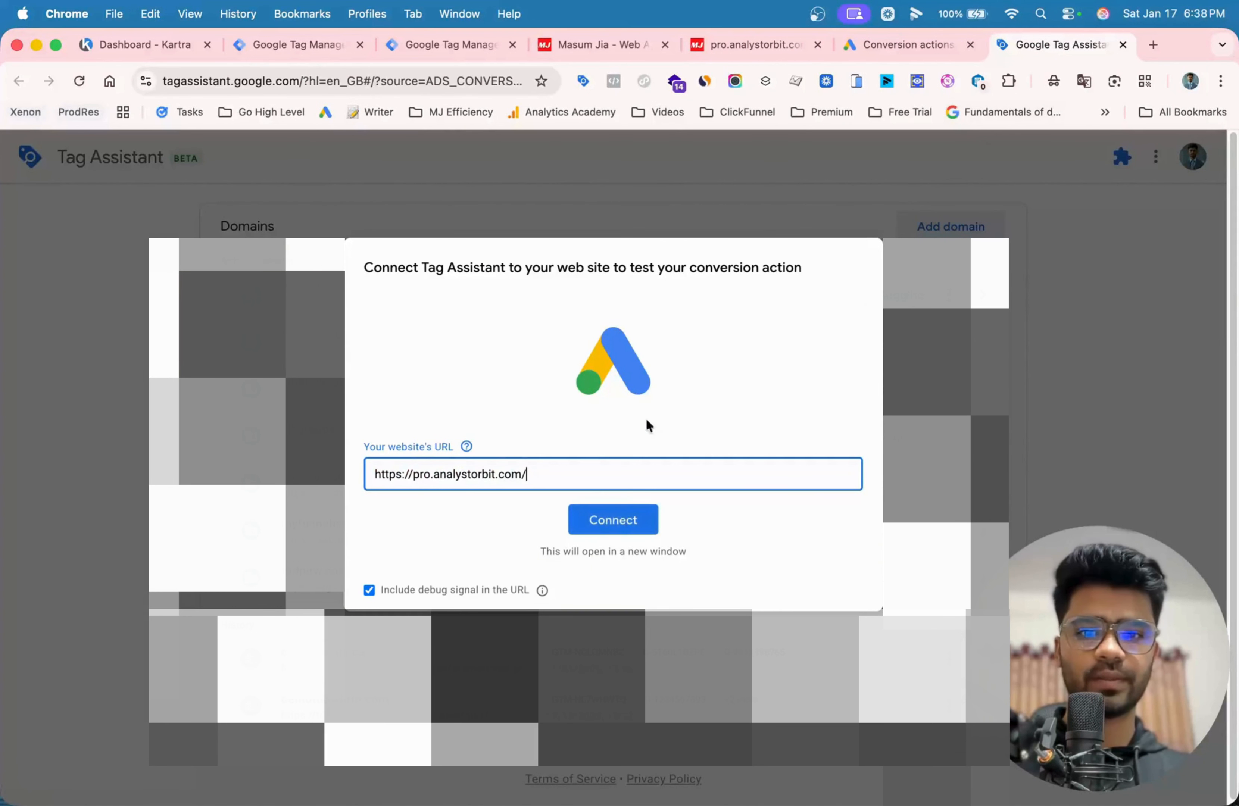
pyautogui.click(613, 518)
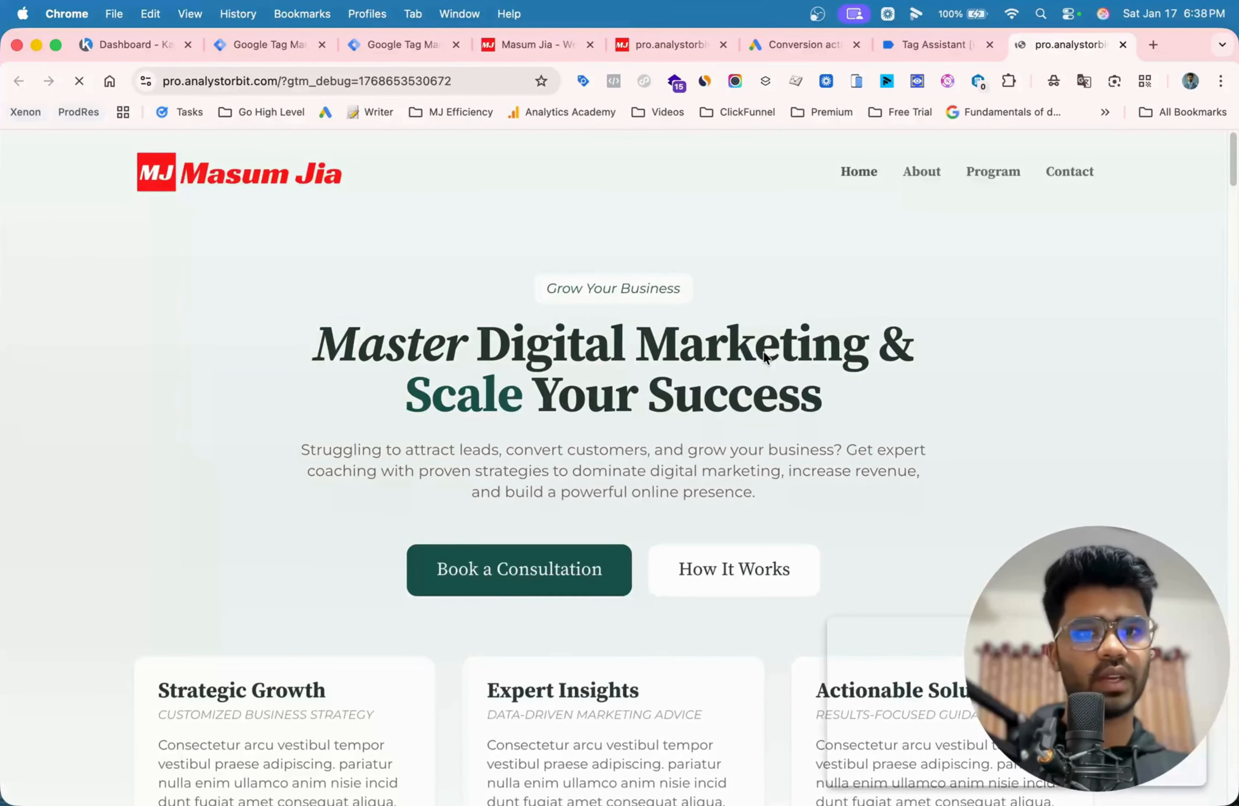
# - Search Google for "google tag assistant", view the Tag Assistant extension's Chrome Web Store page and return to the site's subscribe form
pyautogui.scroll(-1, 620, 322)
pyautogui.scroll(-15, 620, 323)
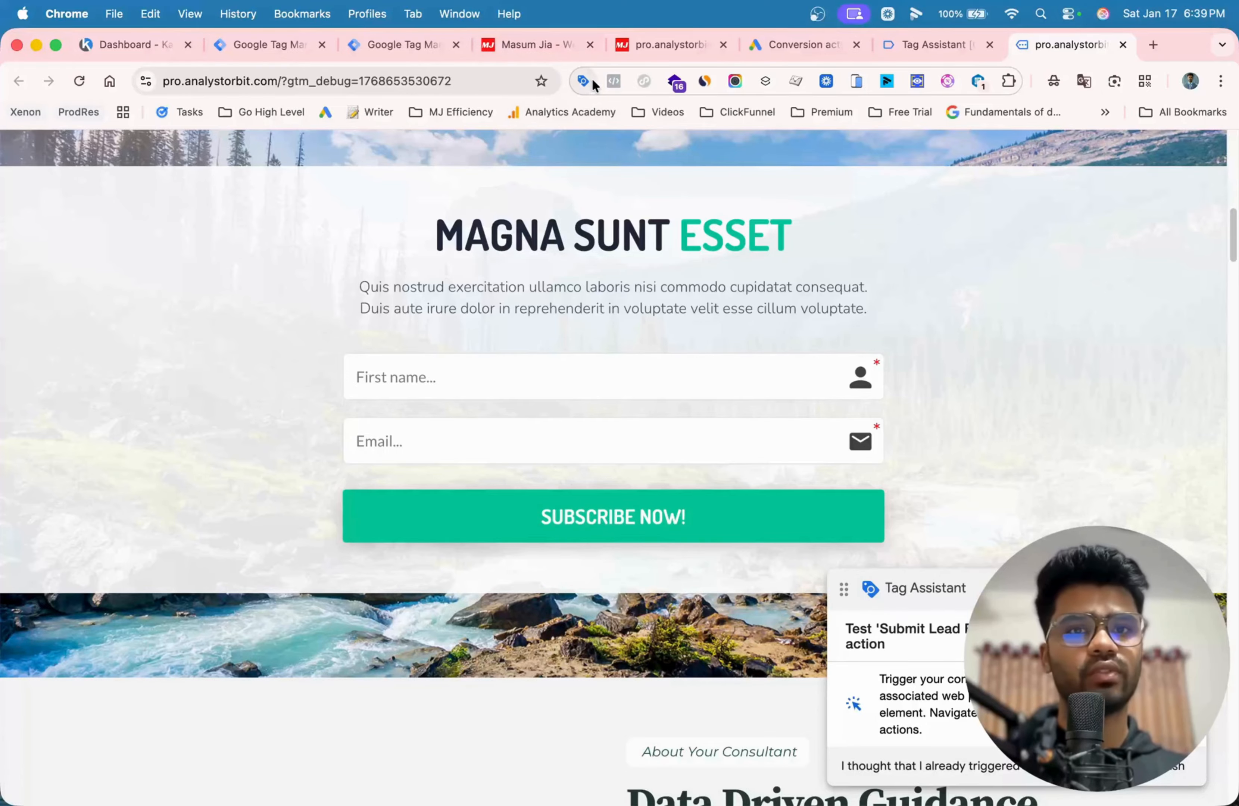
pyautogui.click(1153, 44)
pyautogui.write('google')
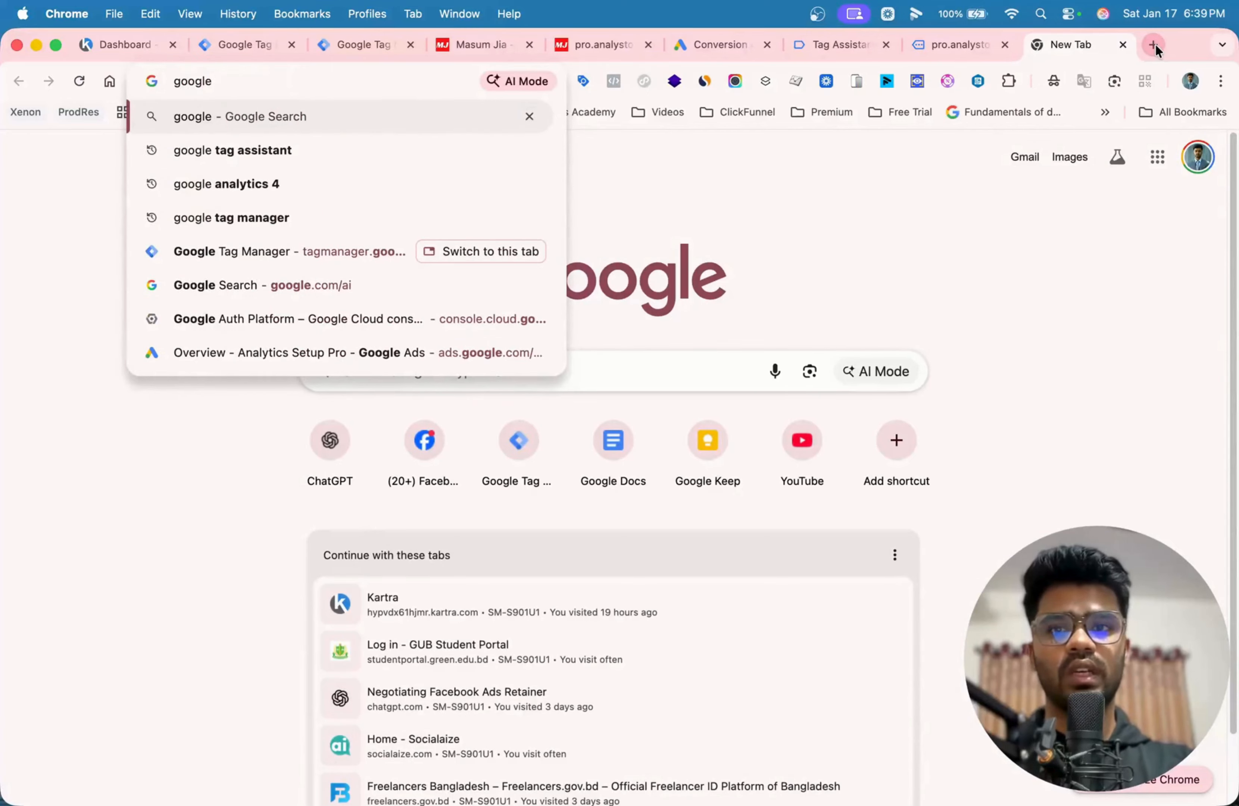
pyautogui.press('Down')
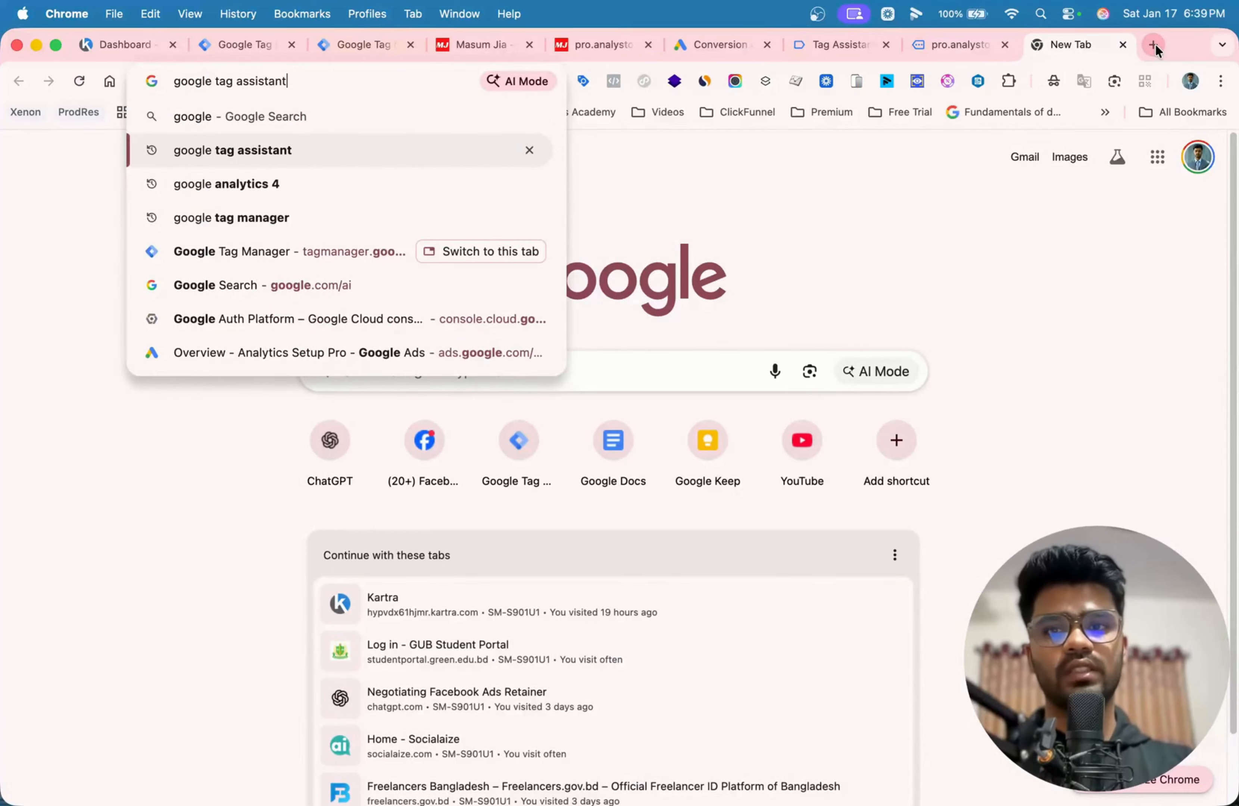
pyautogui.press('Return')
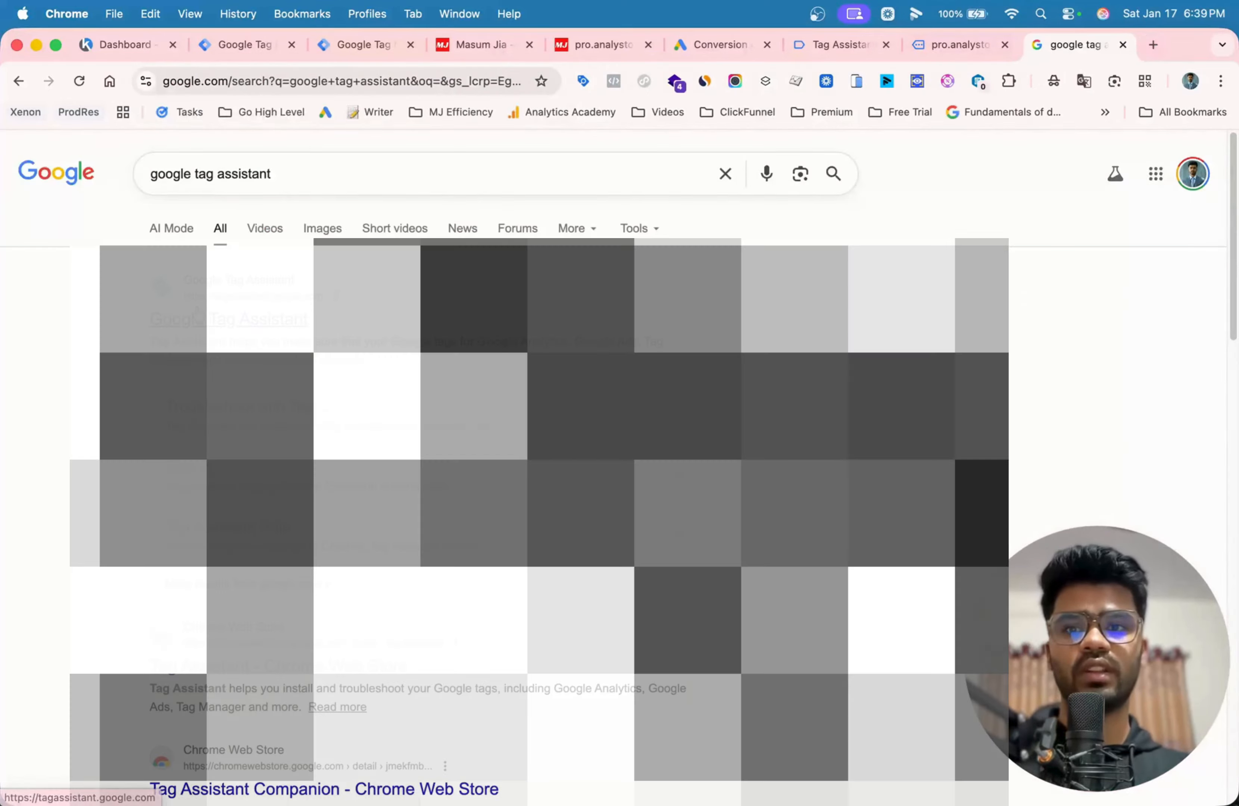
pyautogui.click(197, 316)
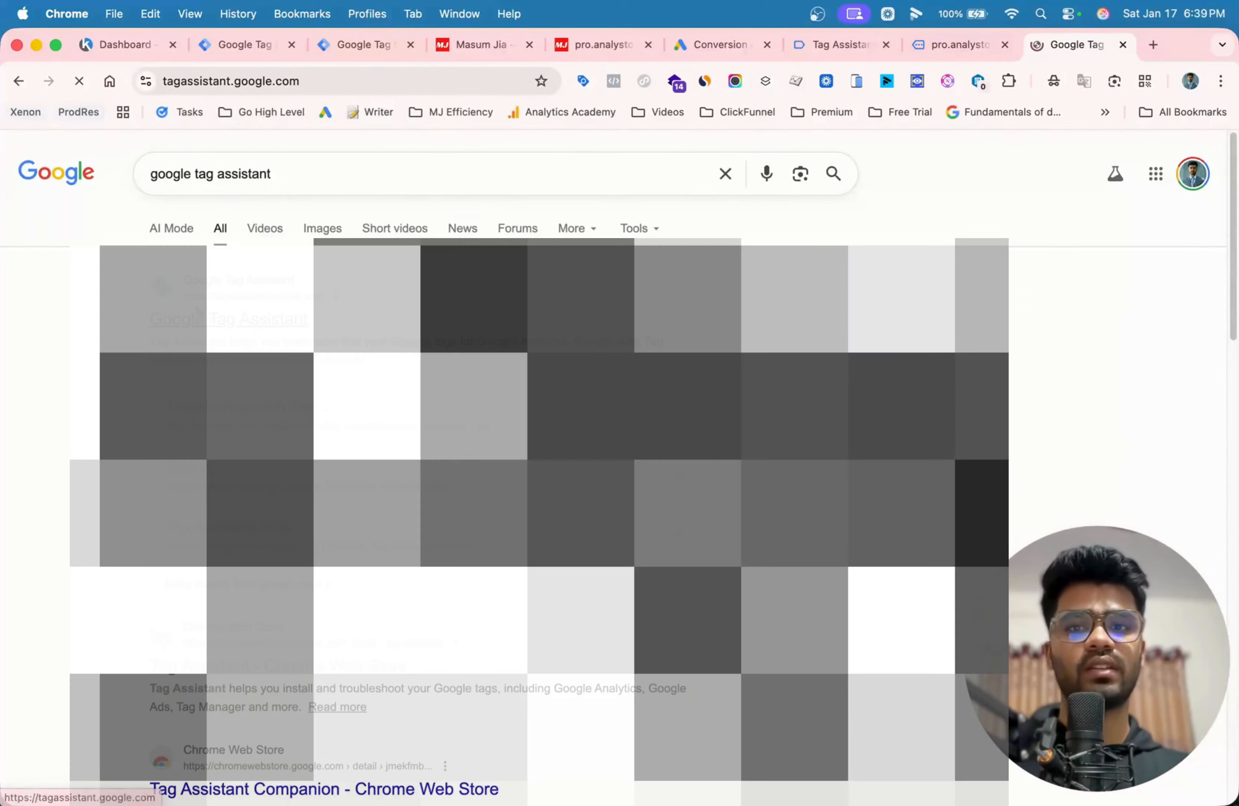
pyautogui.click(8, 82)
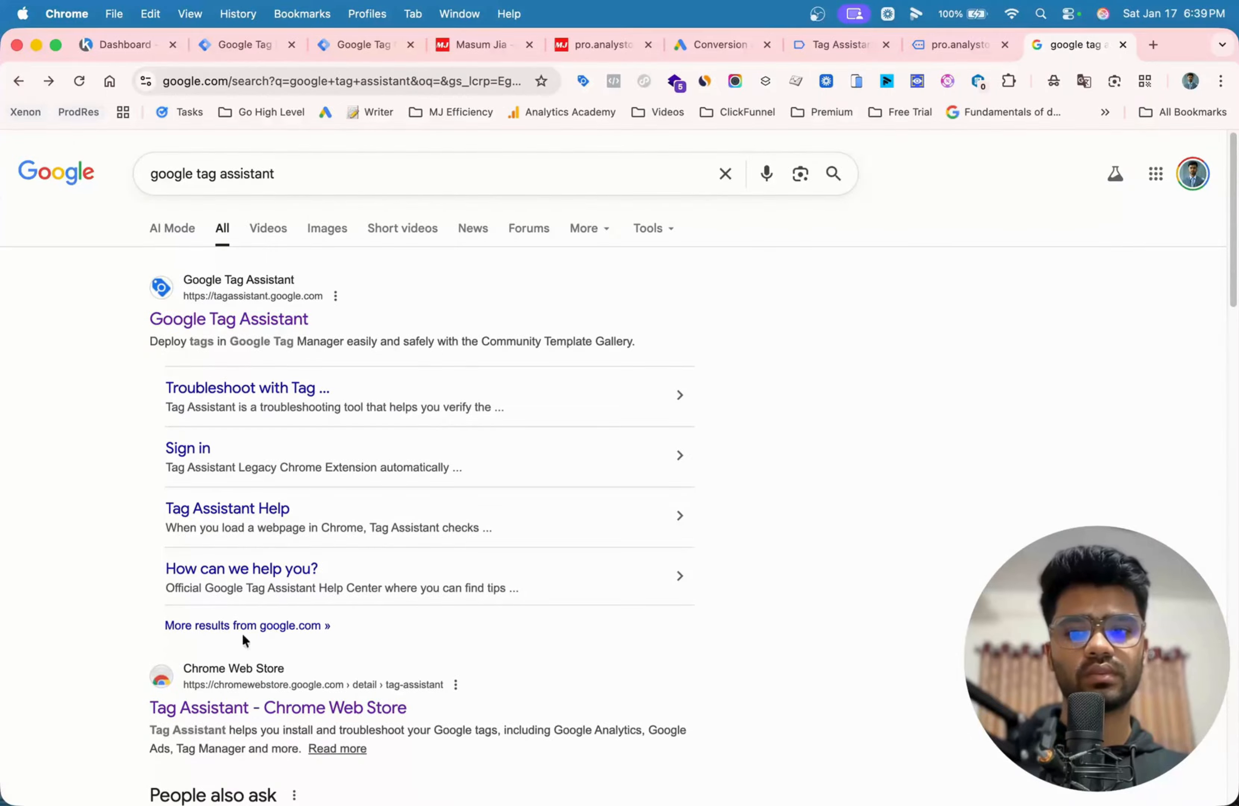
pyautogui.click(256, 704)
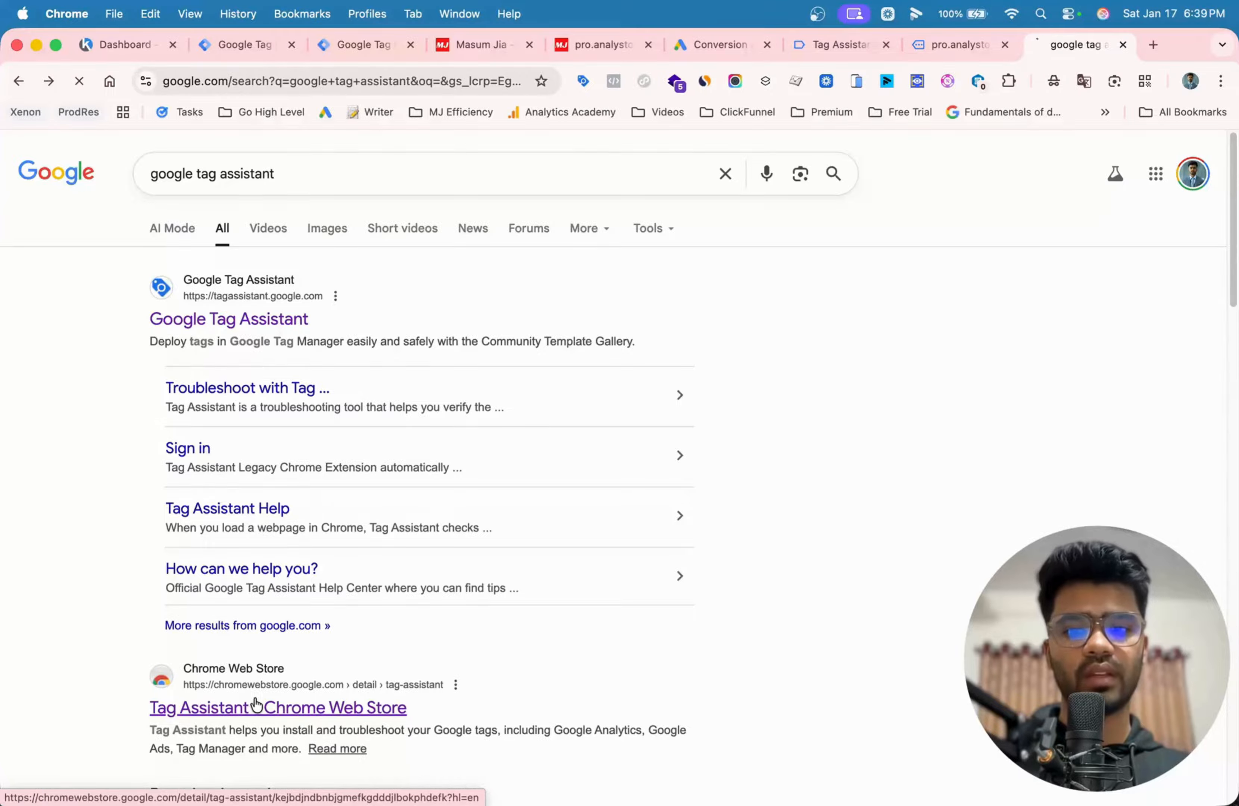
pyautogui.click(1123, 45)
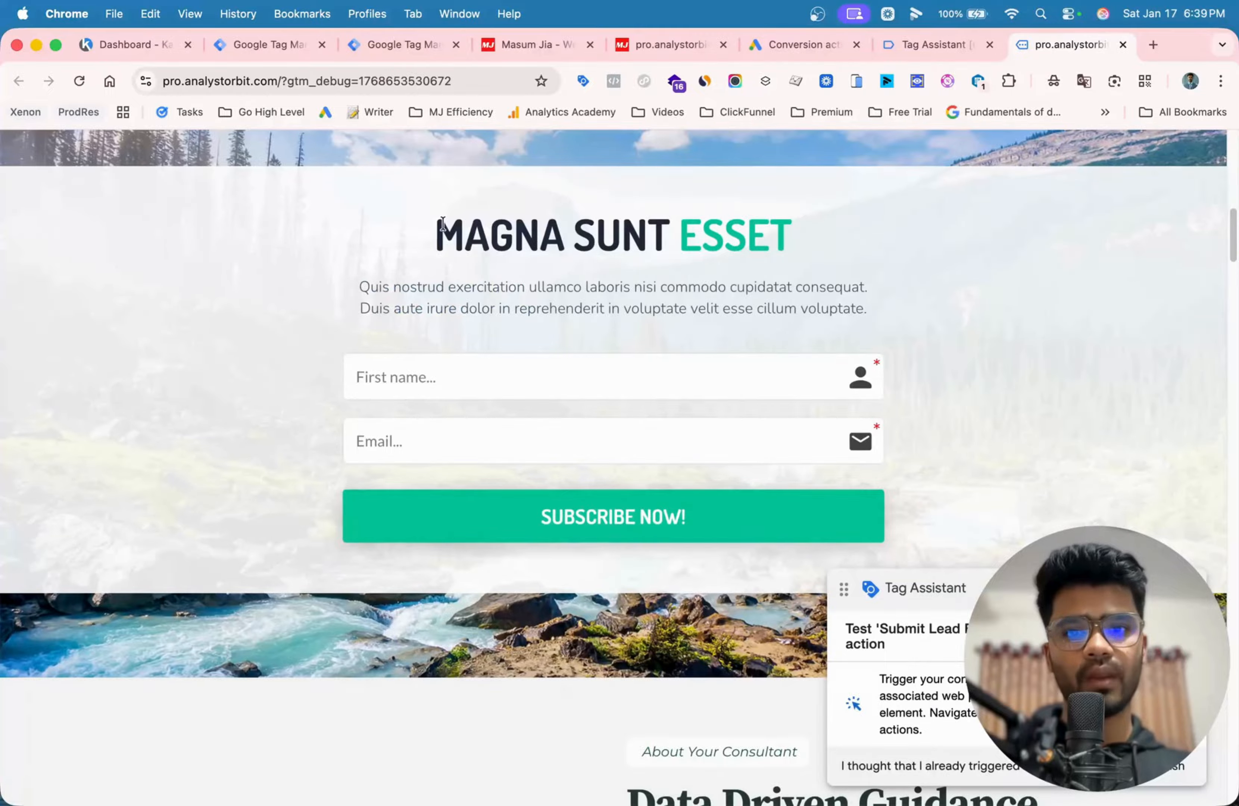
# - Submit the homepage's subscribe form with a first name and e-mail address, and finish the Tag Assistant test of the conversion action
pyautogui.moveTo(439, 224); pyautogui.dragTo(837, 237)
pyautogui.click(837, 237)
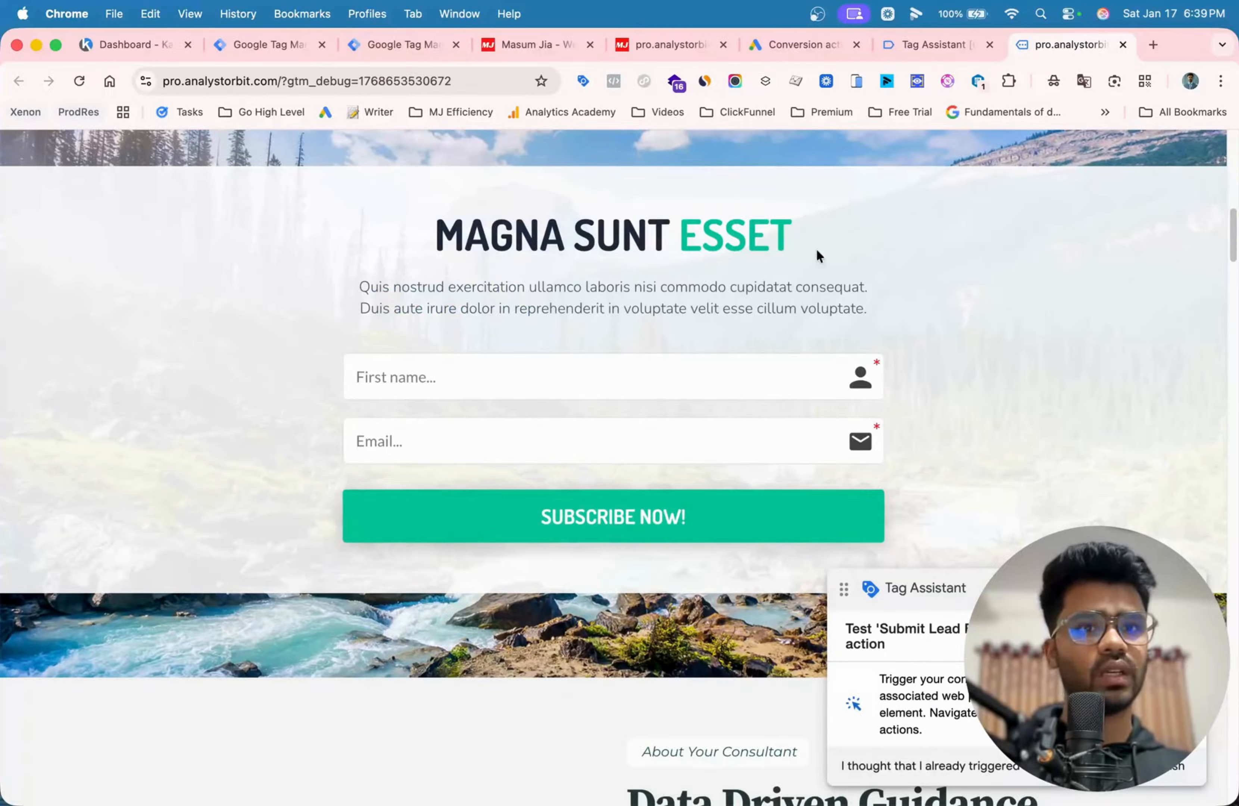
pyautogui.click(620, 365)
pyautogui.write('masu')
pyautogui.write('j')
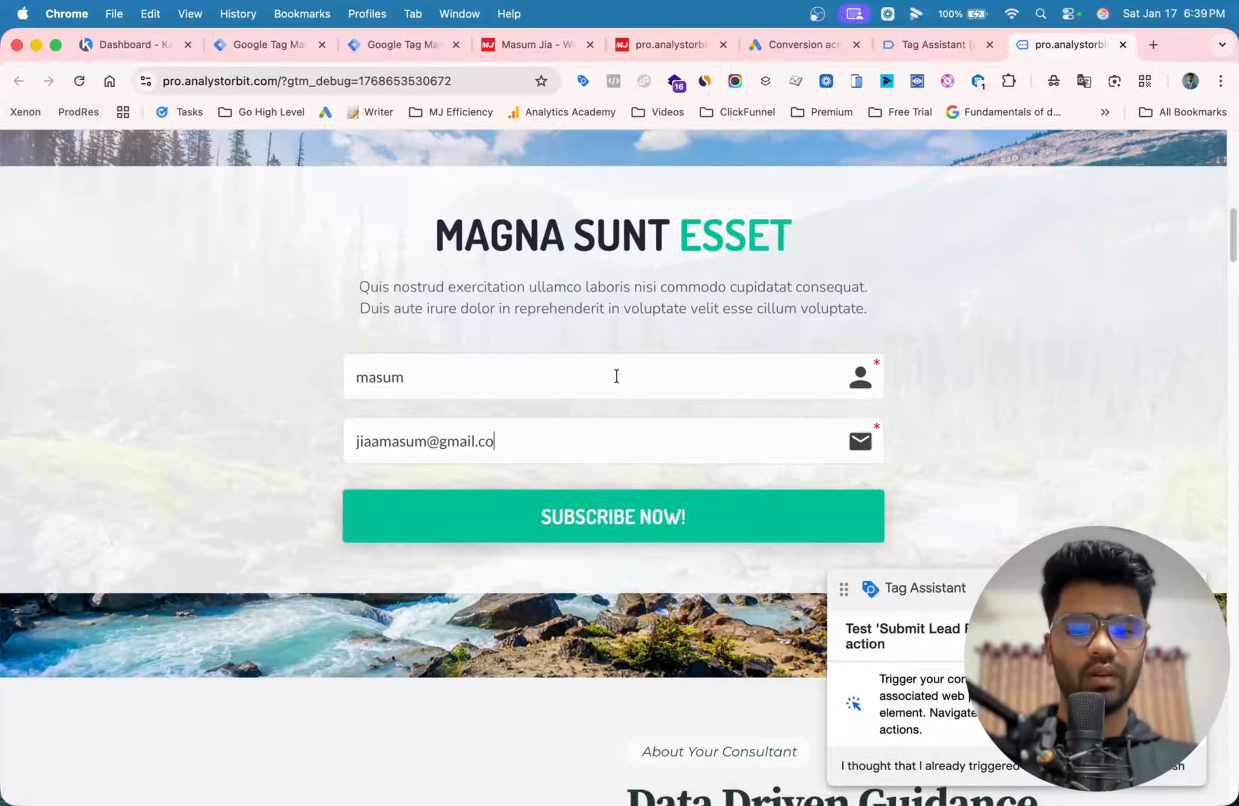
pyautogui.write('m')
pyautogui.click(585, 518)
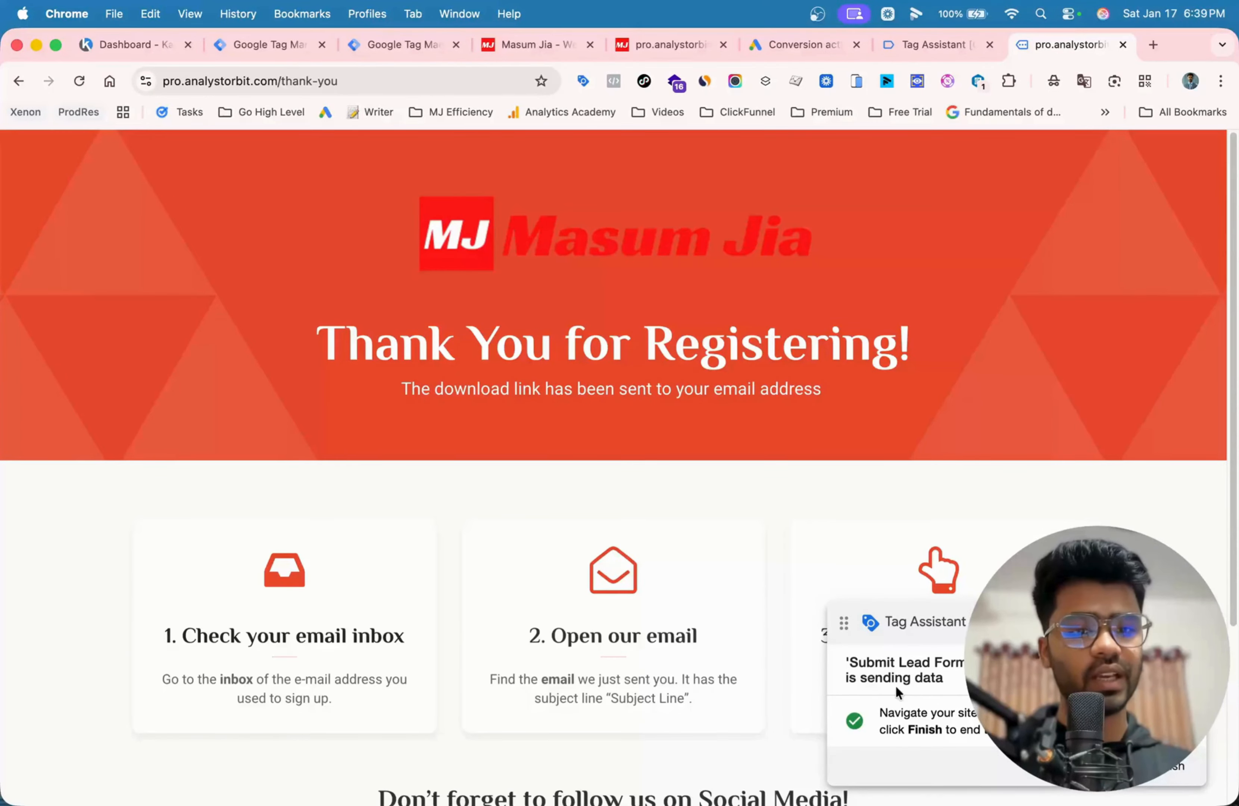
pyautogui.click(1180, 768)
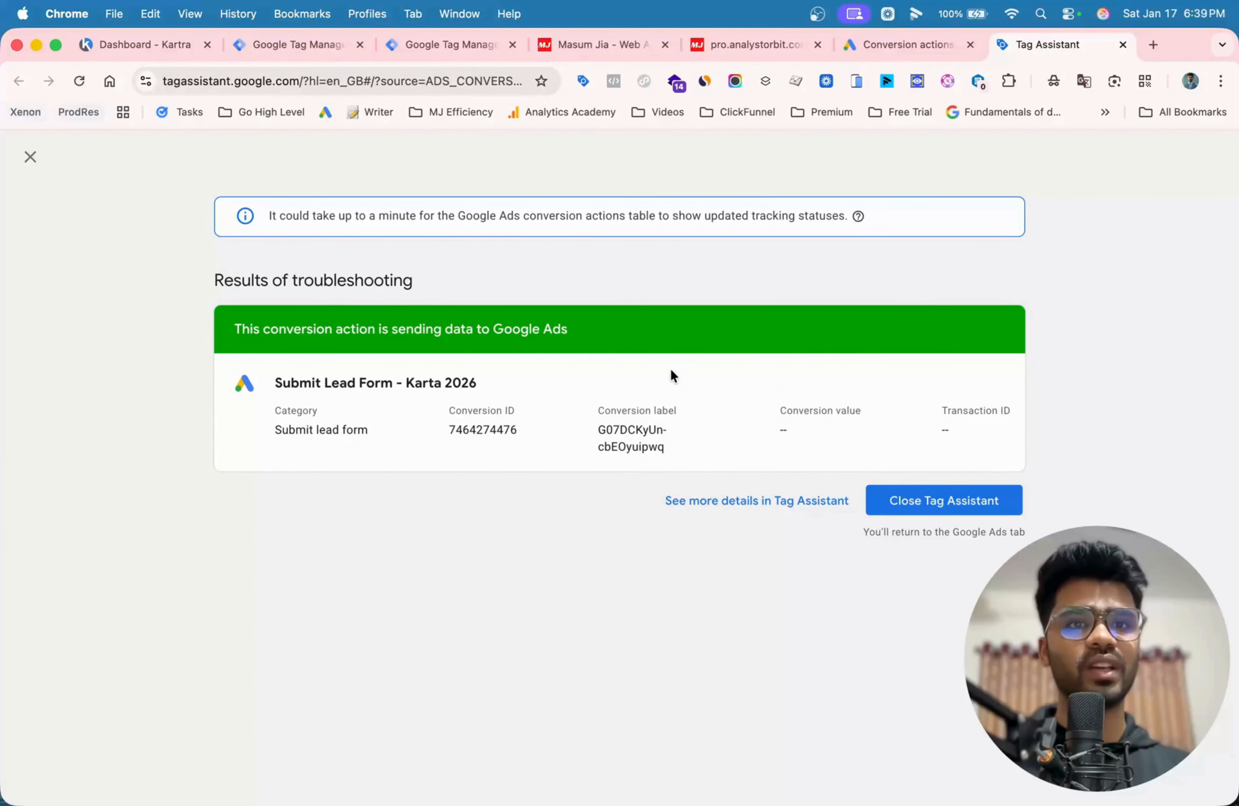
pyautogui.click(146, 44)
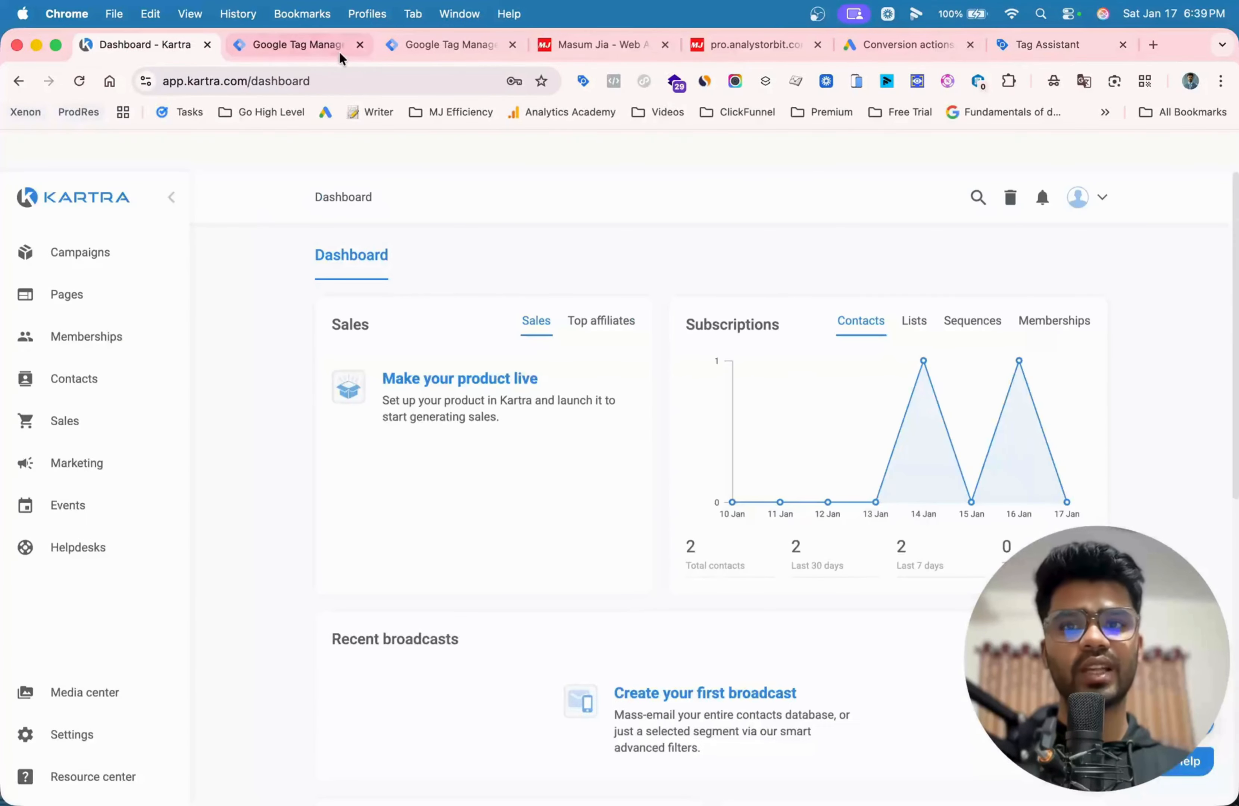
pyautogui.click(310, 43)
pyautogui.click(1087, 211)
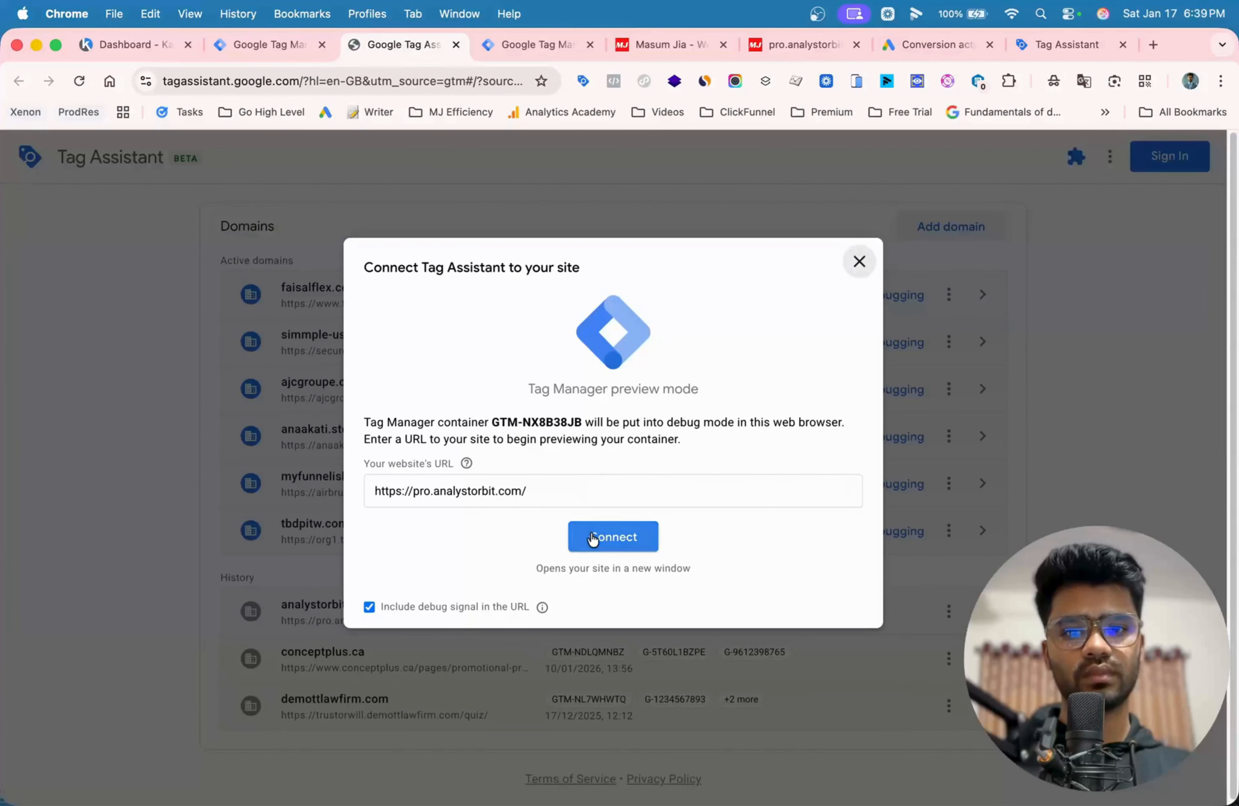
pyautogui.click(591, 531)
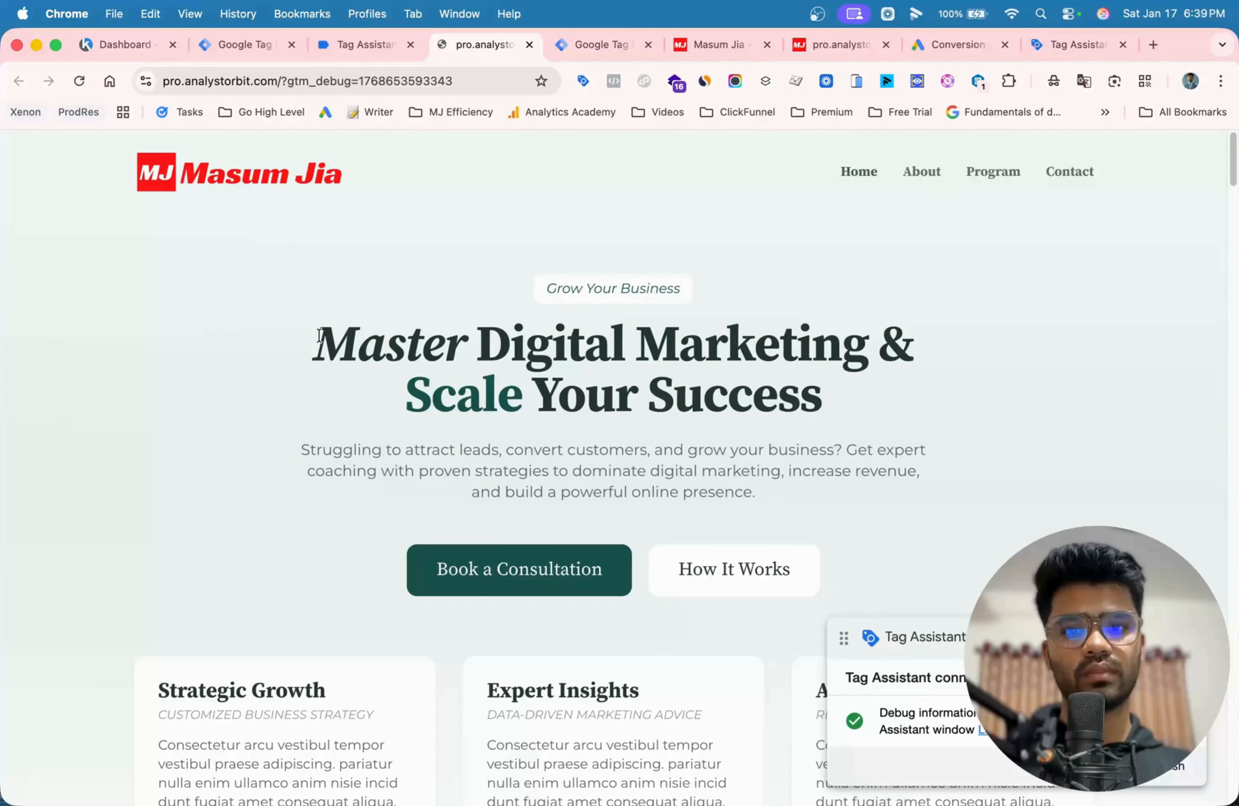
# - Open the Tag Assistant extension on the previewed homepage at the subscribe form
pyautogui.moveTo(316, 335); pyautogui.dragTo(904, 420)
pyautogui.click(827, 397)
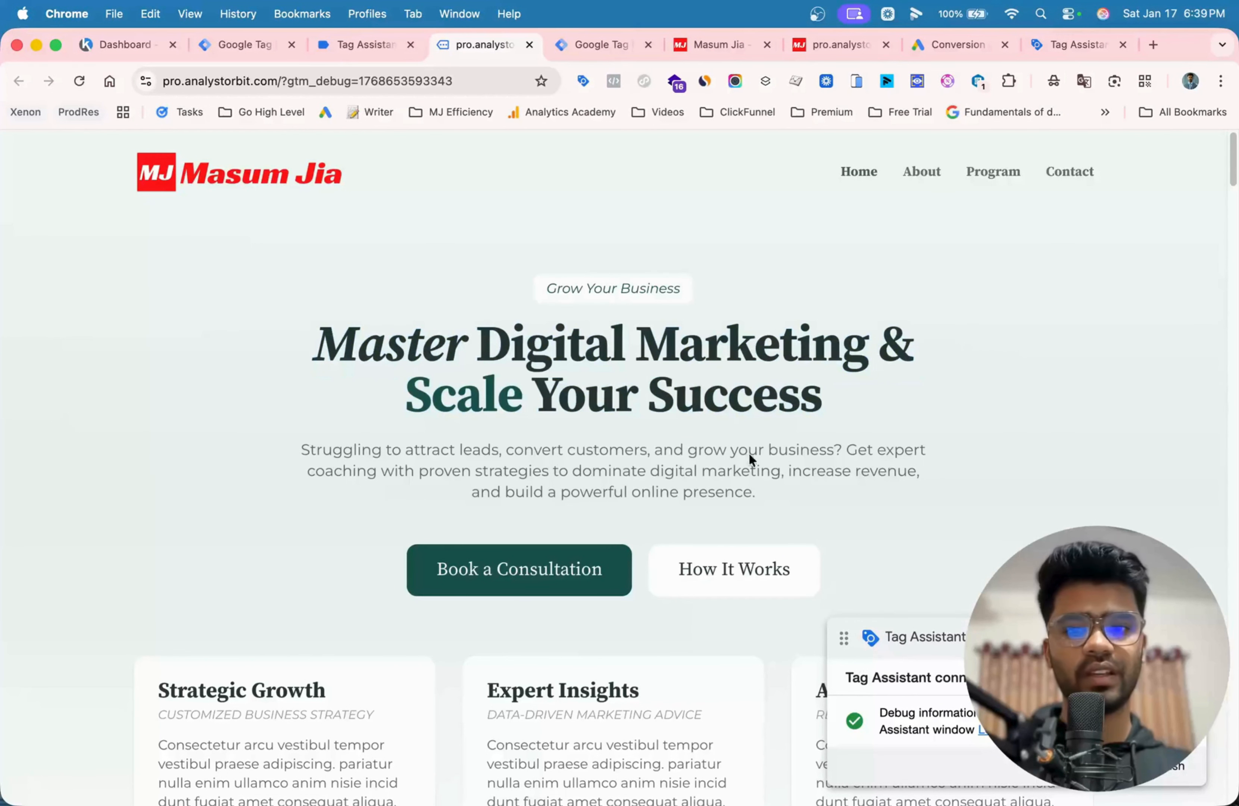
pyautogui.scroll(-10, 751, 459)
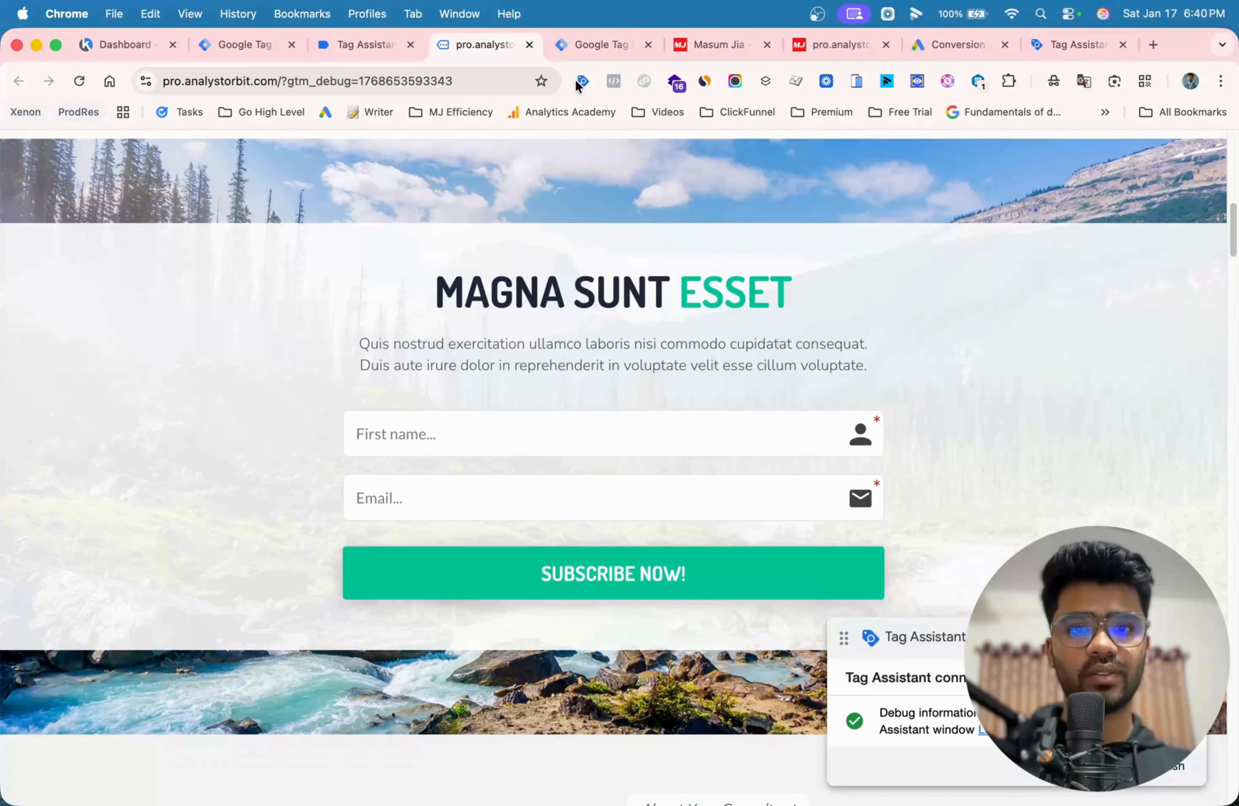
pyautogui.click(577, 81)
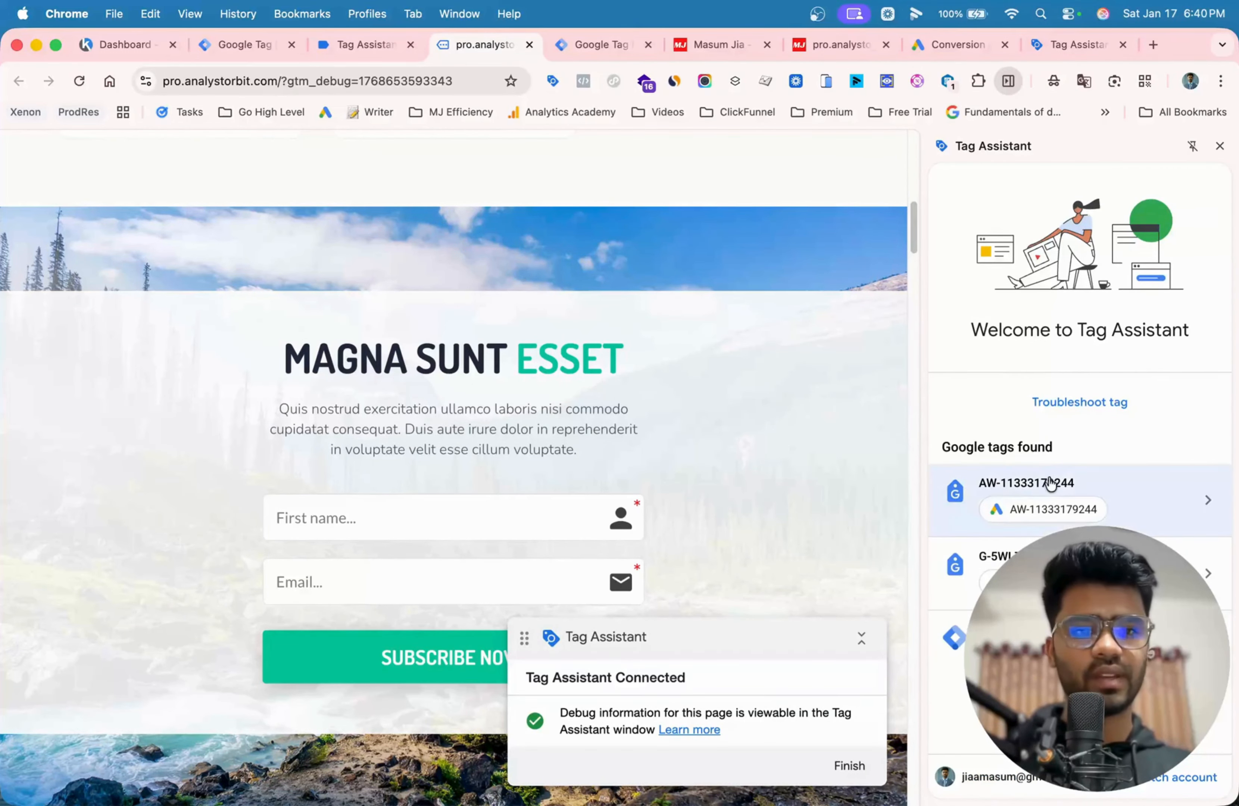
# - Submit the subscribe form with a first name and e-mail address, and open the Analytics Setup Pro tag's hits on the thank-you page
pyautogui.scroll(-3, 484, 389)
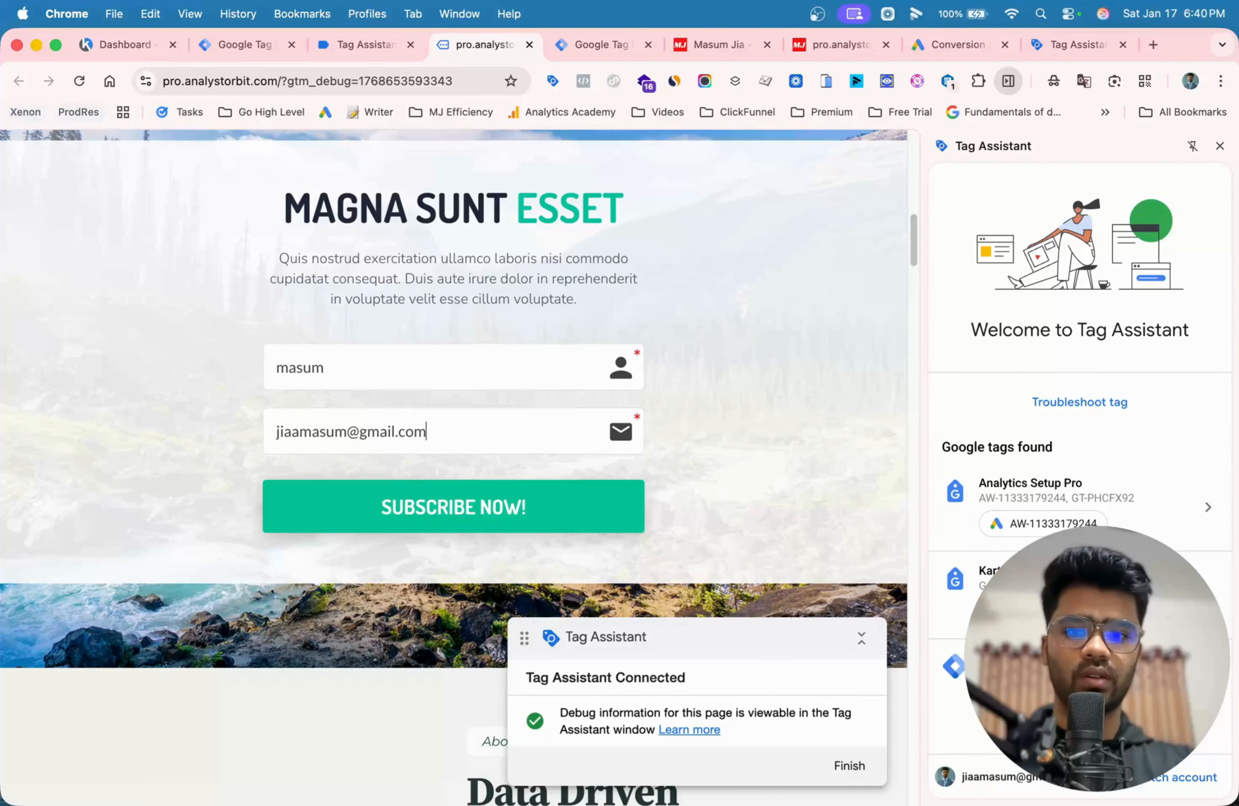
pyautogui.click(392, 504)
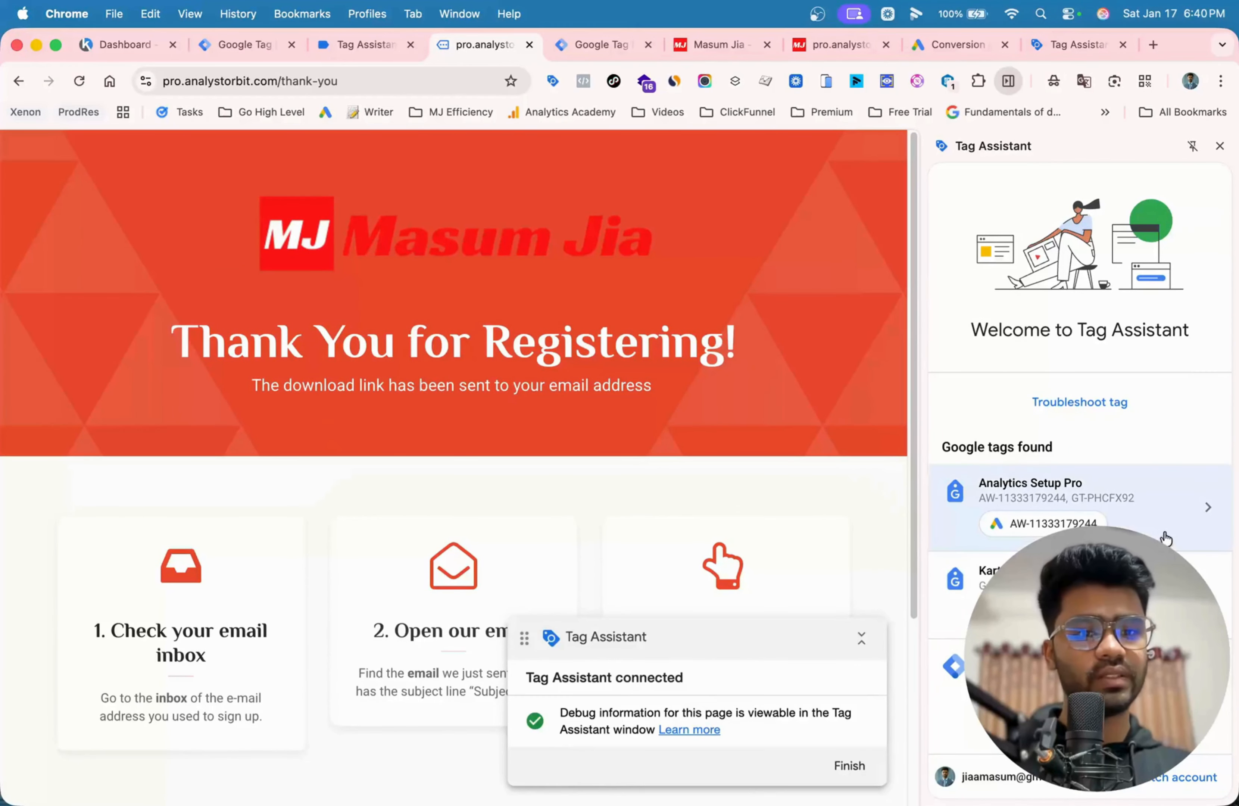
pyautogui.click(1167, 516)
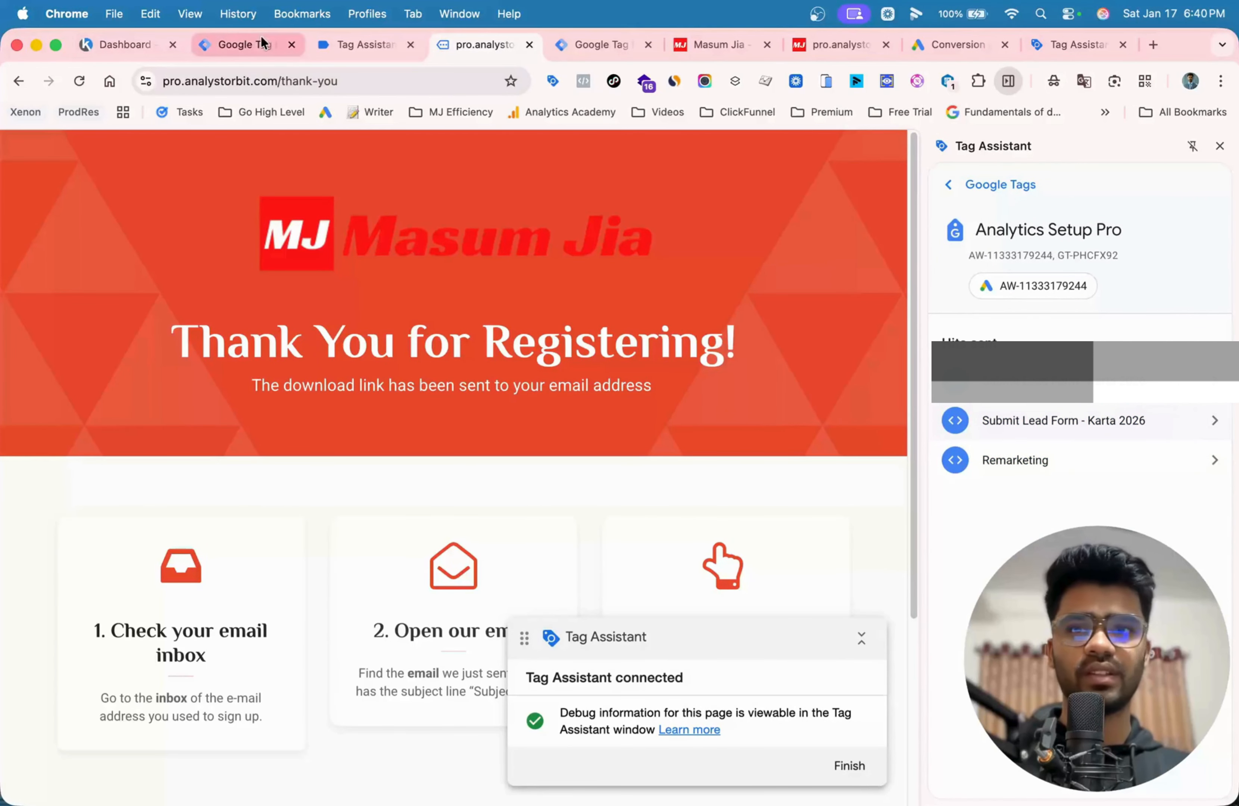
# - Switch to the Tag Assistant preview and examine the tags fired on the thank-you page's Container loaded event
pyautogui.click(340, 51)
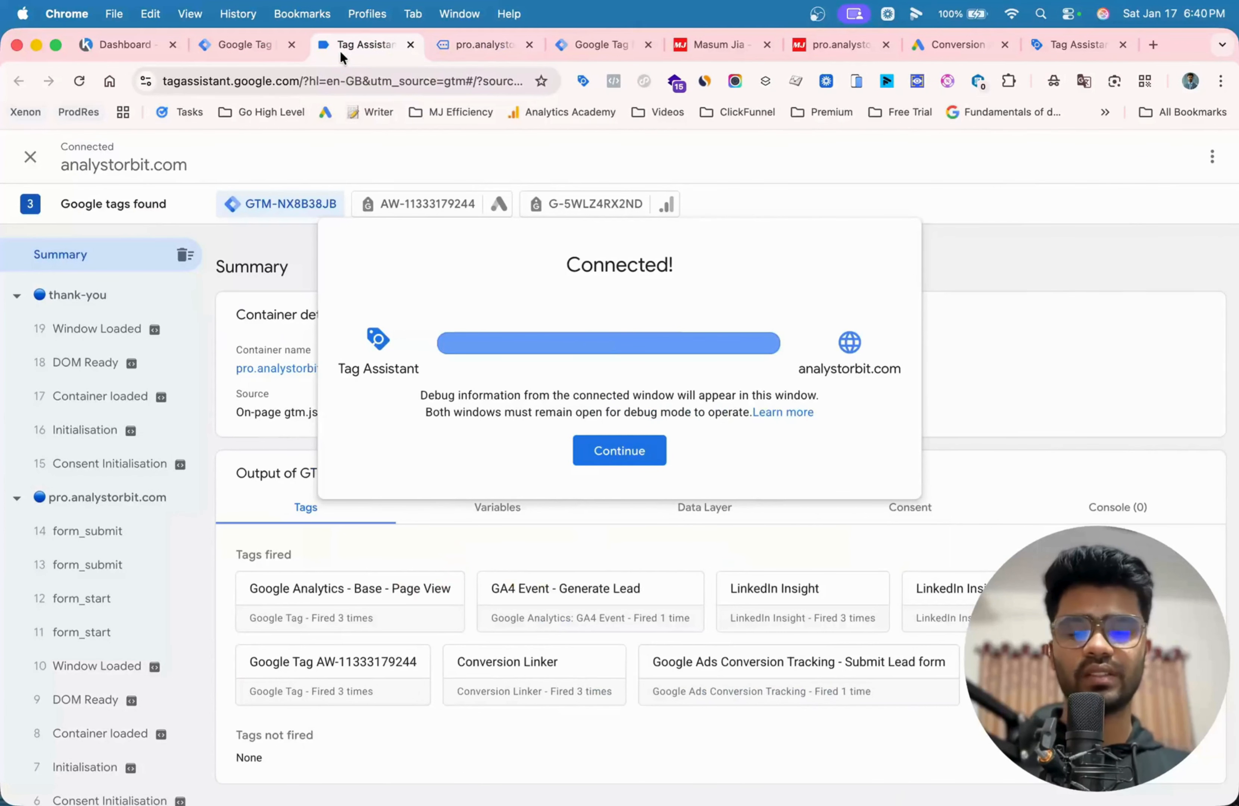
pyautogui.click(623, 452)
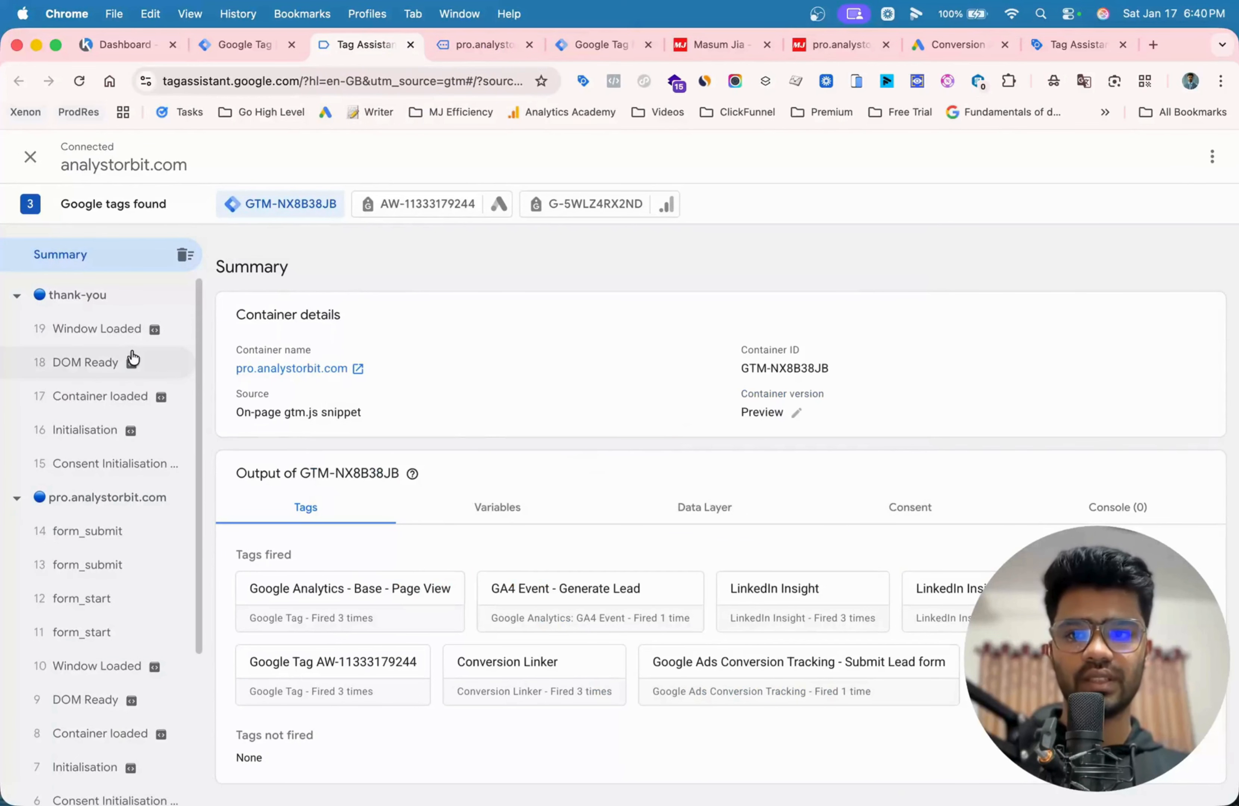
pyautogui.click(67, 394)
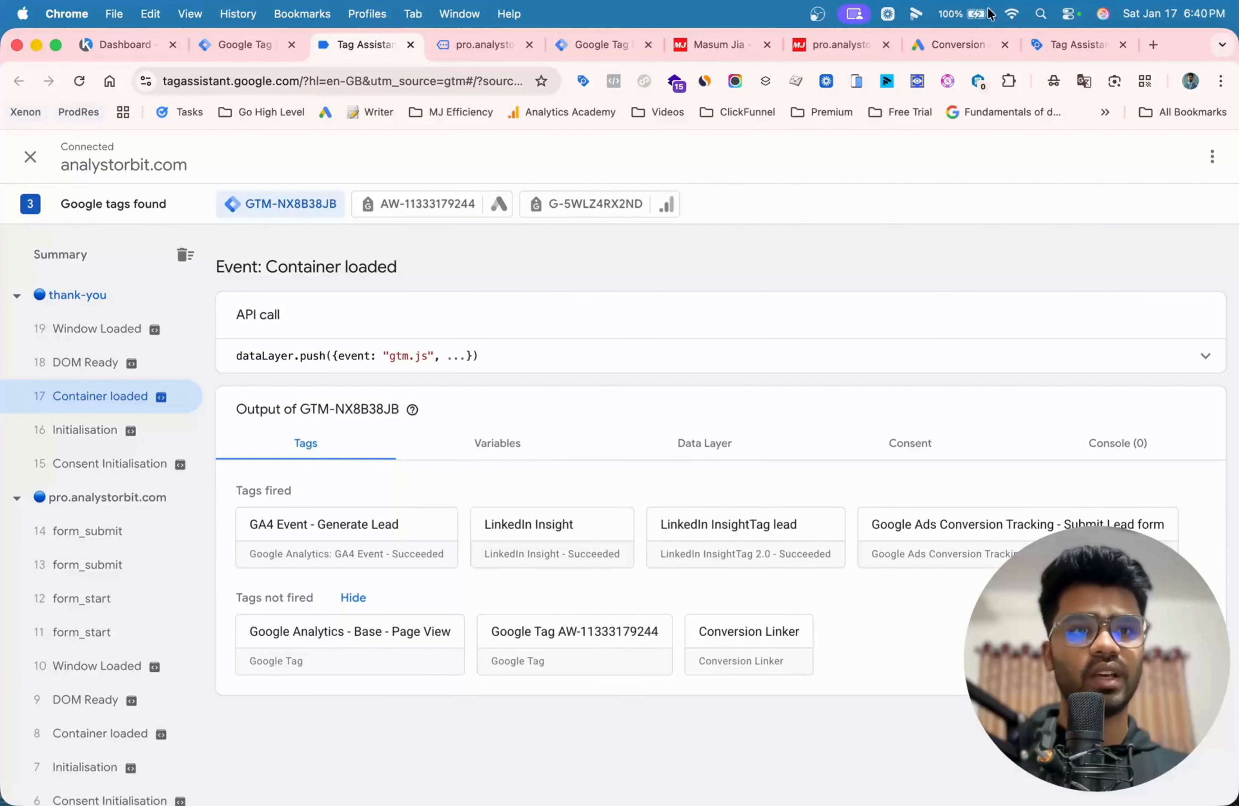
pyautogui.click(1054, 53)
pyautogui.click(267, 49)
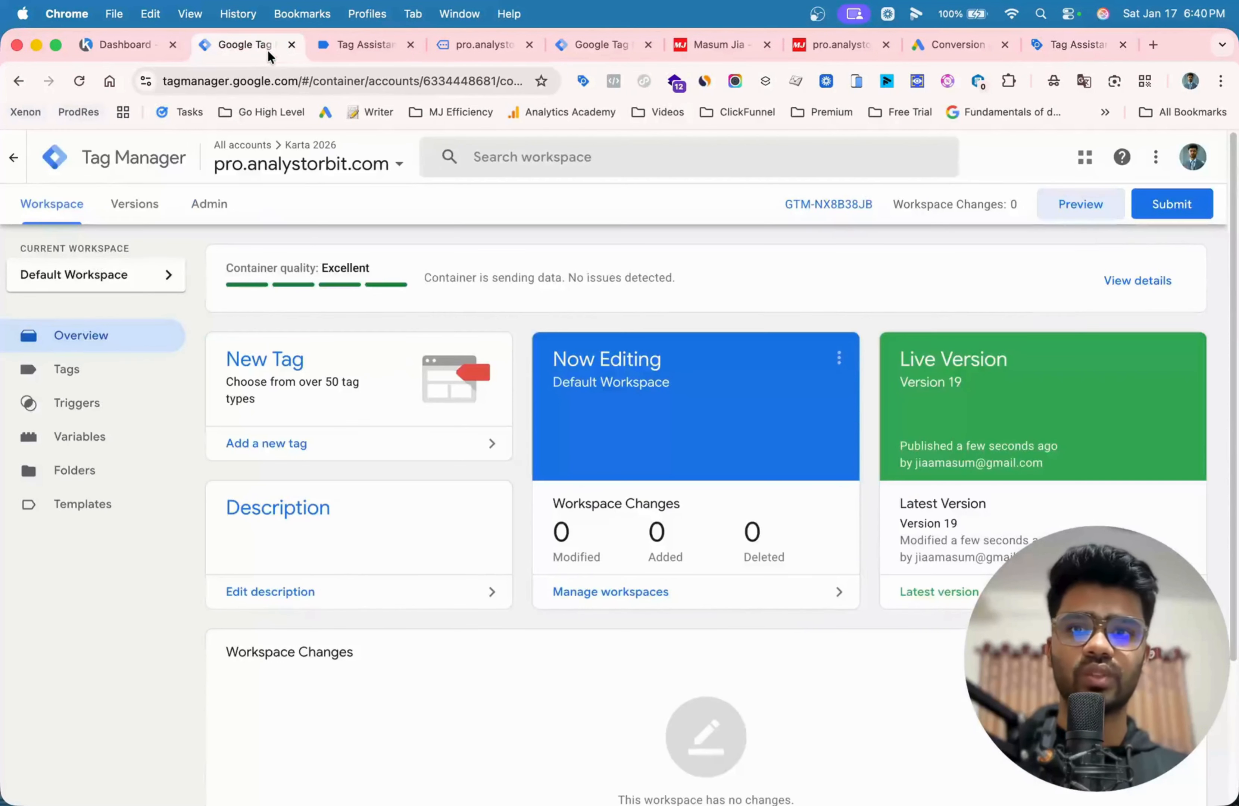
pyautogui.click(375, 41)
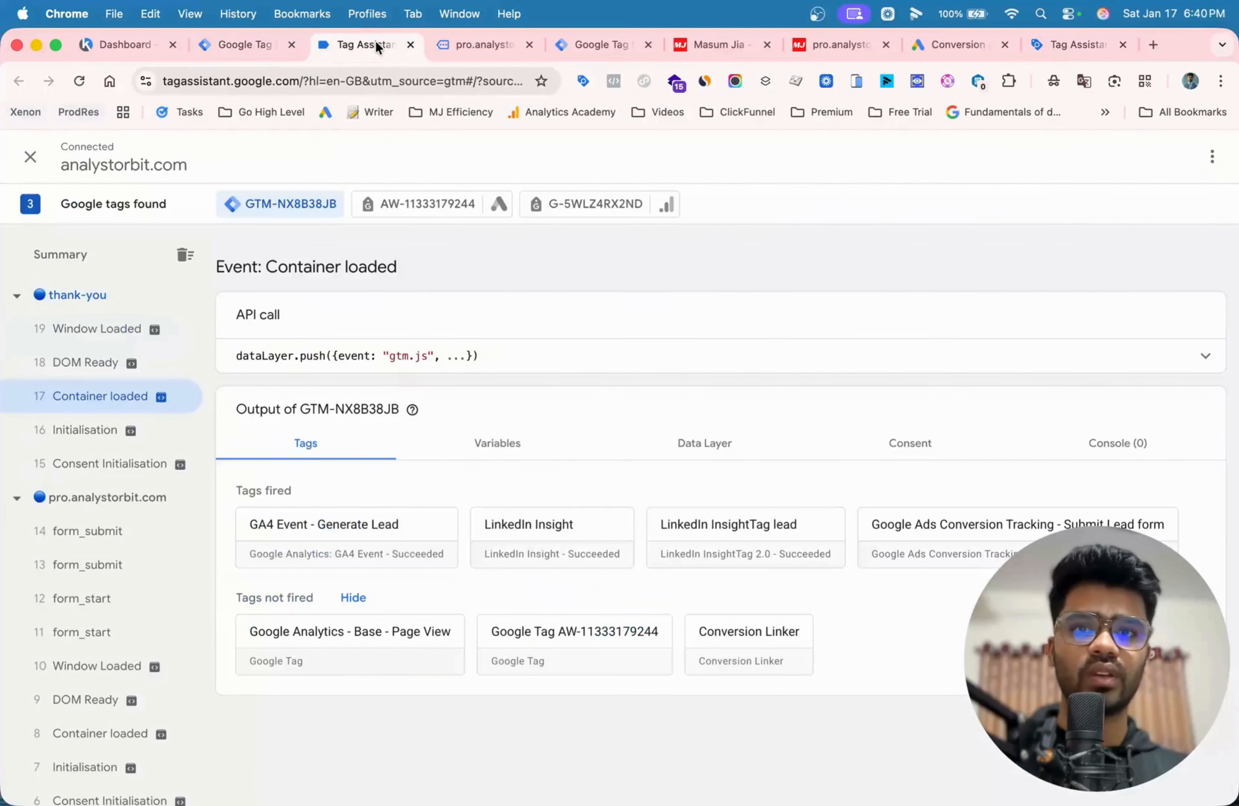
# - Switch to the site's thank-you page, go back to the homepage and show its opening section
pyautogui.click(876, 51)
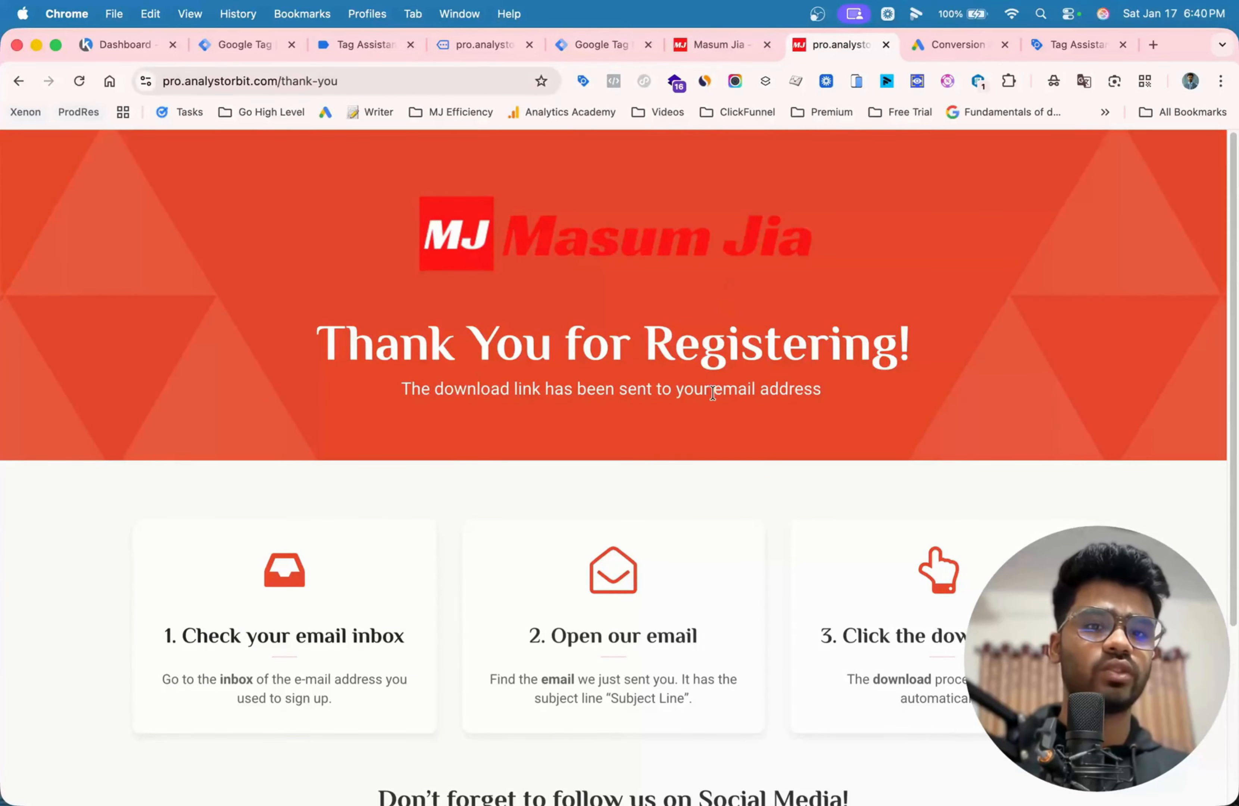
pyautogui.click(18, 81)
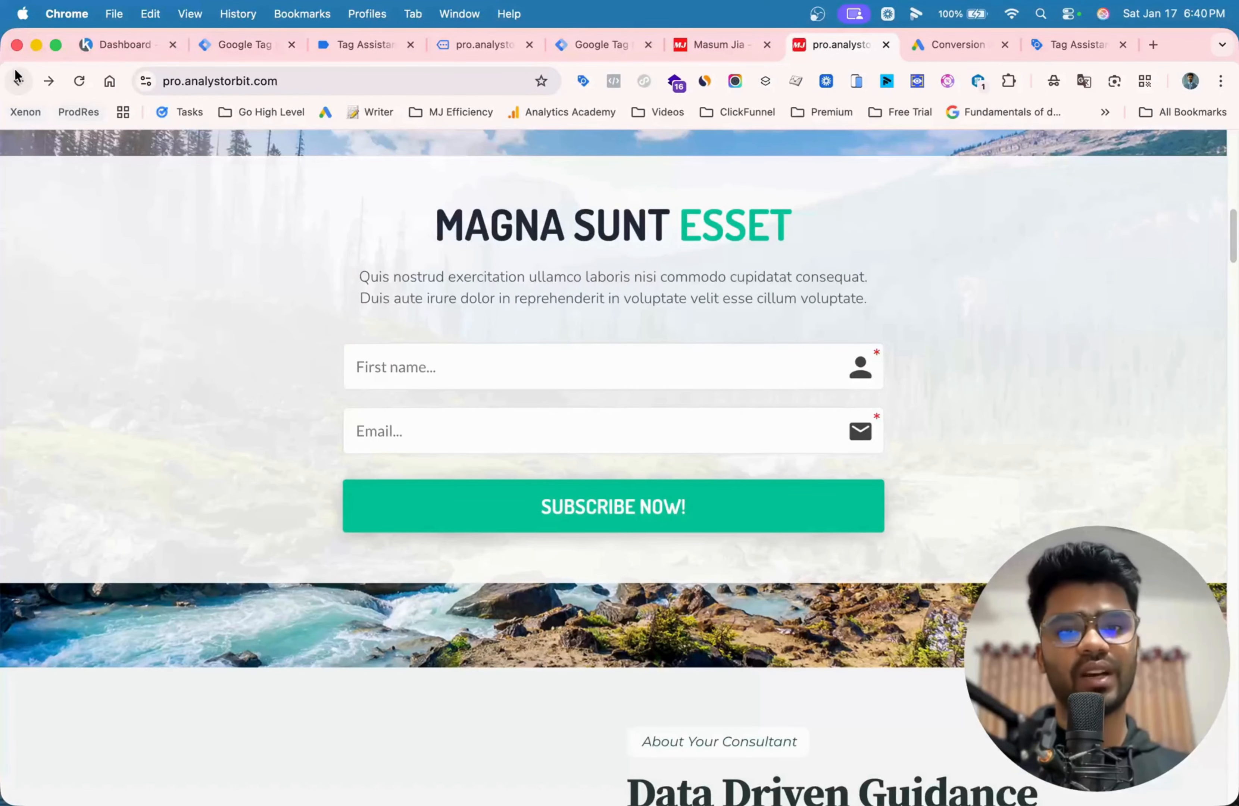
pyautogui.scroll(10, 797, 248)
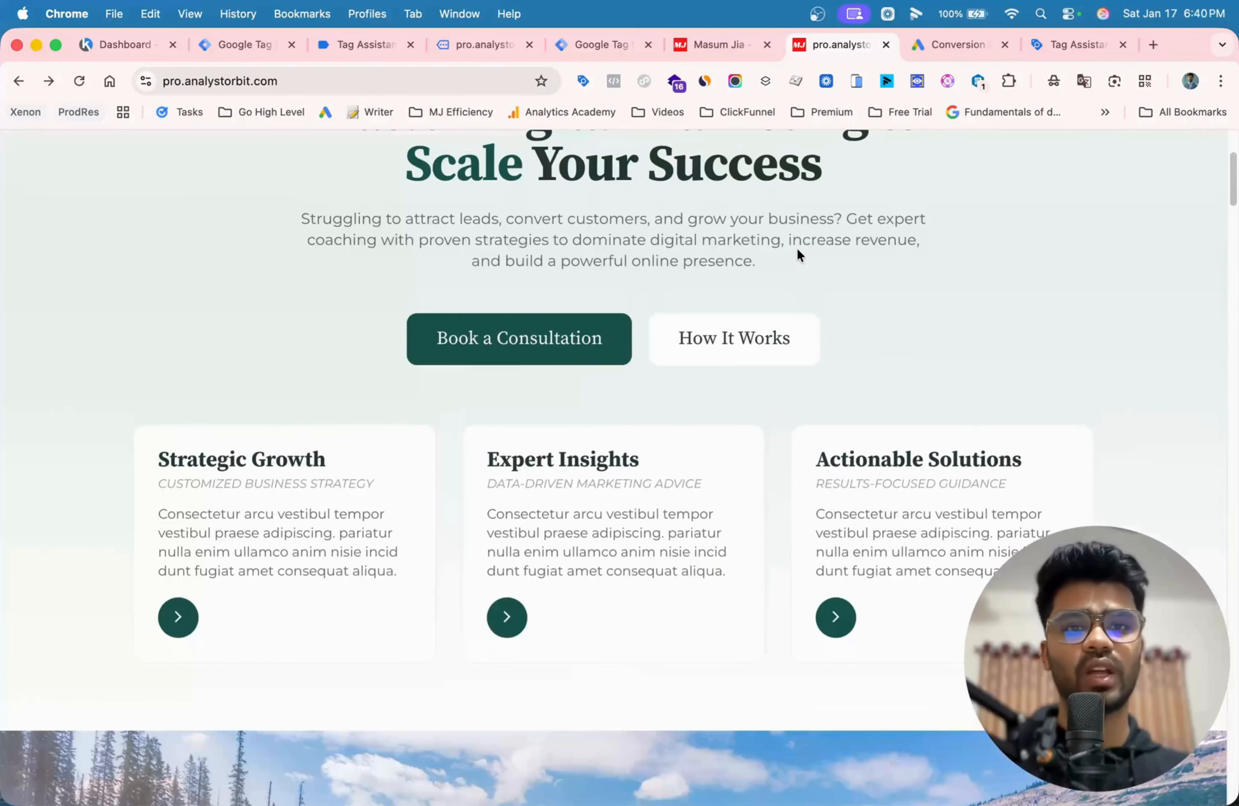
pyautogui.scroll(4, 797, 254)
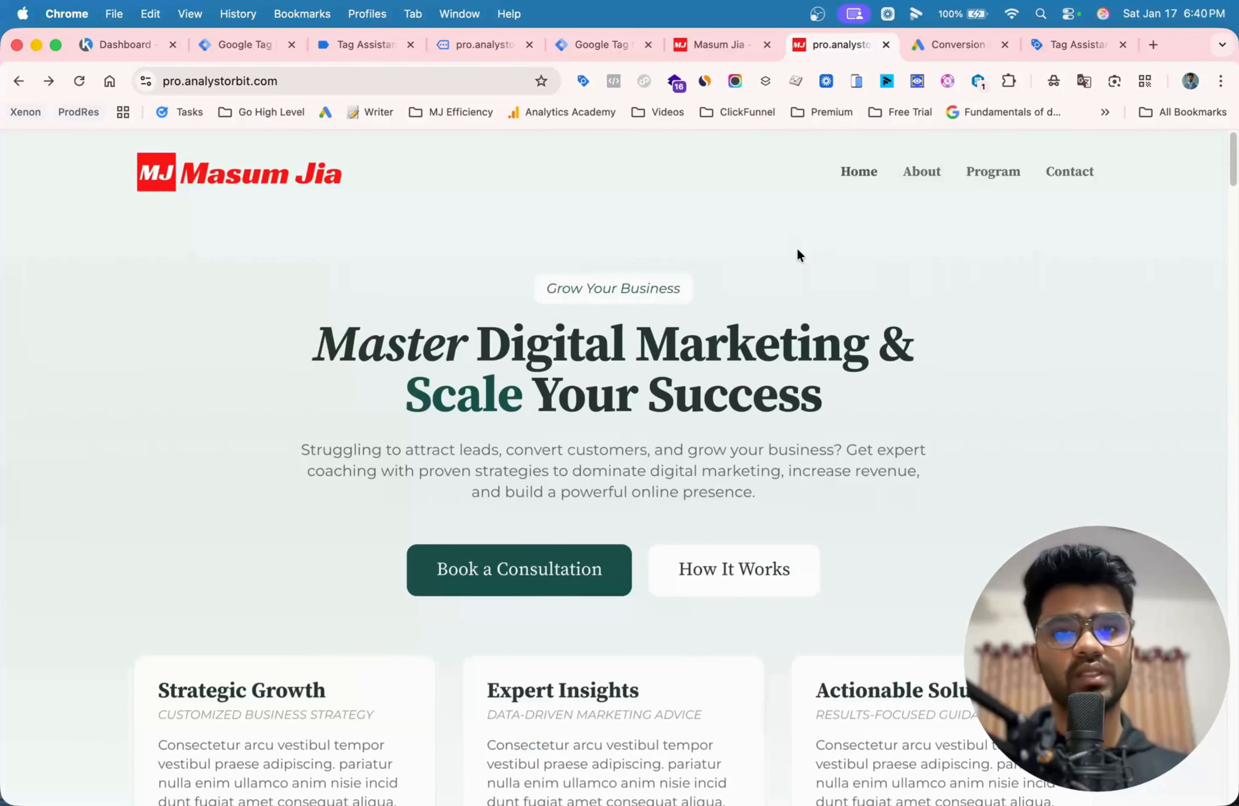